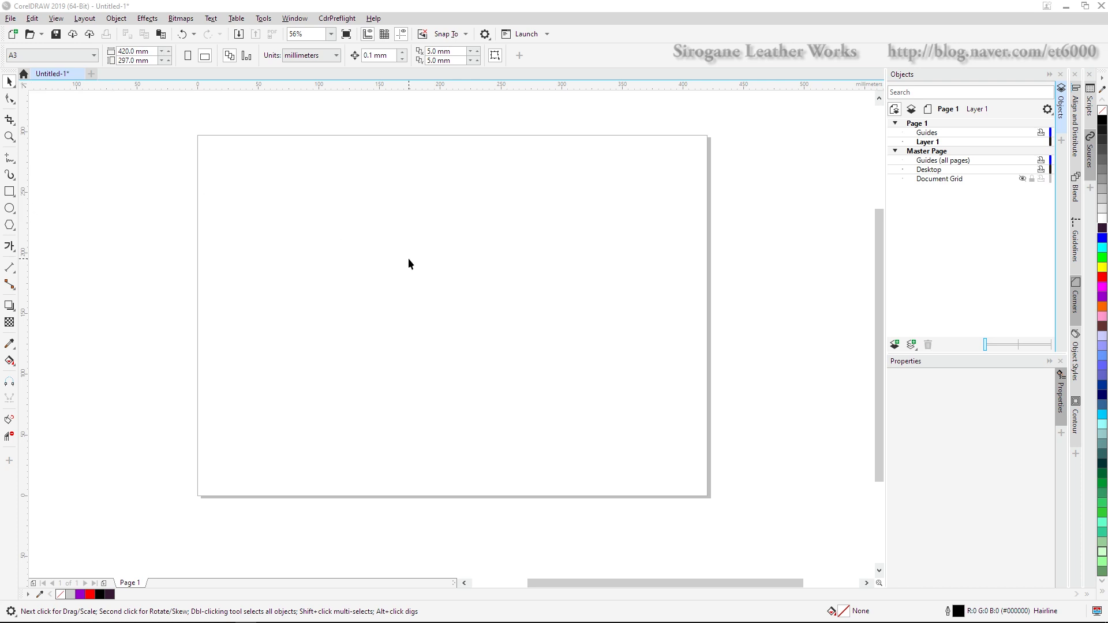
Step: Draw two rectangles, the second about 89 × 106 mm, and move the second up to overlap the first one's lower-left corner
{"action": "left_click", "coordinate": [10, 191]}
{"action": "left_click_drag", "start_coordinate": [397, 231], "coordinate": [528, 328]}
{"action": "left_click_drag", "start_coordinate": [327, 333], "coordinate": [436, 462]}
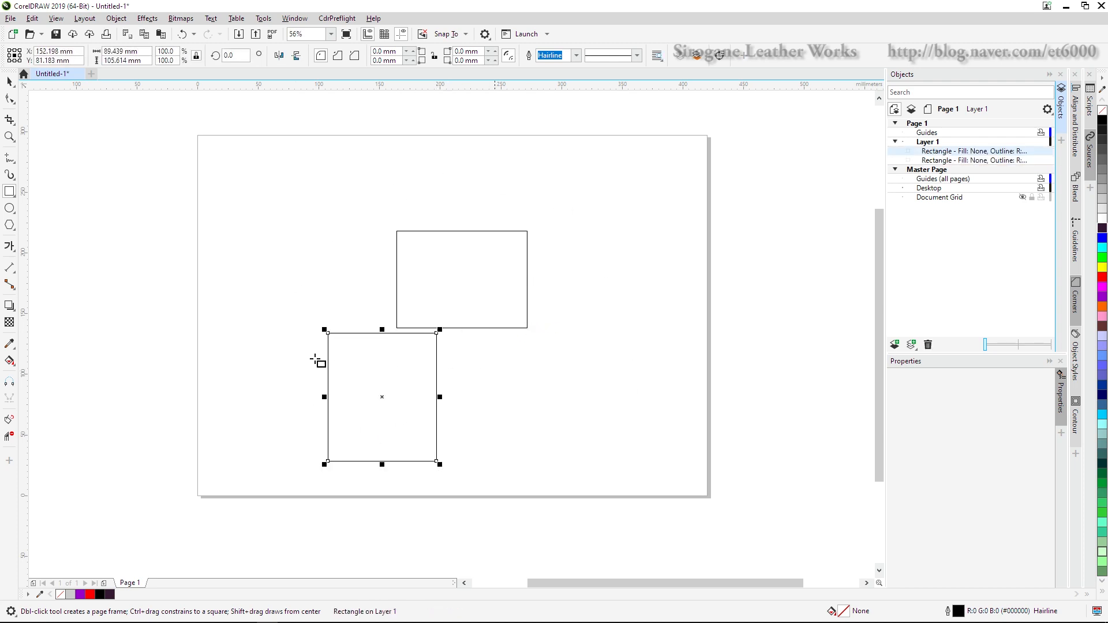
{"action": "left_click", "coordinate": [10, 82]}
{"action": "left_click_drag", "start_coordinate": [384, 386], "coordinate": [382, 355]}
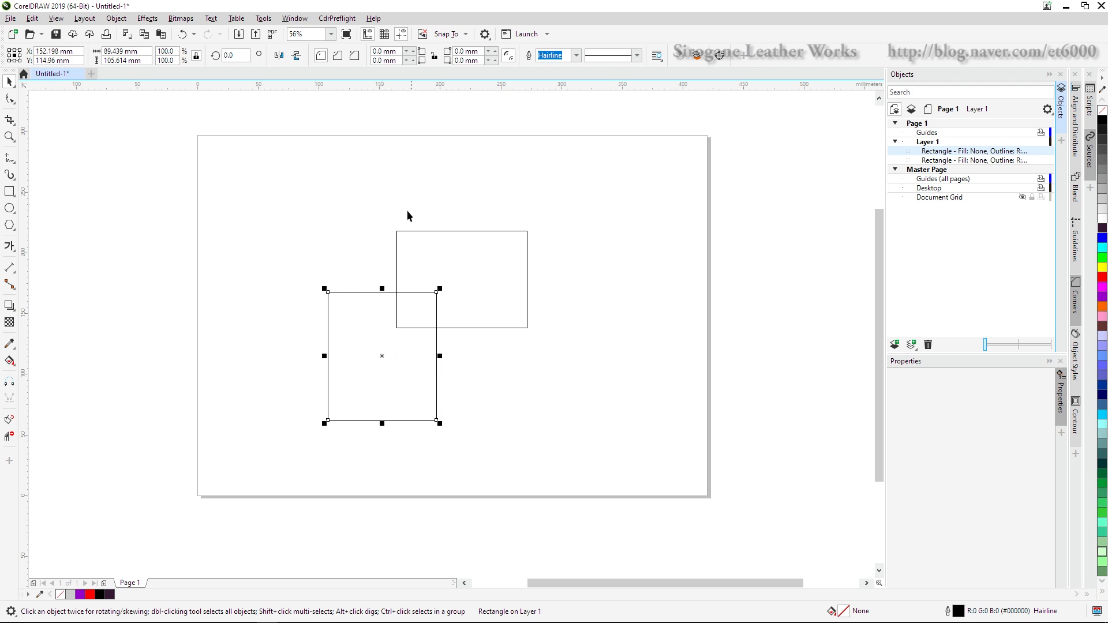
Step: Delete both rectangles from the page
{"action": "left_click", "coordinate": [539, 401]}
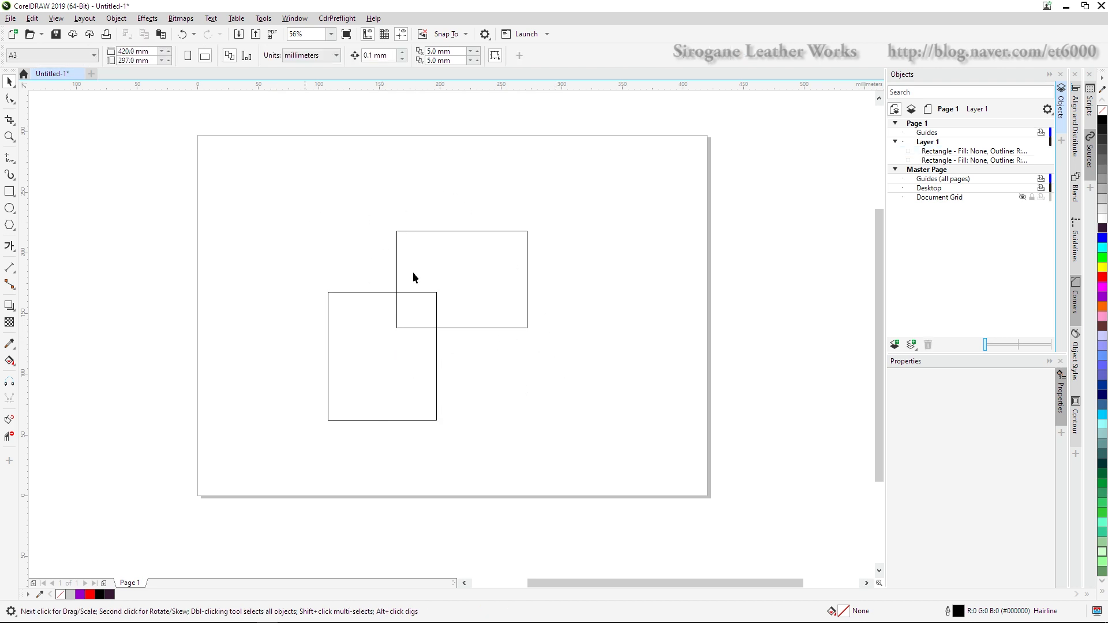
{"action": "left_click_drag", "start_coordinate": [580, 465], "coordinate": [582, 462]}
{"action": "key", "text": "Delete"}
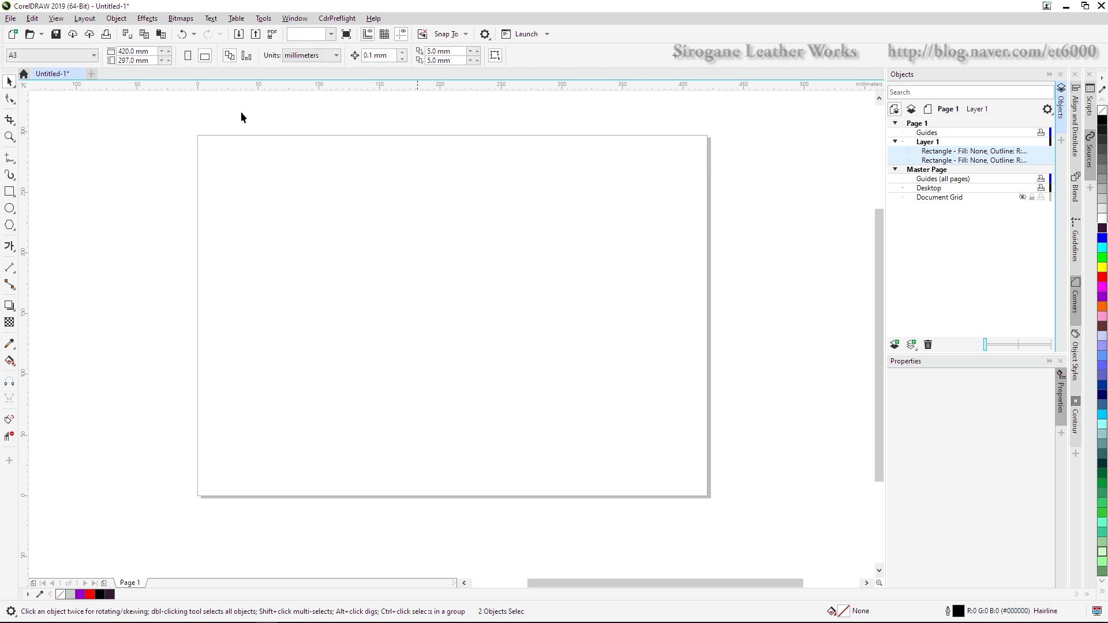
Step: Draw an upward-arching 3-point curve about 308 mm wide and 36 mm high across the upper part of the page
{"action": "left_click", "coordinate": [10, 158]}
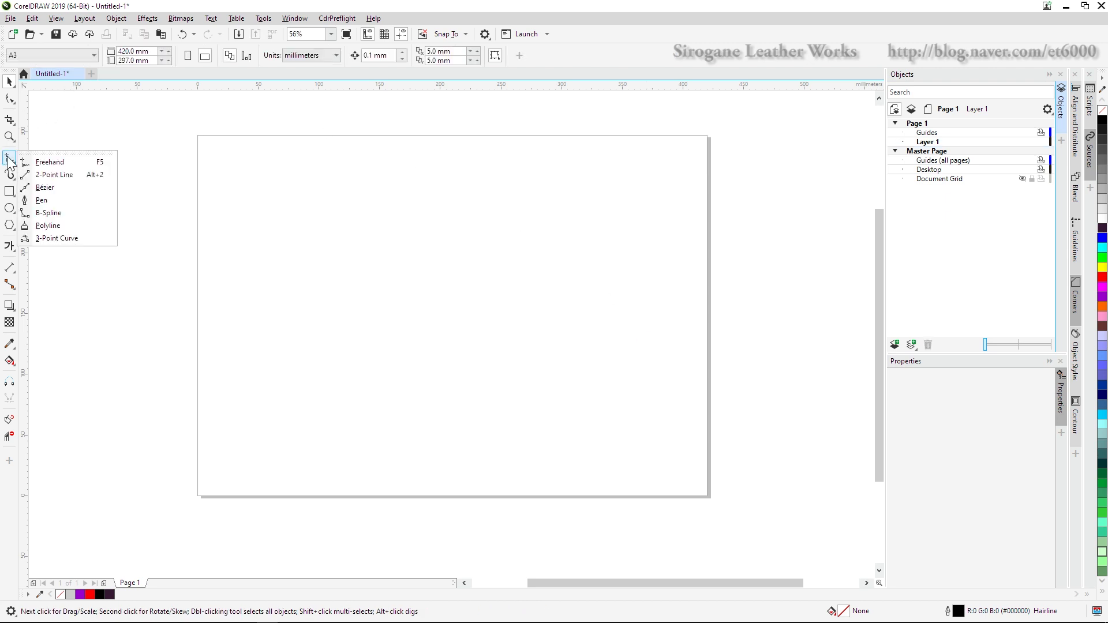
{"action": "left_click", "coordinate": [52, 238]}
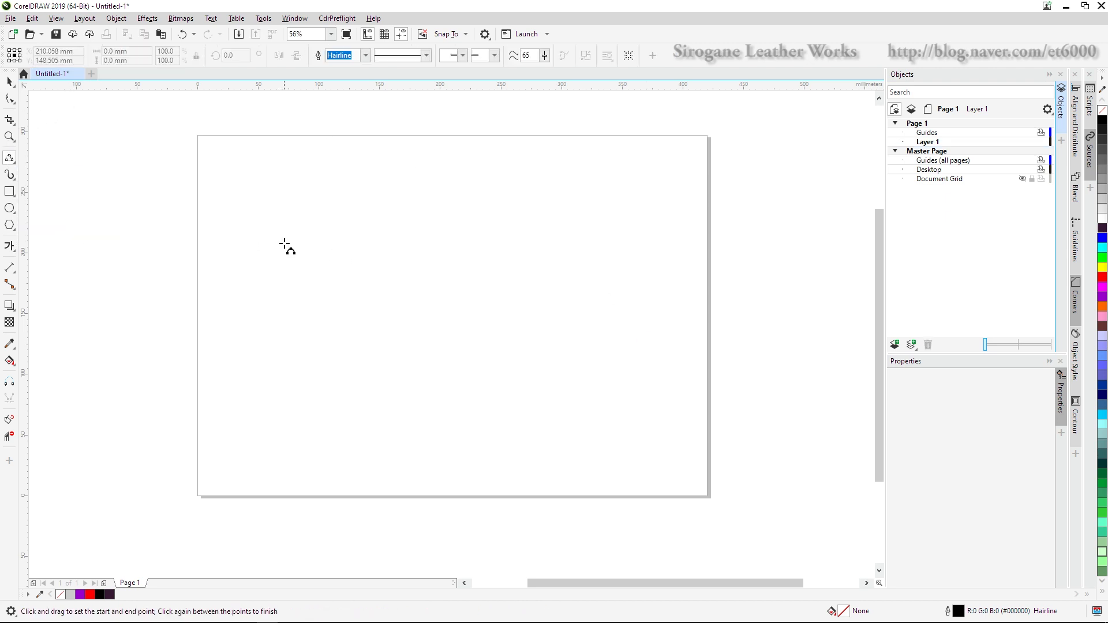
{"action": "mouse_move", "coordinate": [255, 244]}
{"action": "left_mouse_down"}
{"action": "mouse_move", "coordinate": [648, 289]}
{"action": "mouse_move", "coordinate": [629, 233]}
{"action": "left_mouse_up"}
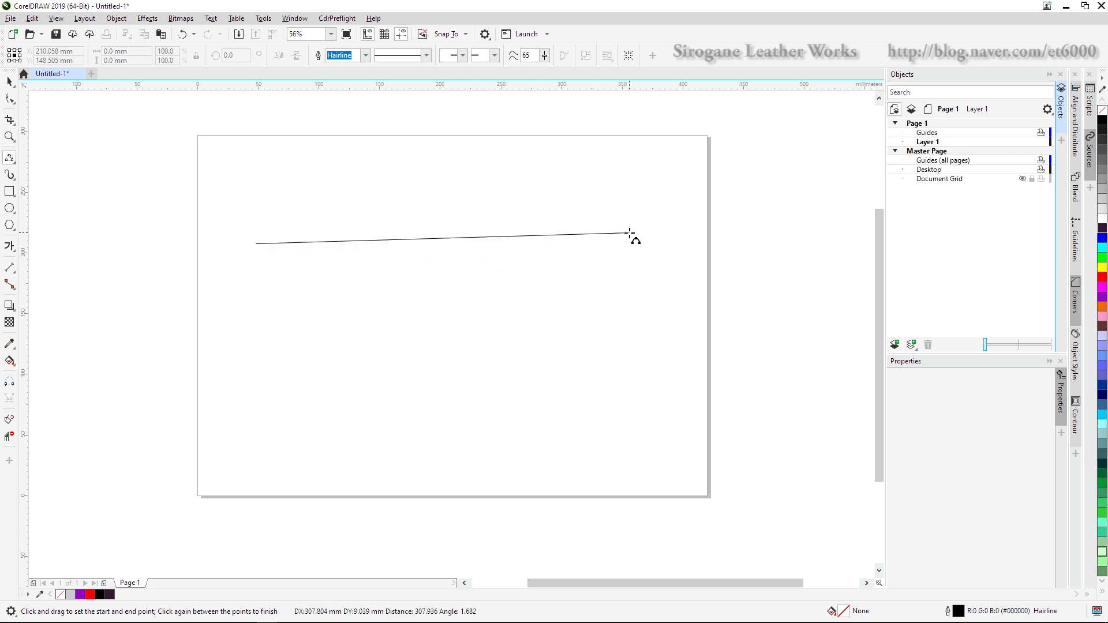
{"action": "left_click", "coordinate": [472, 200]}
Step: Draw a second 3-point curve below the first, bowing downward, about 305 mm wide and 64 mm high
{"action": "left_click_drag", "start_coordinate": [265, 347], "coordinate": [634, 270]}
{"action": "left_click", "coordinate": [530, 324]}
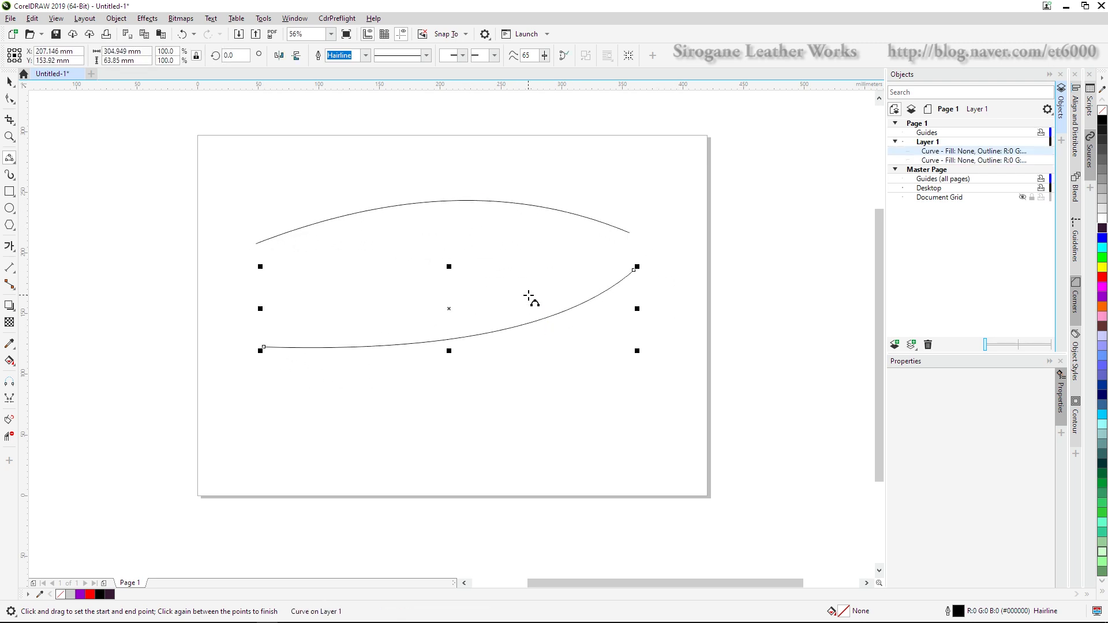
{"action": "key", "text": "Escape"}
{"action": "key", "text": "space"}
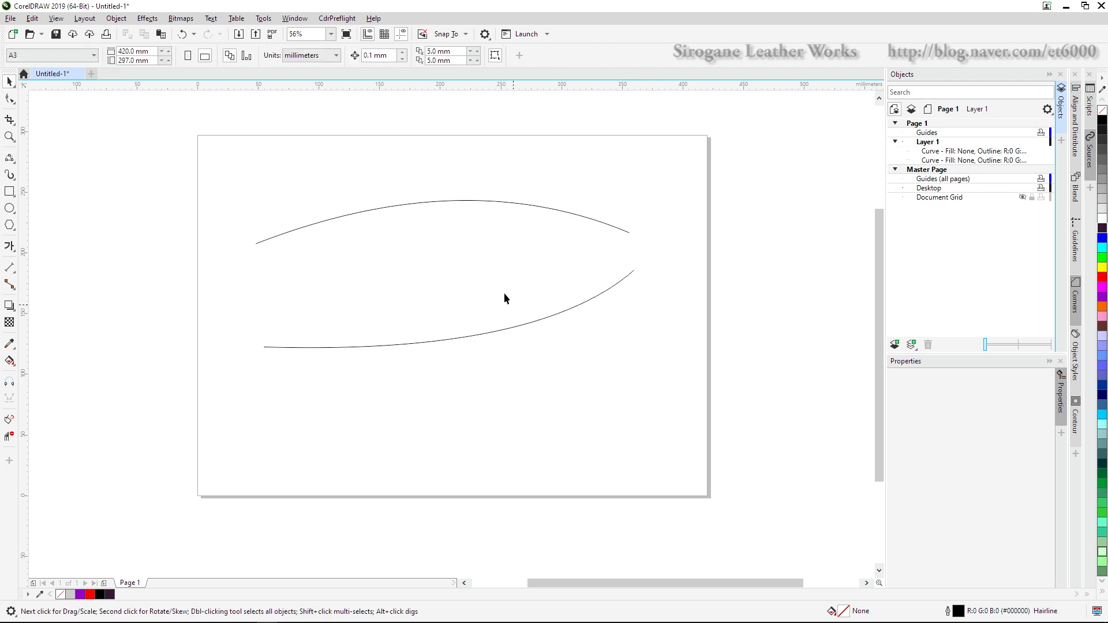
Step: Move the lower curve's right end node onto the upper curve's right end node
{"action": "left_click", "coordinate": [560, 212]}
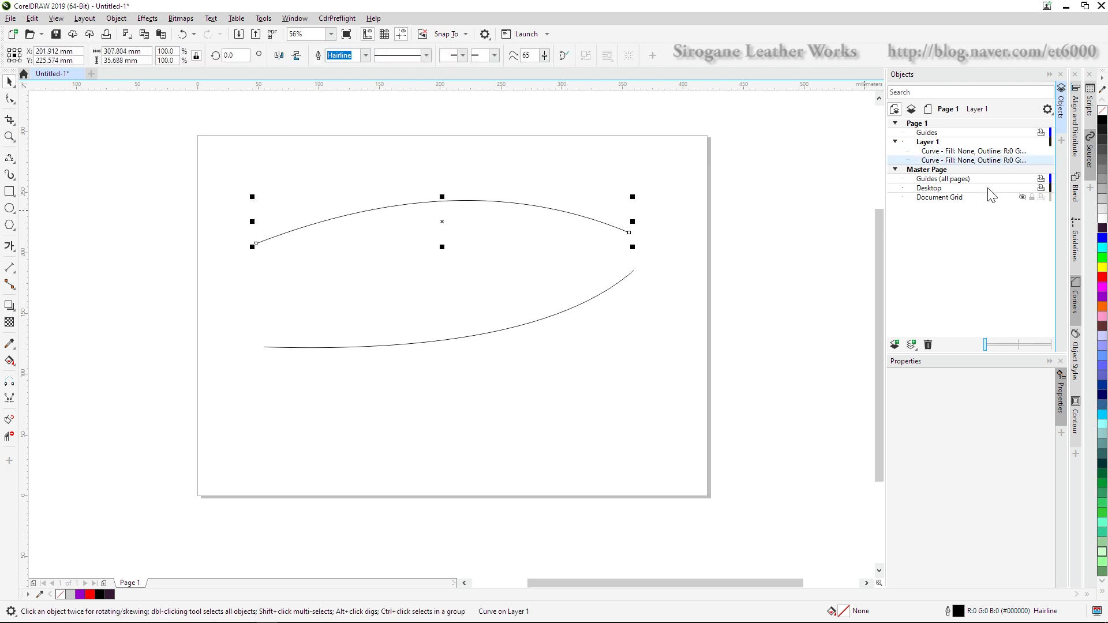
{"action": "left_click", "coordinate": [654, 310]}
{"action": "left_click", "coordinate": [619, 233]}
{"action": "left_click", "coordinate": [616, 284]}
{"action": "key", "text": "F10"}
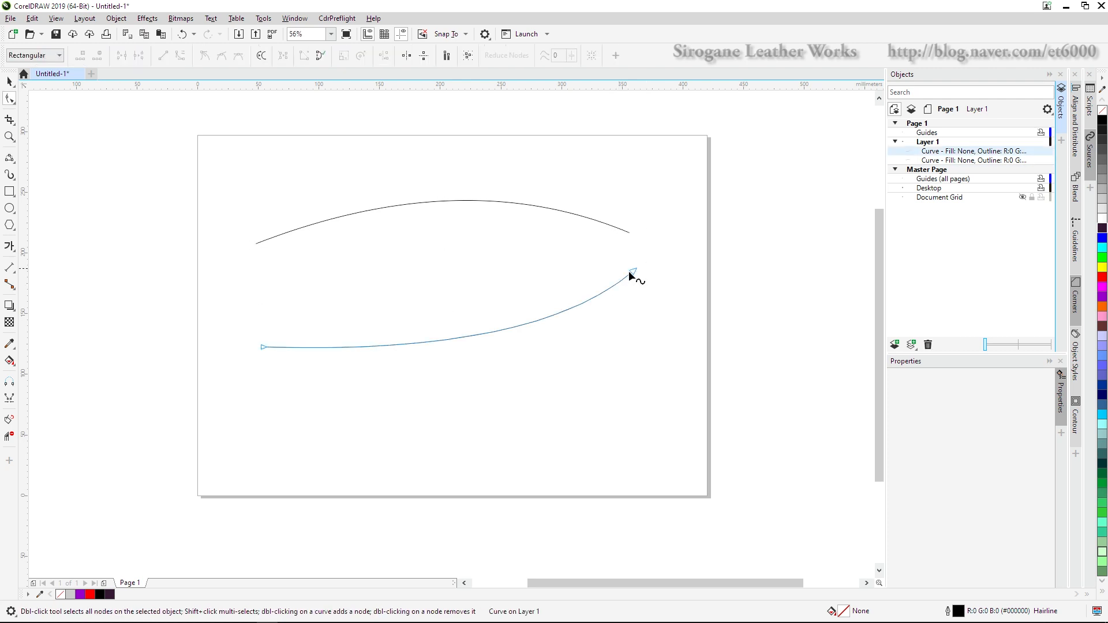
{"action": "left_click", "coordinate": [628, 231]}
{"action": "left_click", "coordinate": [634, 276]}
{"action": "left_click_drag", "start_coordinate": [635, 275], "coordinate": [630, 234]}
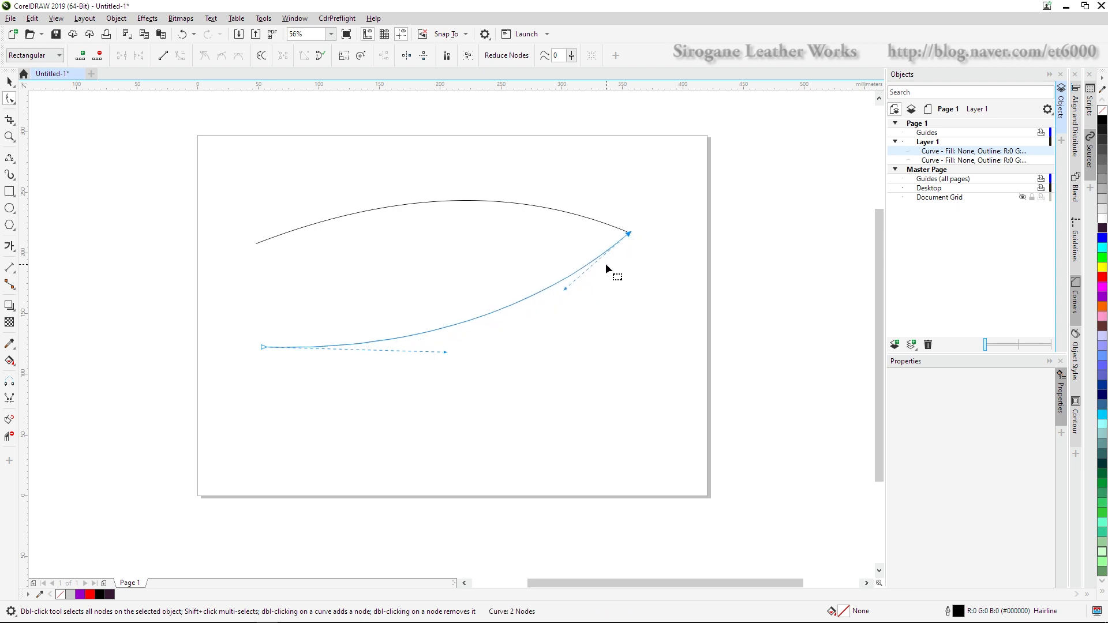
Step: Move the lower curve's left end node up and inward, below the upper curve's left end
{"action": "left_click", "coordinate": [592, 219]}
{"action": "left_click", "coordinate": [598, 256]}
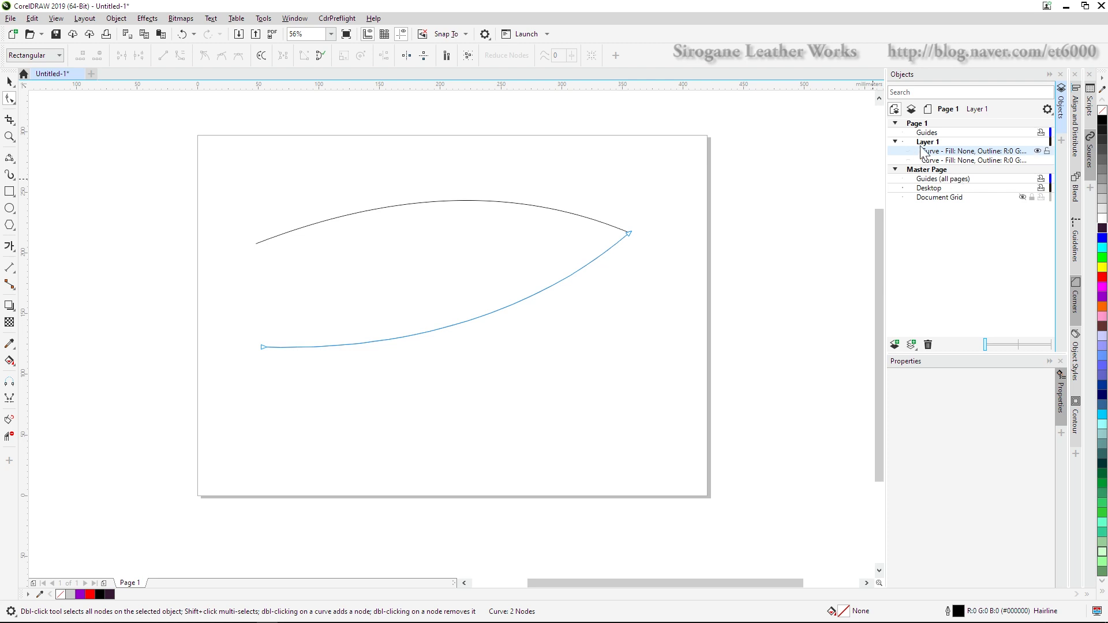
{"action": "left_click_drag", "start_coordinate": [263, 348], "coordinate": [297, 310]}
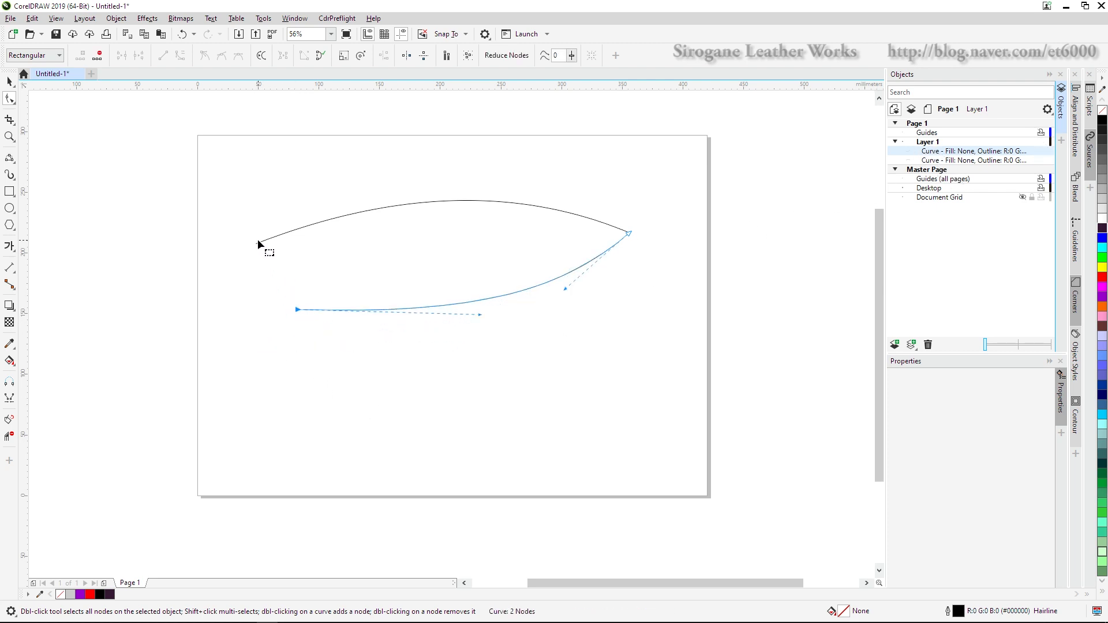
Step: Steepen the upper curve's start with its left node's handle, and snap that node onto the lower curve's left end
{"action": "left_click", "coordinate": [257, 243]}
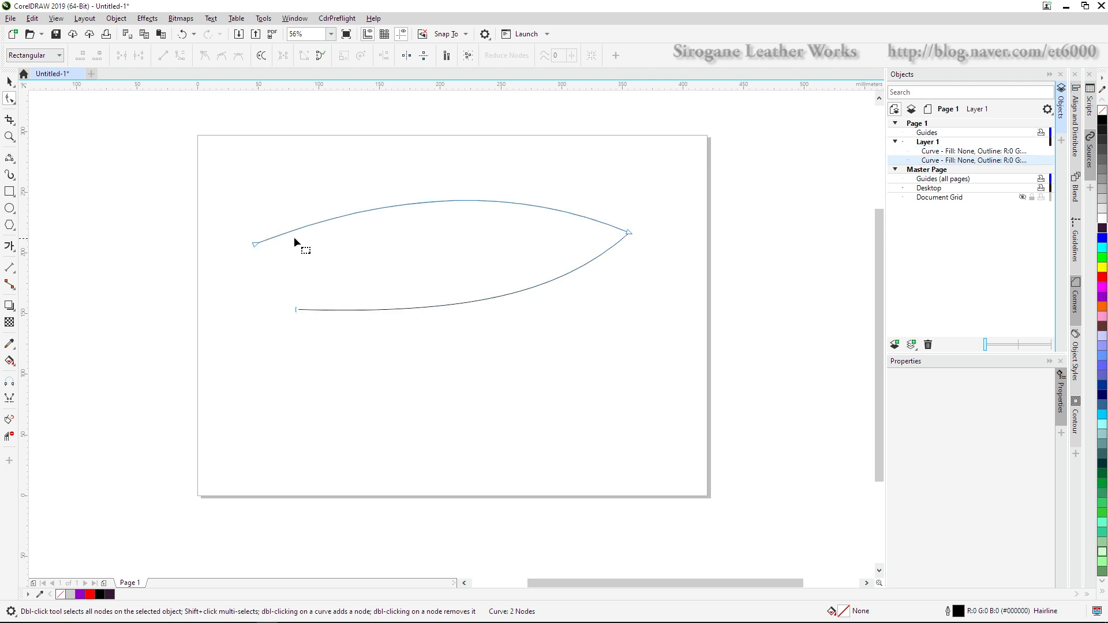
{"action": "left_click", "coordinate": [256, 244]}
{"action": "left_click_drag", "start_coordinate": [391, 193], "coordinate": [353, 164]}
{"action": "left_click_drag", "start_coordinate": [256, 245], "coordinate": [300, 311]}
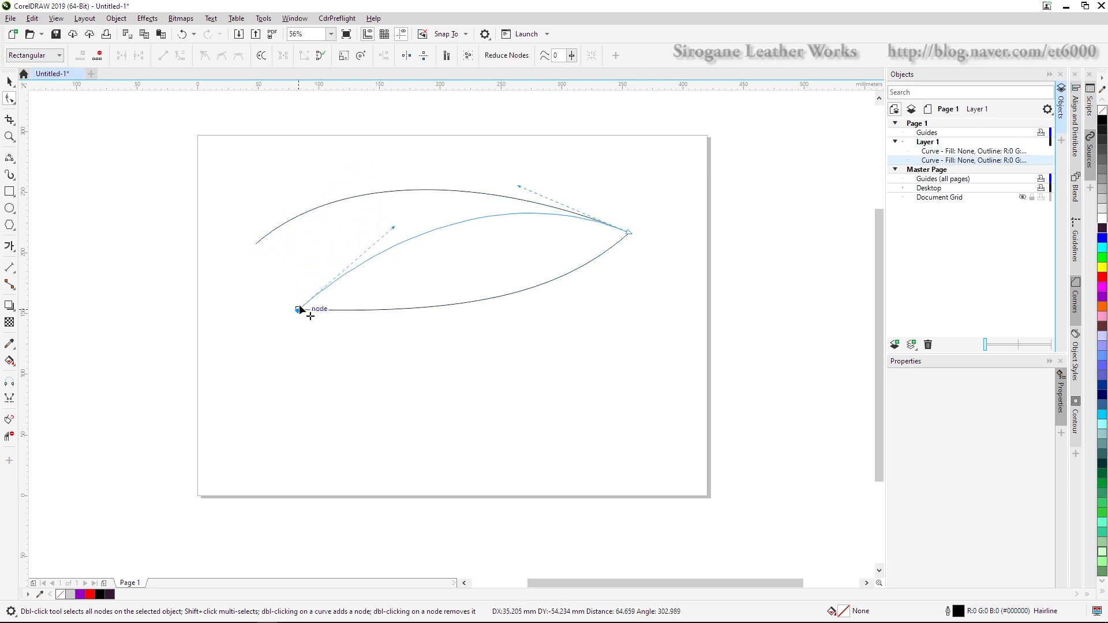
Step: Apply a black fill to both curves
{"action": "key", "text": "space"}
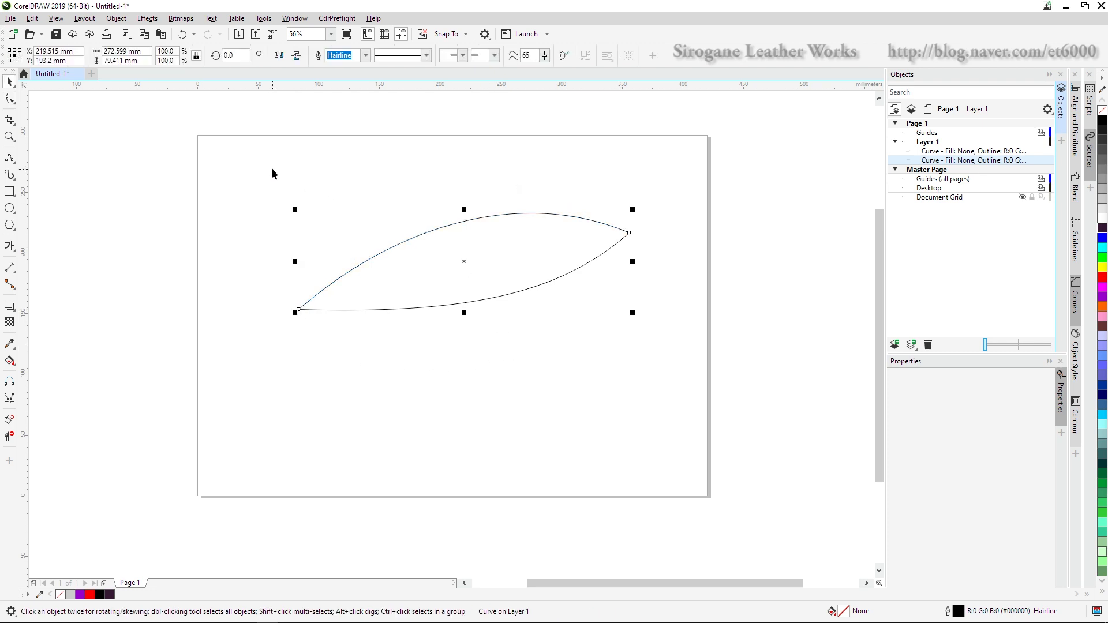
{"action": "left_click_drag", "start_coordinate": [272, 168], "coordinate": [664, 347]}
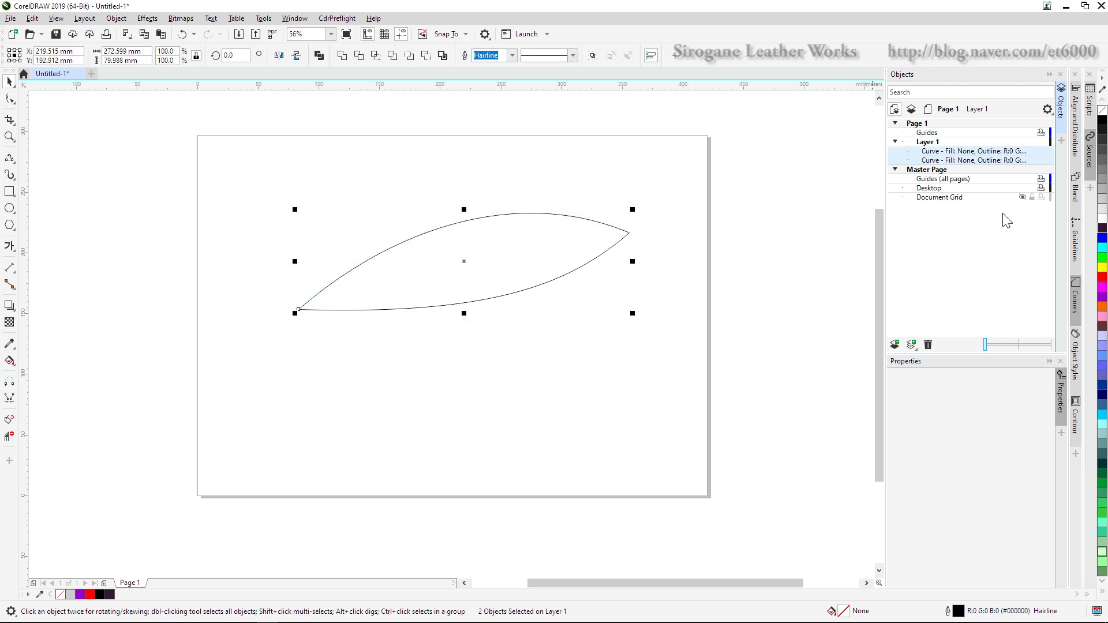
{"action": "left_click", "coordinate": [1102, 120]}
{"action": "left_click", "coordinate": [491, 379]}
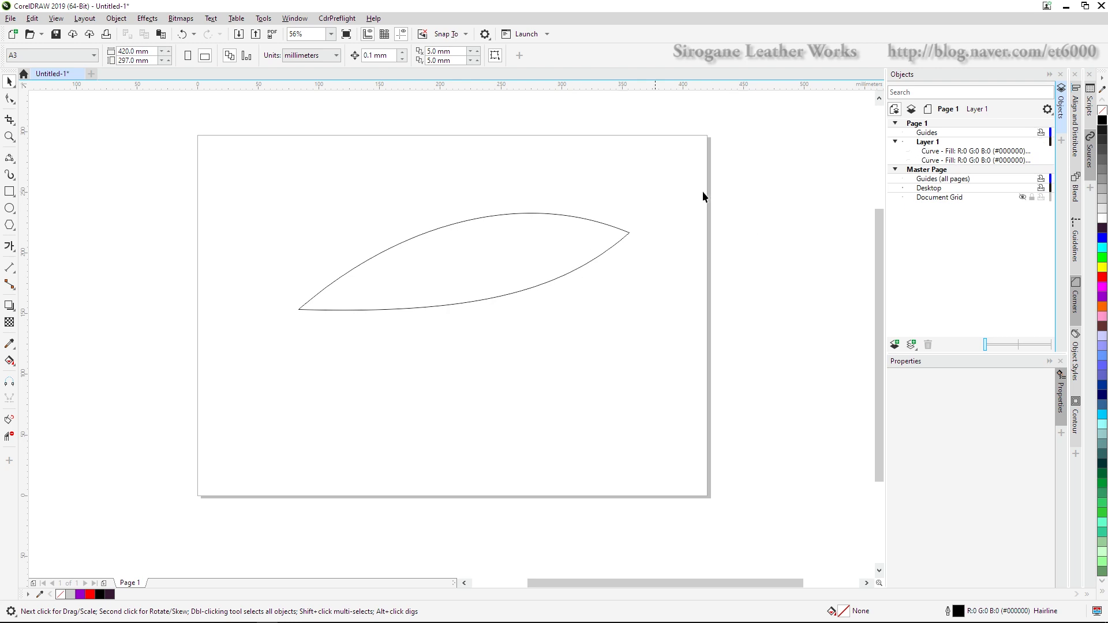
Step: Pull the lower curve's right end node slightly away from the upper curve, and select each curve to check that they are separate
{"action": "left_click", "coordinate": [511, 284]}
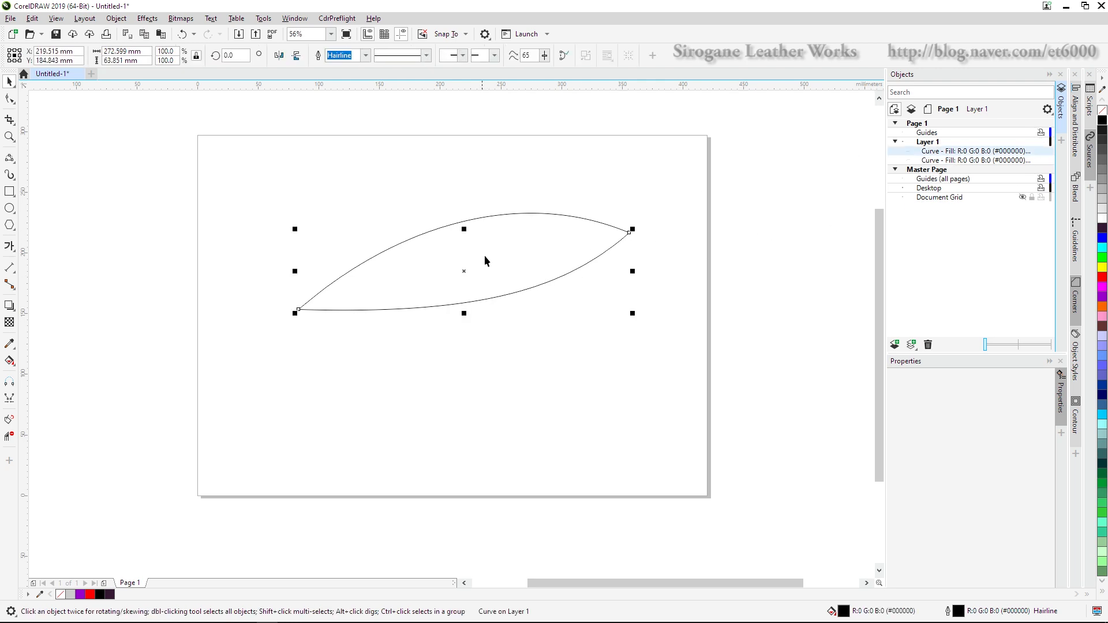
{"action": "key", "text": "F10"}
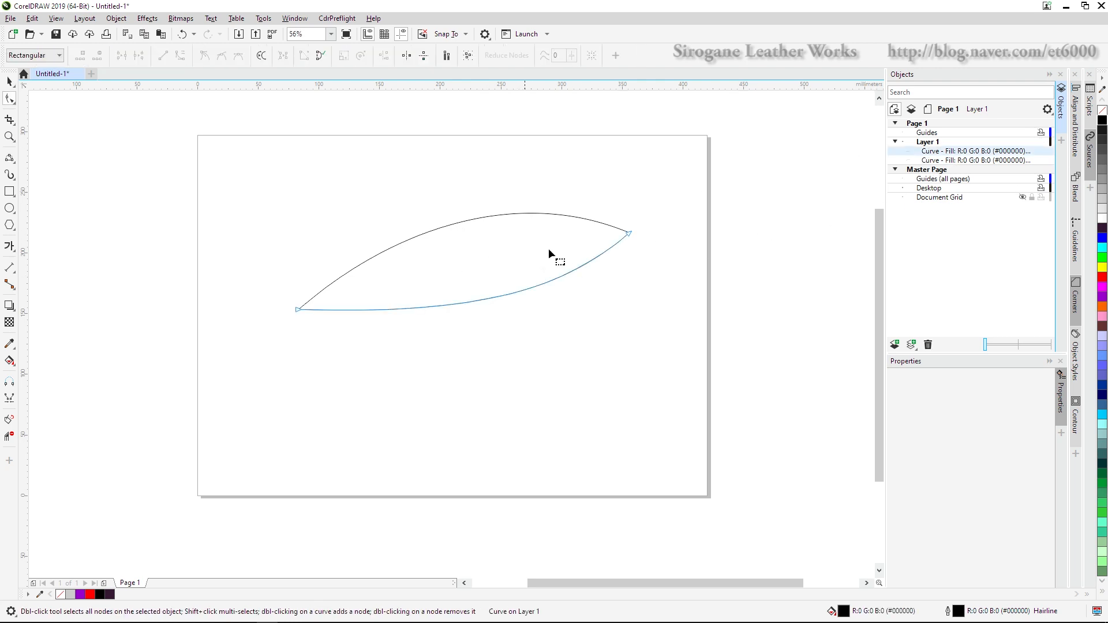
{"action": "left_click_drag", "start_coordinate": [630, 234], "coordinate": [623, 256]}
{"action": "left_click", "coordinate": [627, 233]}
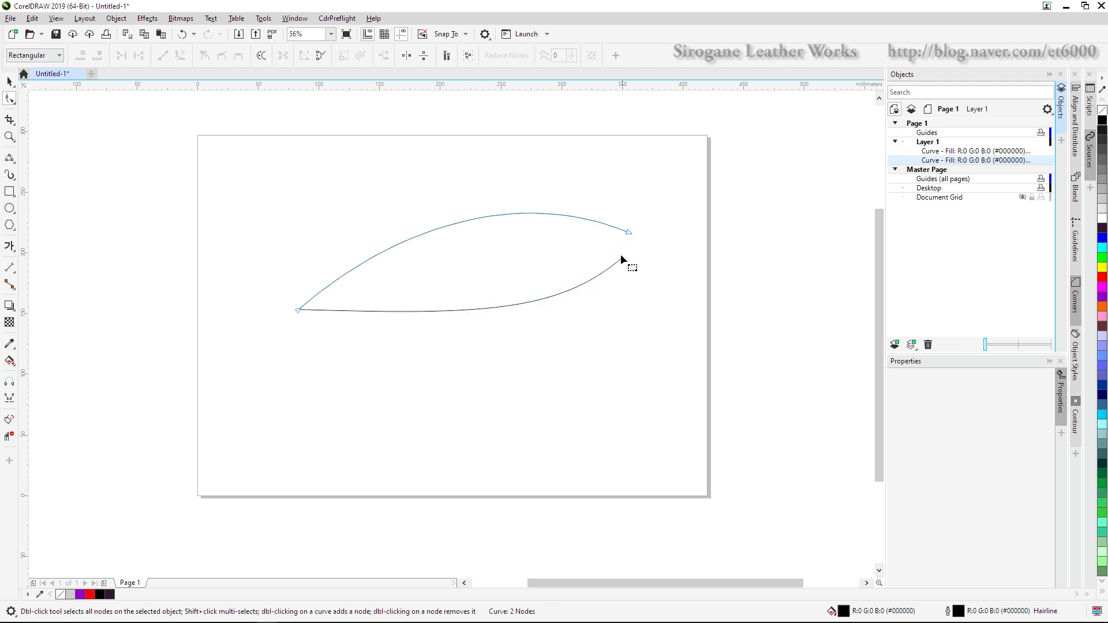
{"action": "left_click", "coordinate": [621, 261]}
{"action": "left_click_drag", "start_coordinate": [614, 221], "coordinate": [628, 252]}
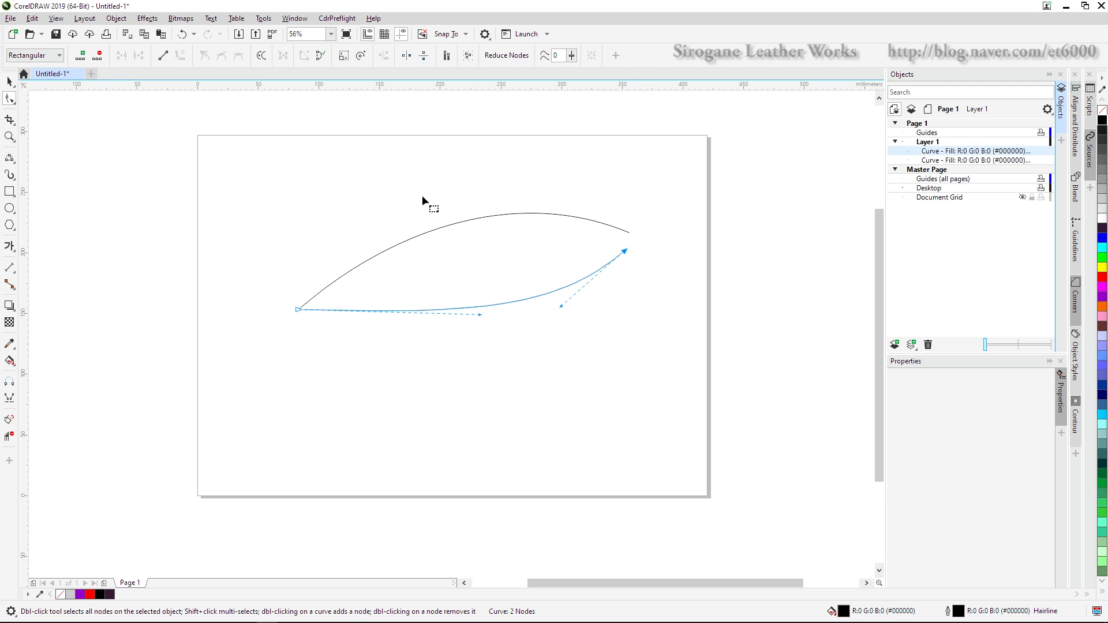
{"action": "left_click", "coordinate": [577, 216]}
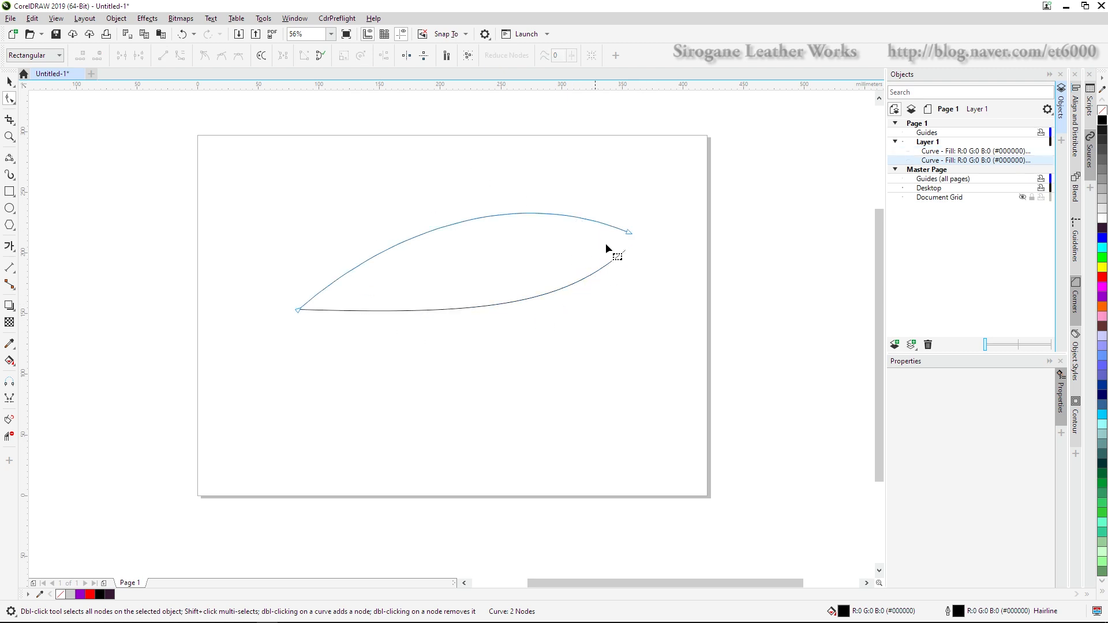
{"action": "left_click", "coordinate": [613, 263]}
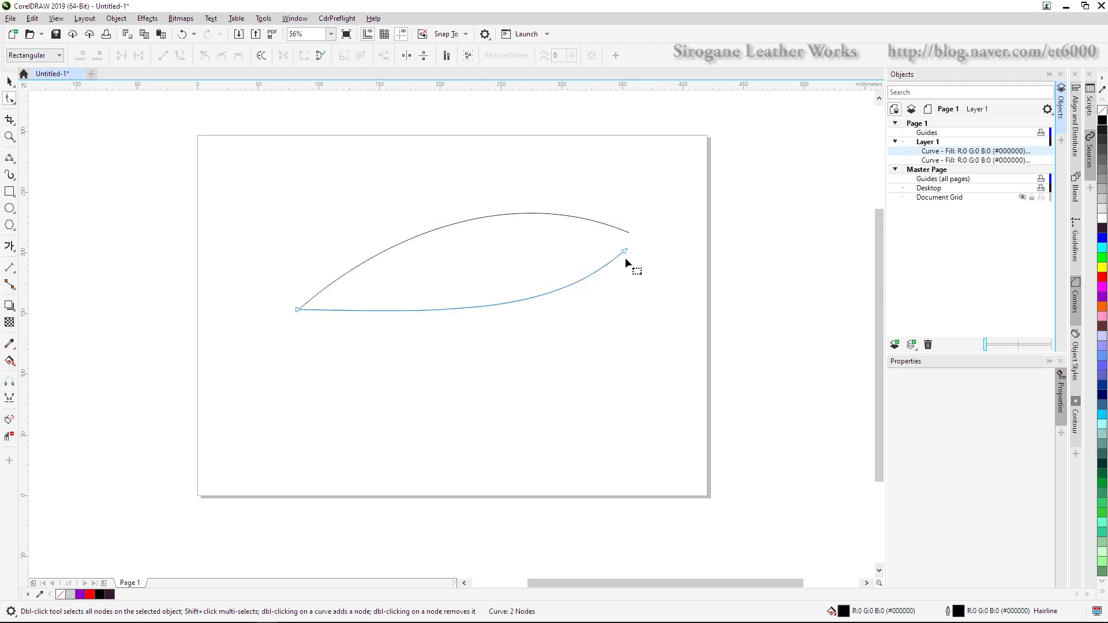
{"action": "left_click", "coordinate": [625, 252]}
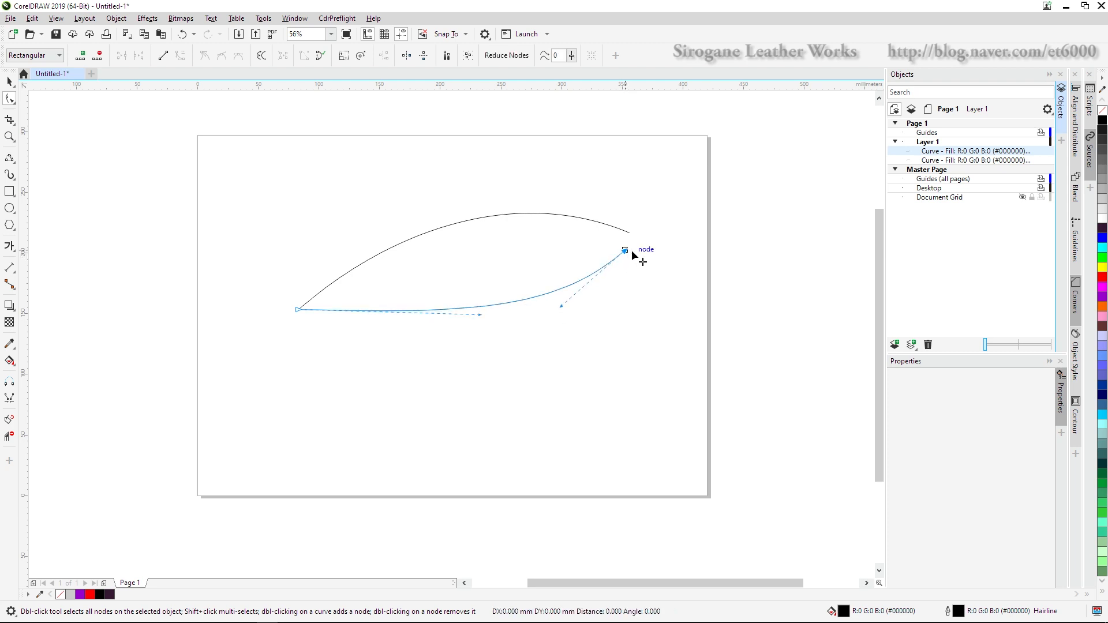
Step: Combine the two curves into a single object
{"action": "key", "text": "space"}
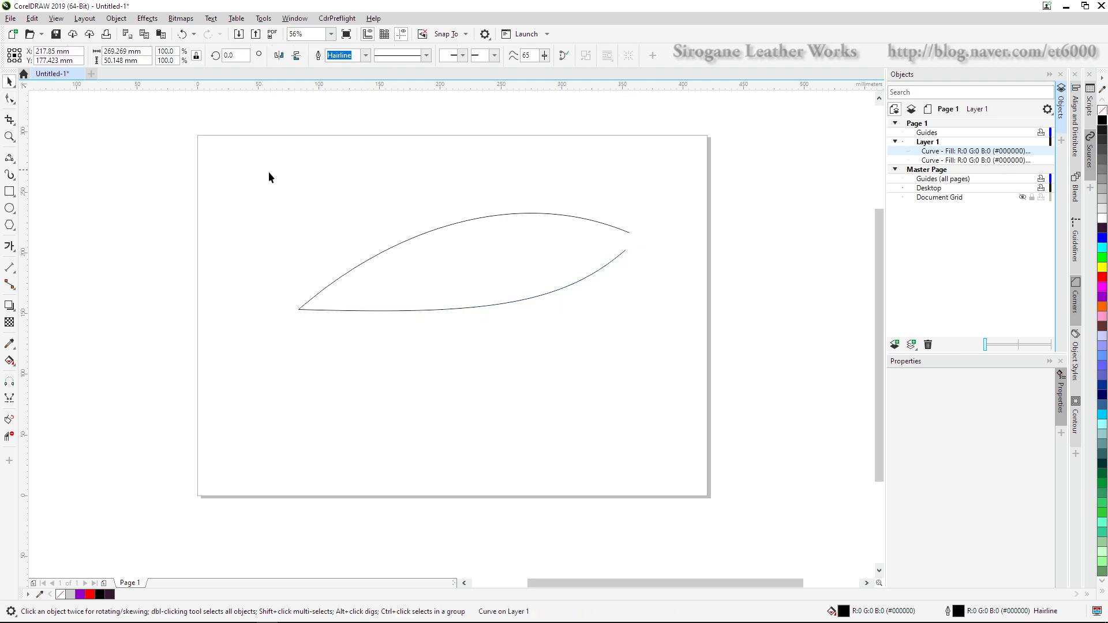
{"action": "key", "text": "ctrl+a"}
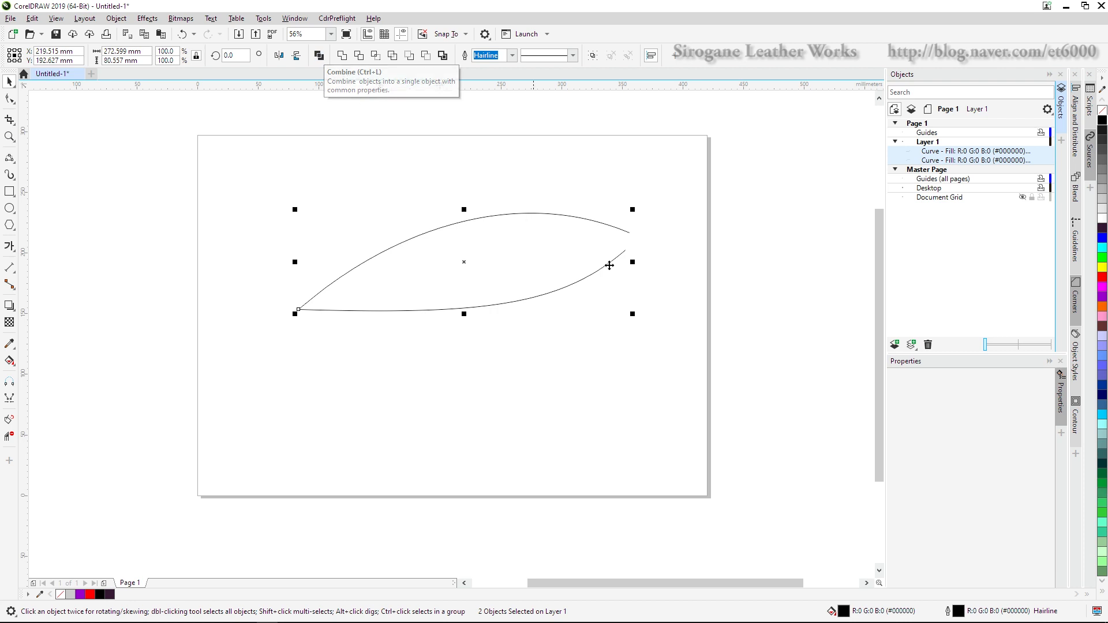
{"action": "right_click", "coordinate": [599, 221]}
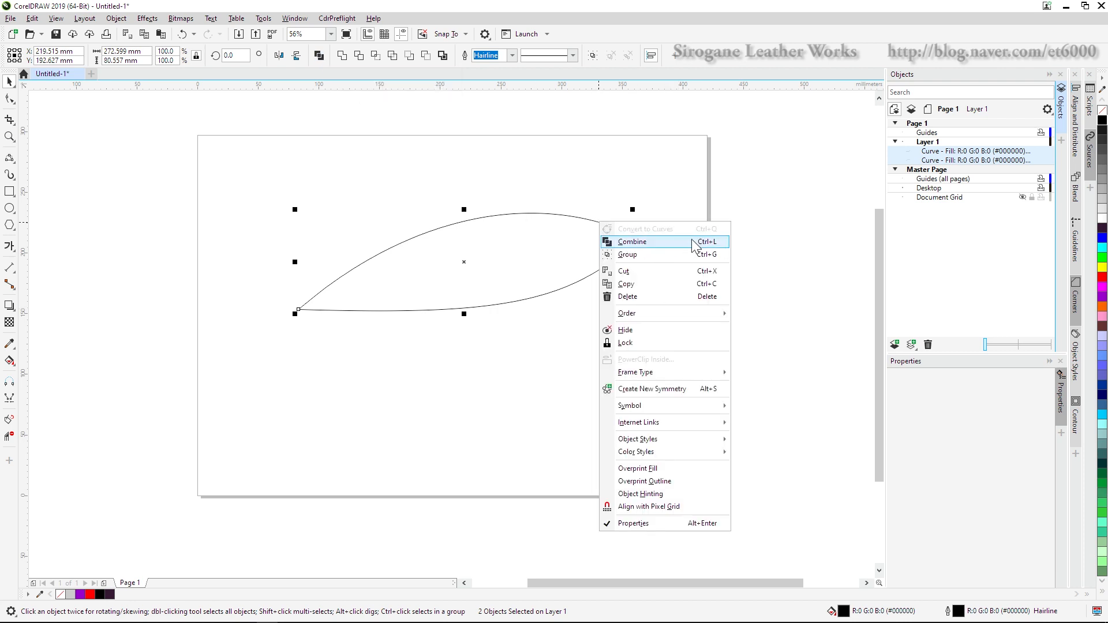
{"action": "left_click", "coordinate": [657, 244]}
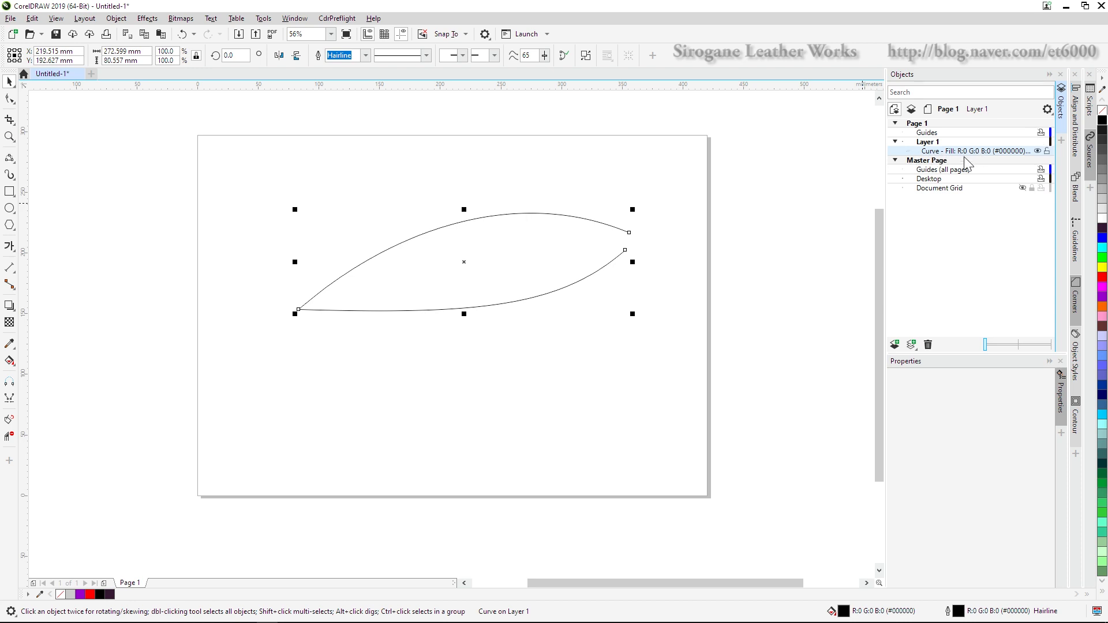
Step: Pull the combined curve's lower right end node away, and join it to the upper right end node
{"action": "key", "text": "F10"}
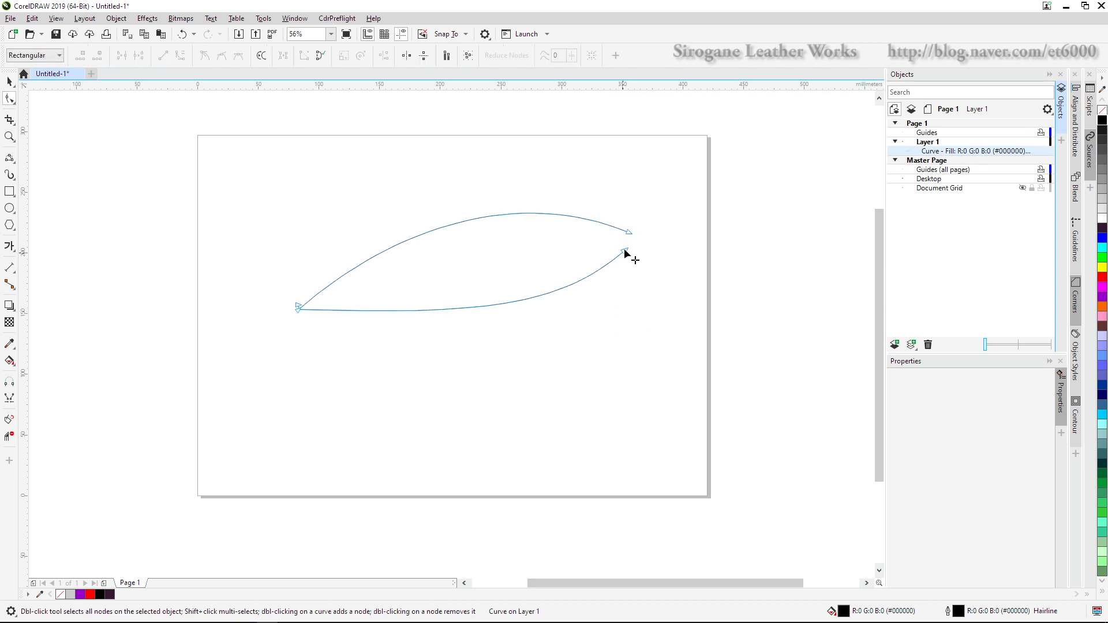
{"action": "left_click_drag", "start_coordinate": [625, 252], "coordinate": [615, 279]}
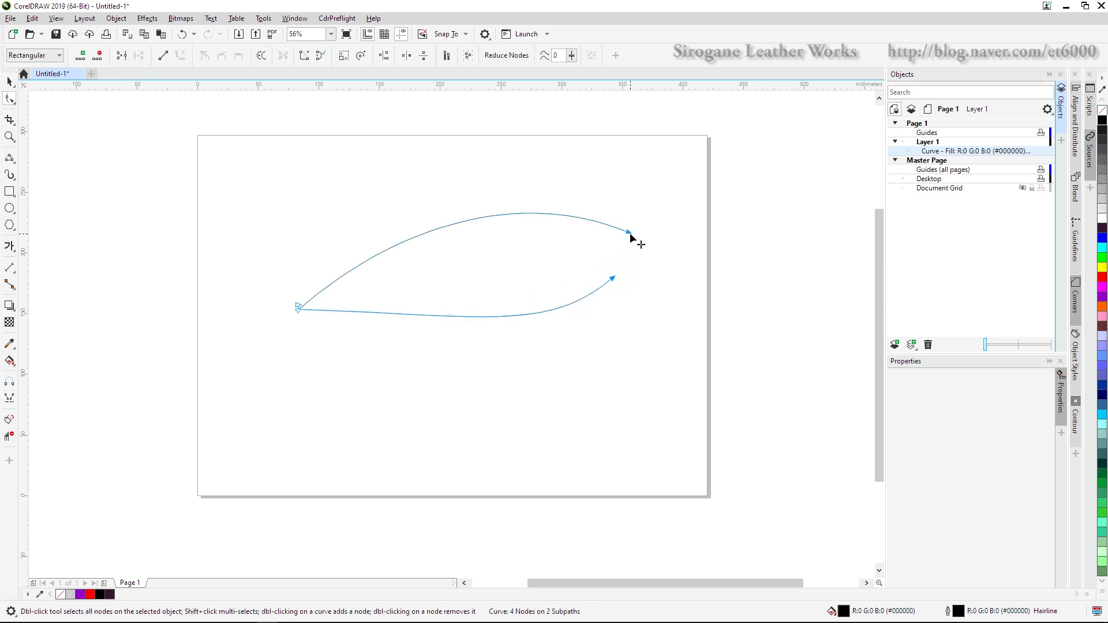
{"action": "left_click_drag", "start_coordinate": [607, 211], "coordinate": [609, 210]}
{"action": "left_click_drag", "start_coordinate": [614, 278], "coordinate": [629, 233]}
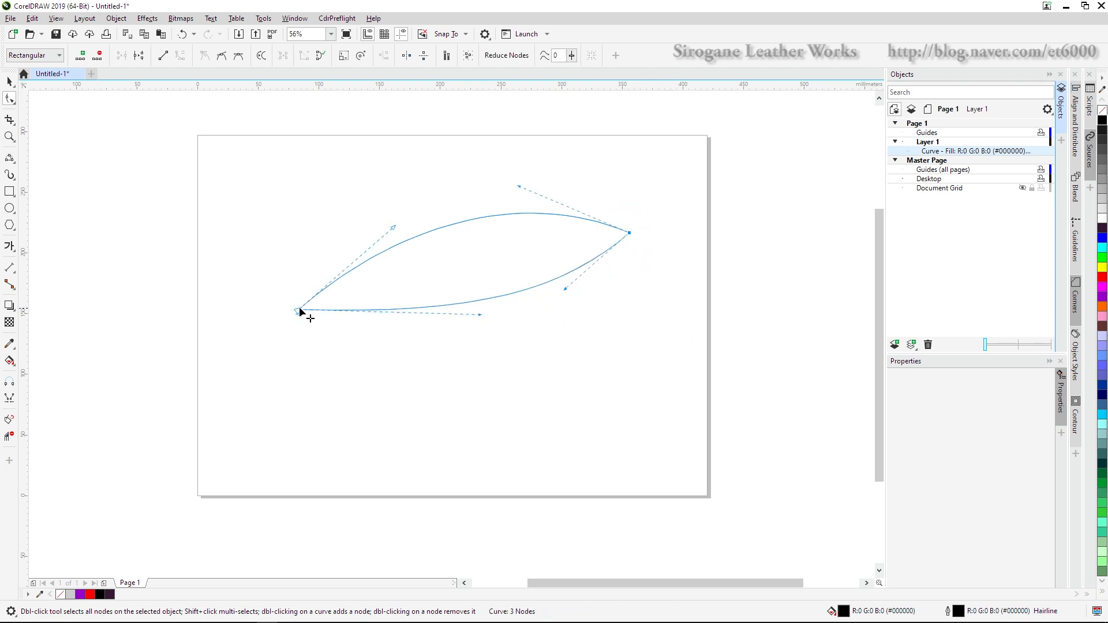
Step: Join the two left end nodes at a higher point to close the shape, and bow its lower edge downward
{"action": "left_click_drag", "start_coordinate": [299, 312], "coordinate": [298, 273]}
{"action": "left_click_drag", "start_coordinate": [301, 312], "coordinate": [301, 274]}
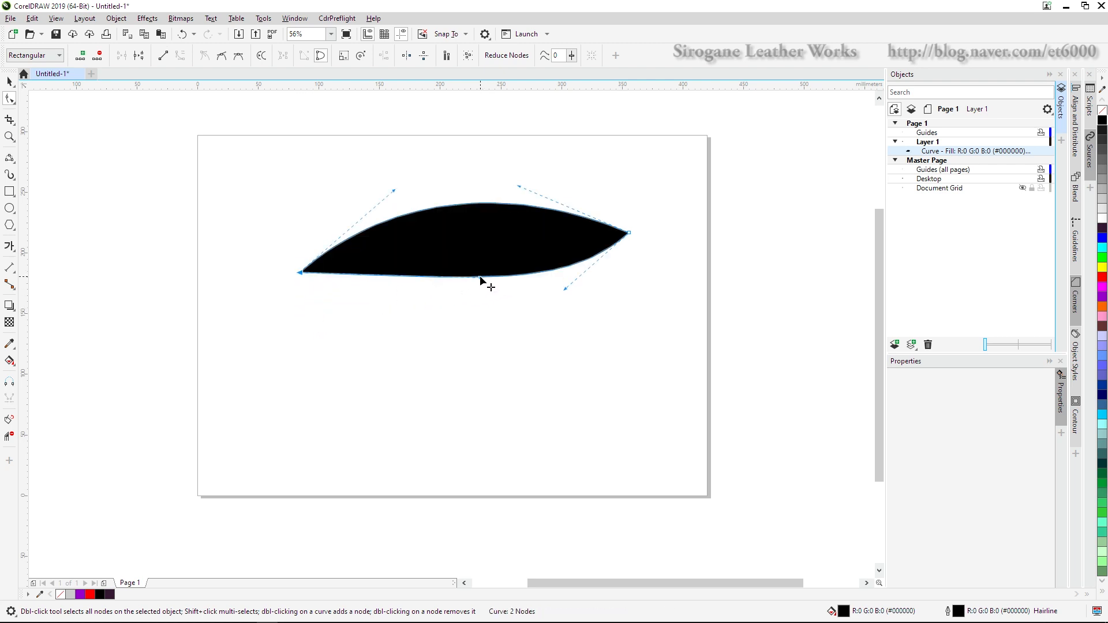
{"action": "left_click_drag", "start_coordinate": [485, 282], "coordinate": [481, 328]}
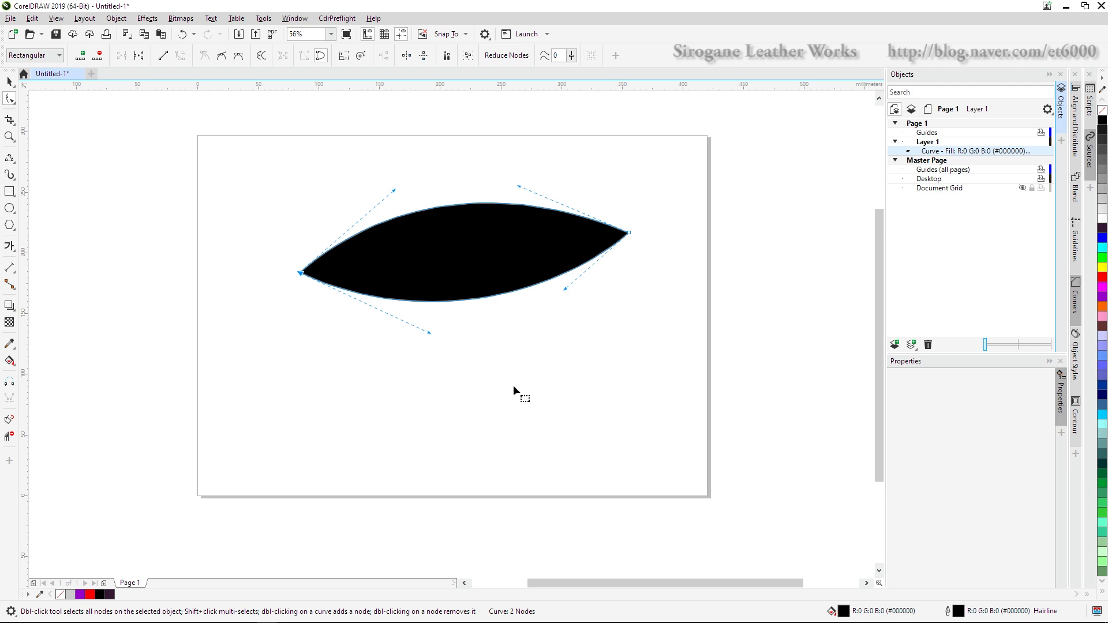
Step: Review the commands offered for the closed black leaf shape, and delete the shape from the page
{"action": "right_click", "coordinate": [491, 262]}
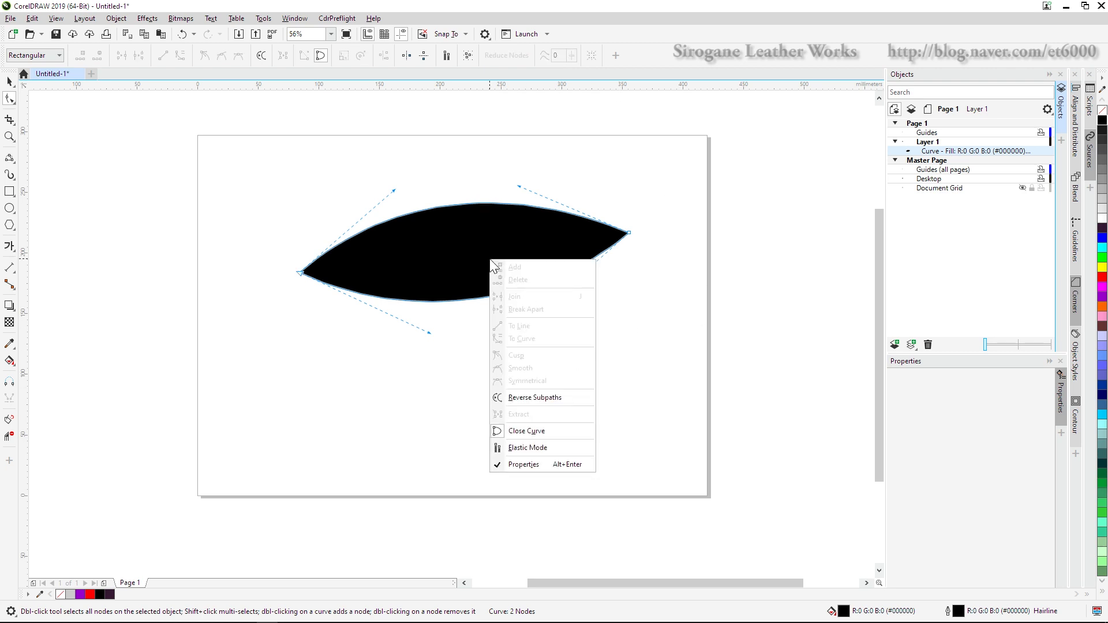
{"action": "left_click", "coordinate": [9, 81]}
{"action": "left_click_drag", "start_coordinate": [244, 154], "coordinate": [673, 352]}
{"action": "right_click", "coordinate": [584, 234]}
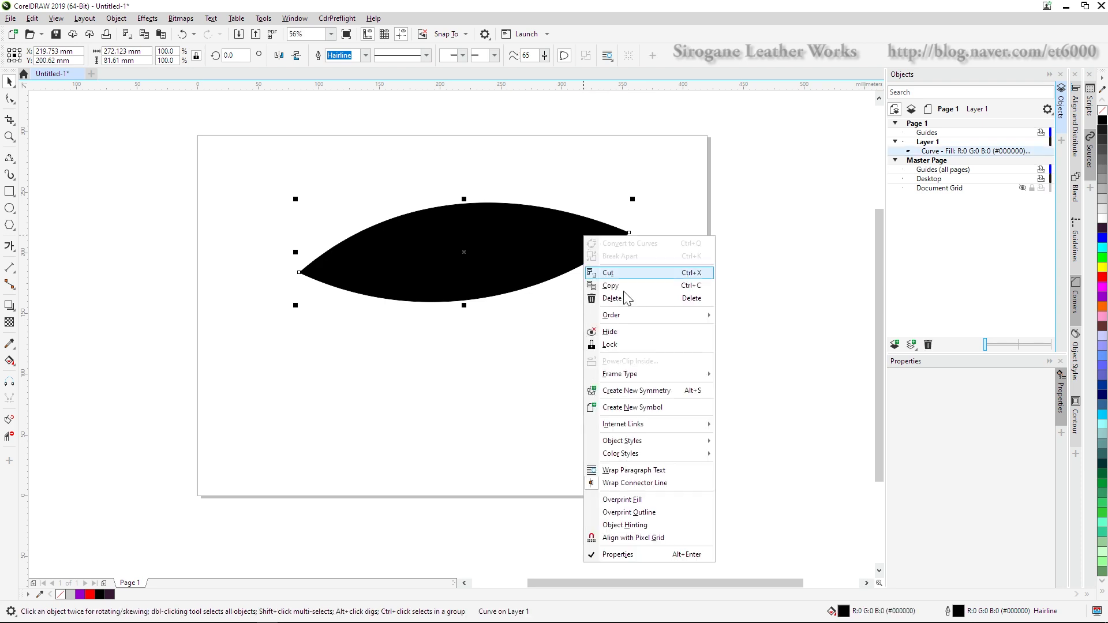
{"action": "key", "text": "Escape"}
{"action": "left_click_drag", "start_coordinate": [267, 176], "coordinate": [710, 351]}
{"action": "key", "text": "Delete"}
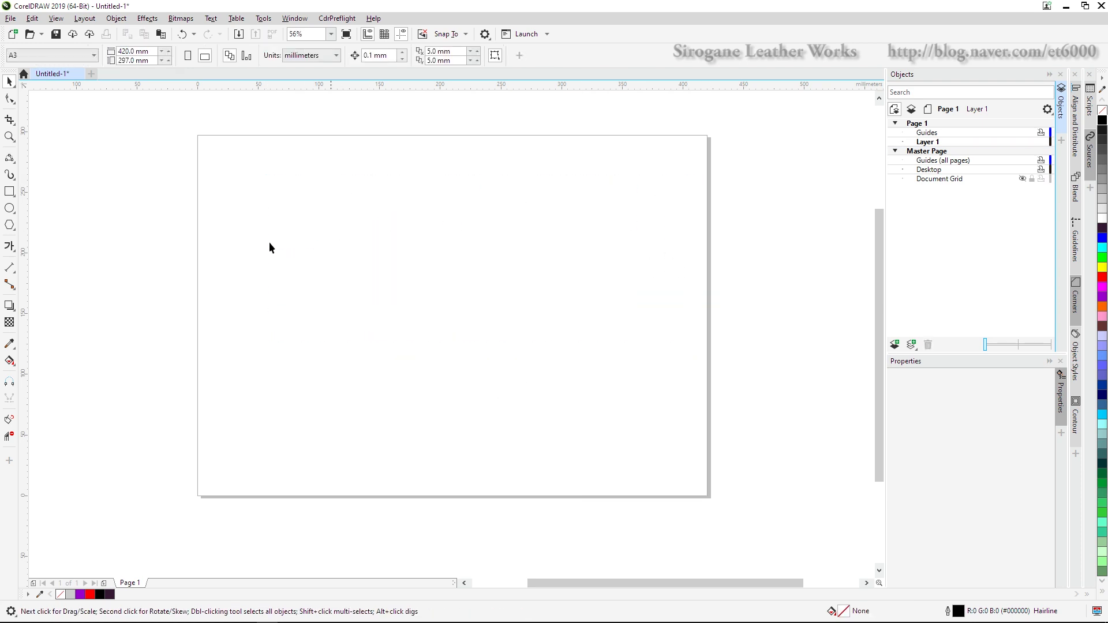
Step: Draw two separate rectangles diagonally apart on the page, the lower right one about 126 × 101 mm
{"action": "left_click", "coordinate": [9, 191]}
{"action": "left_click_drag", "start_coordinate": [292, 193], "coordinate": [619, 406]}
{"action": "left_click", "coordinate": [10, 81]}
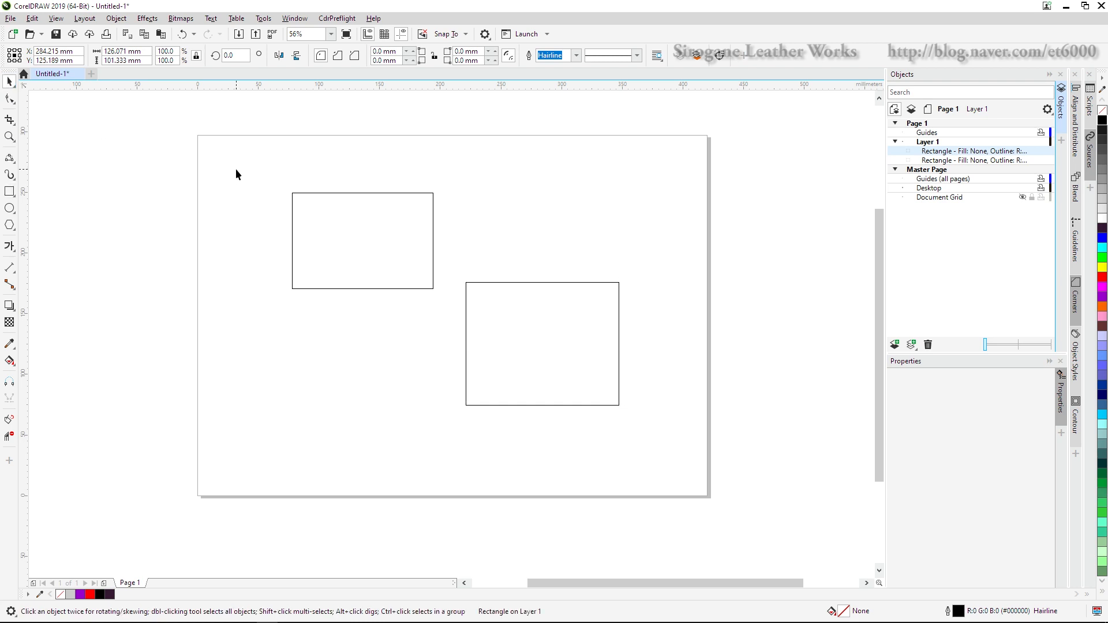
Step: Combine the two rectangles into a single curve object
{"action": "left_click_drag", "start_coordinate": [254, 162], "coordinate": [691, 445]}
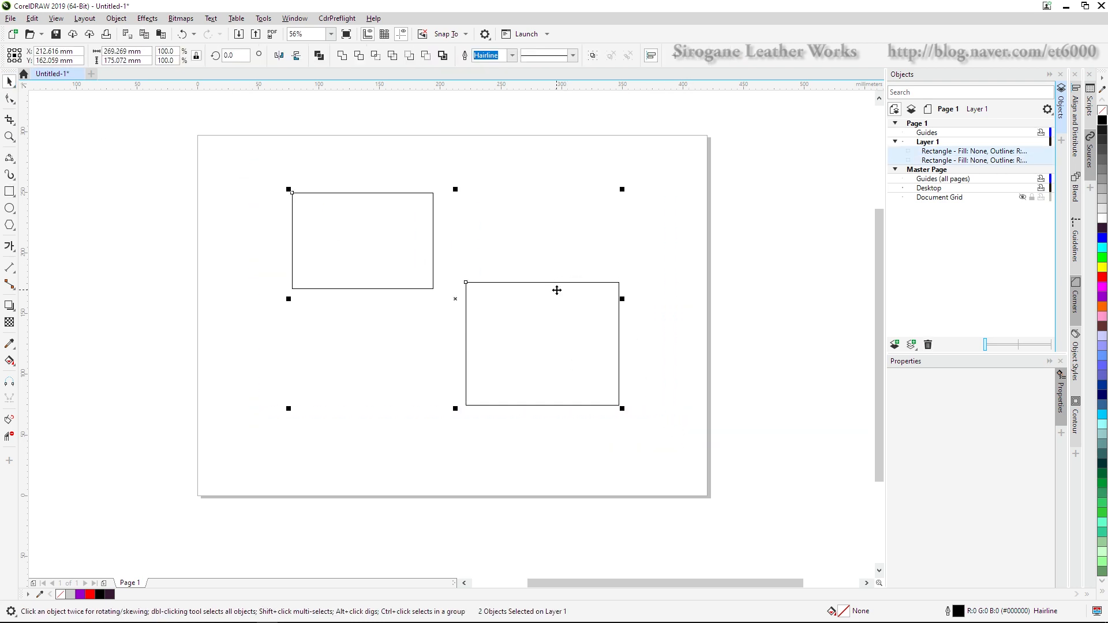
{"action": "right_click", "coordinate": [558, 286]}
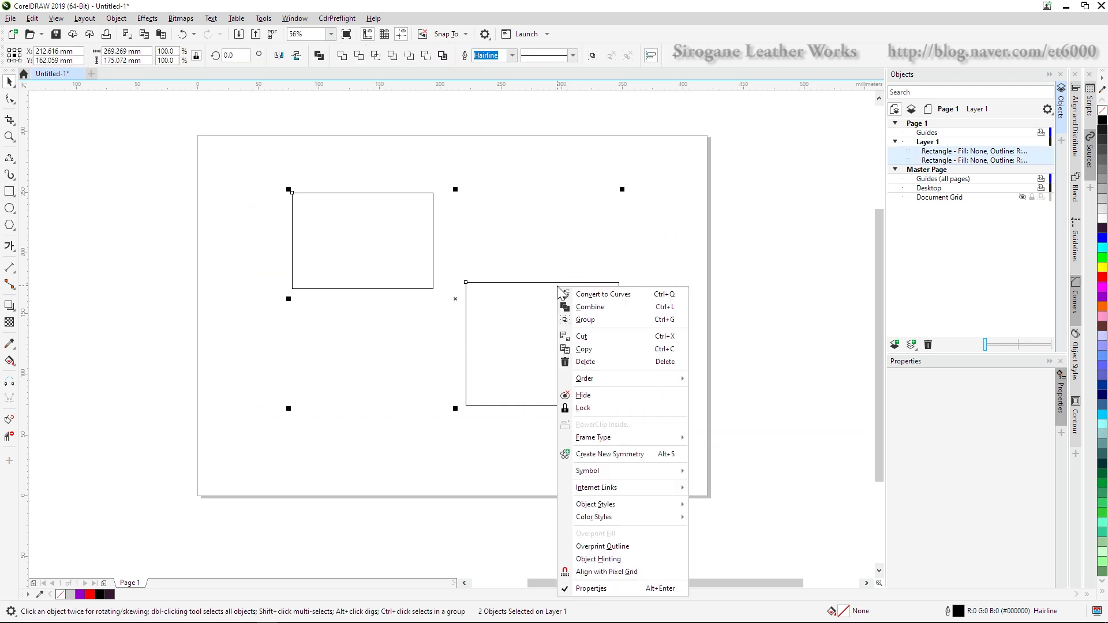
{"action": "left_click", "coordinate": [589, 307]}
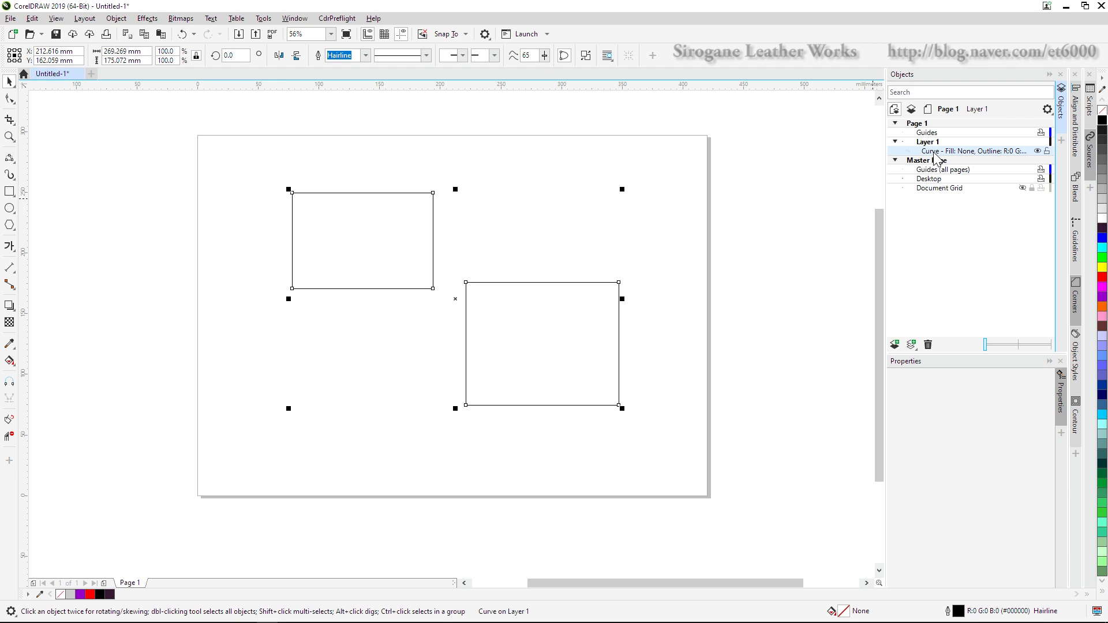
Step: Select the combined rectangles by one outline to check that they act as one object
{"action": "left_click", "coordinate": [483, 296]}
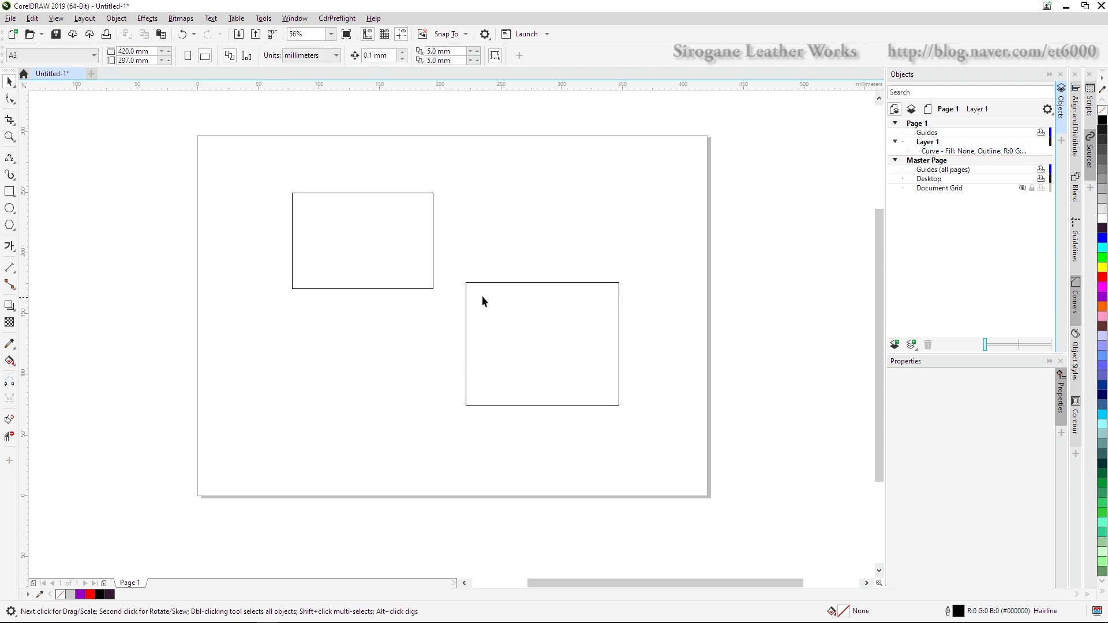
{"action": "left_click", "coordinate": [432, 290]}
{"action": "left_click", "coordinate": [431, 290]}
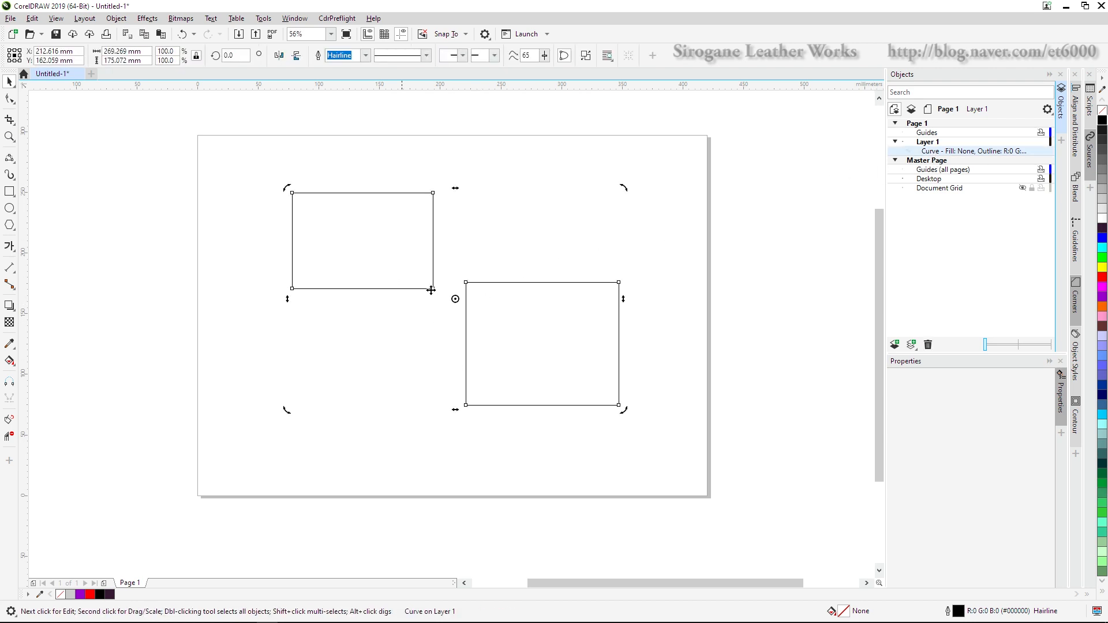
{"action": "left_click", "coordinate": [411, 384]}
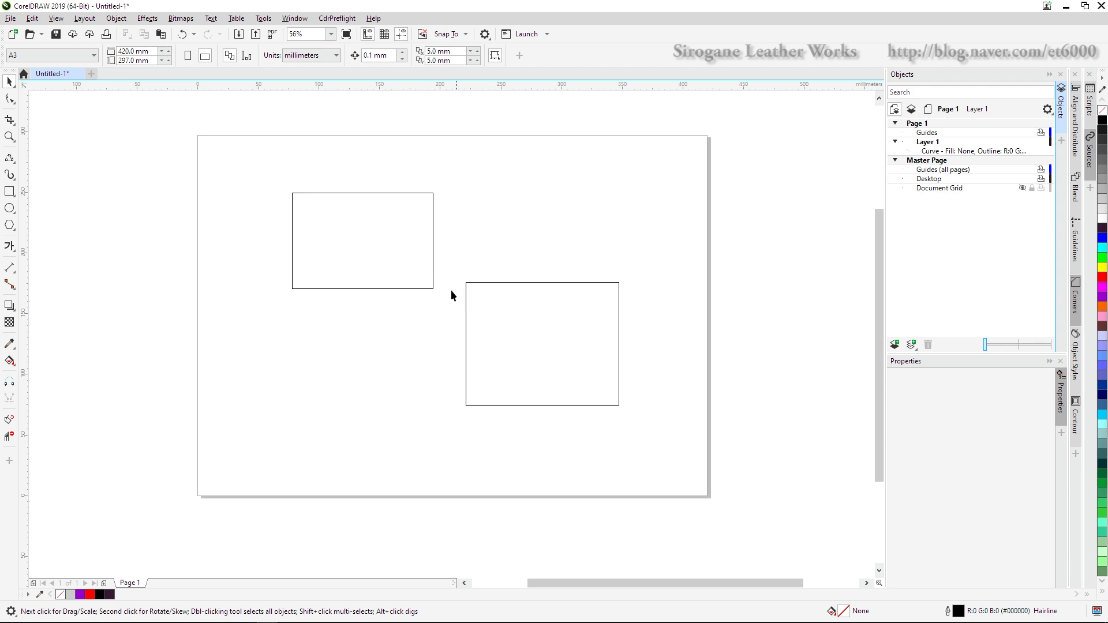
Step: Break the upper left rectangle apart at its lower right corner node and pull the two end nodes away from each other
{"action": "double_click", "coordinate": [416, 252]}
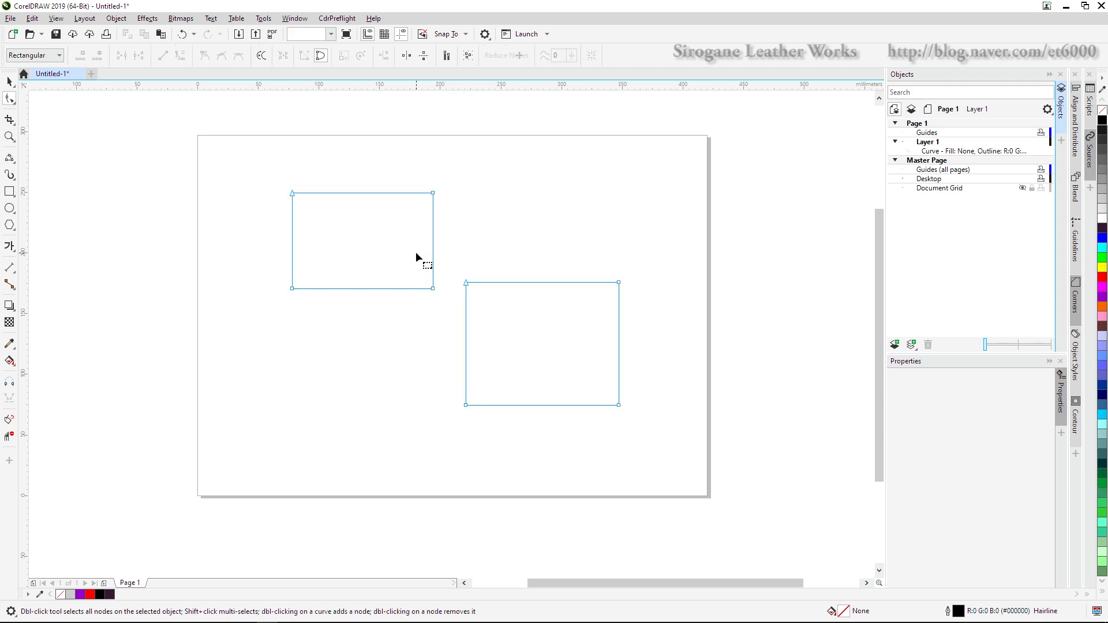
{"action": "left_click", "coordinate": [434, 288]}
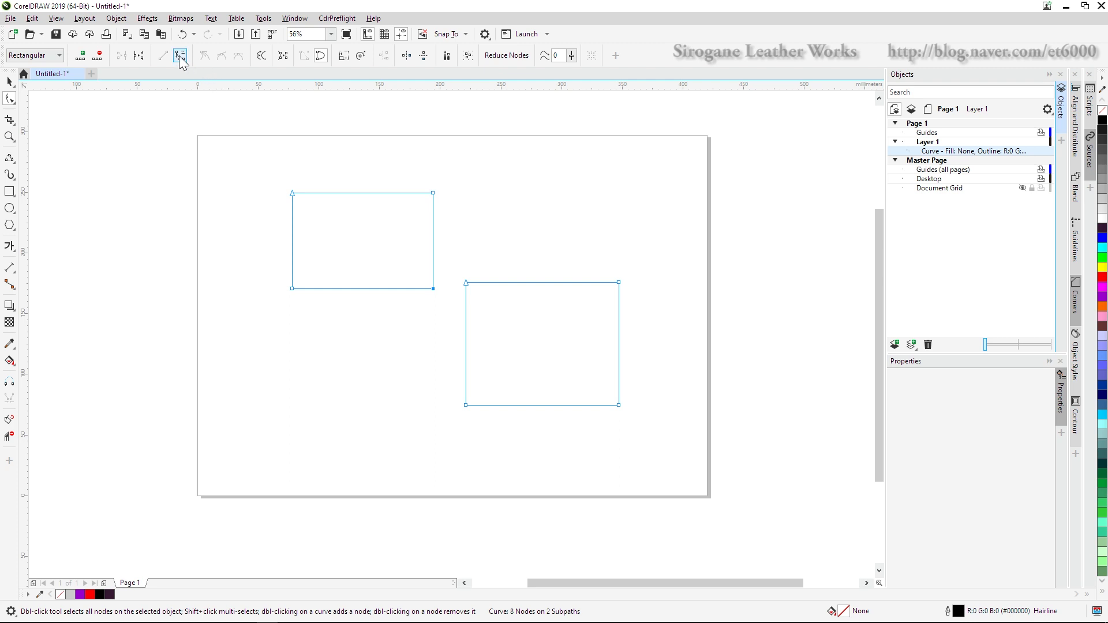
{"action": "left_click", "coordinate": [140, 56]}
{"action": "left_click_drag", "start_coordinate": [431, 289], "coordinate": [453, 263]}
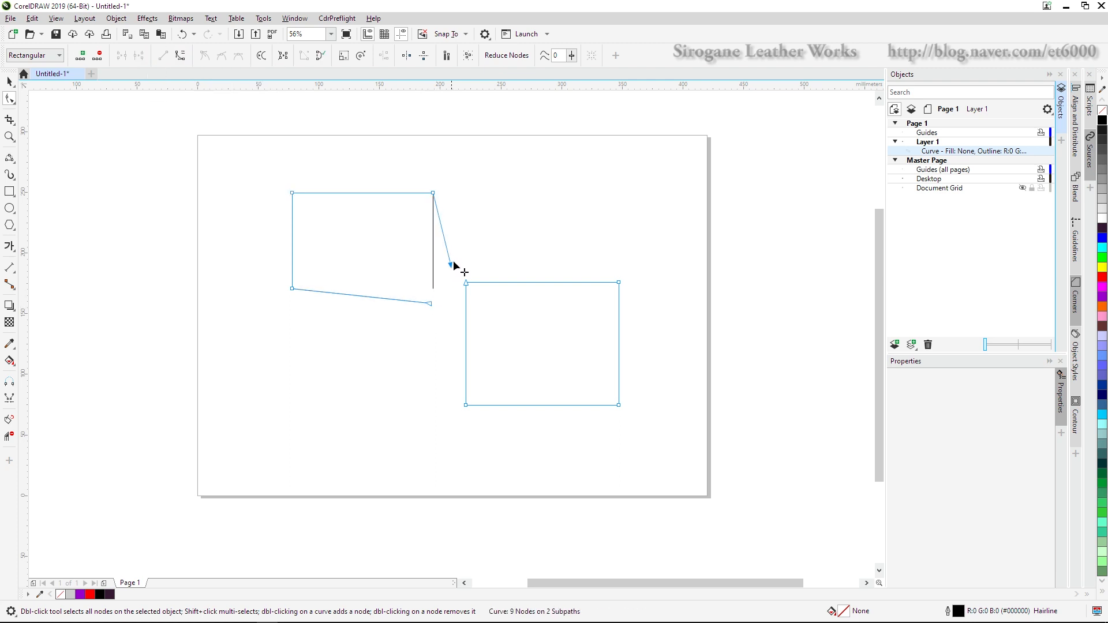
Step: Break the lower right rectangle apart at its upper left corner and join its two ends to the other rectangle's open ends
{"action": "right_click", "coordinate": [466, 282]}
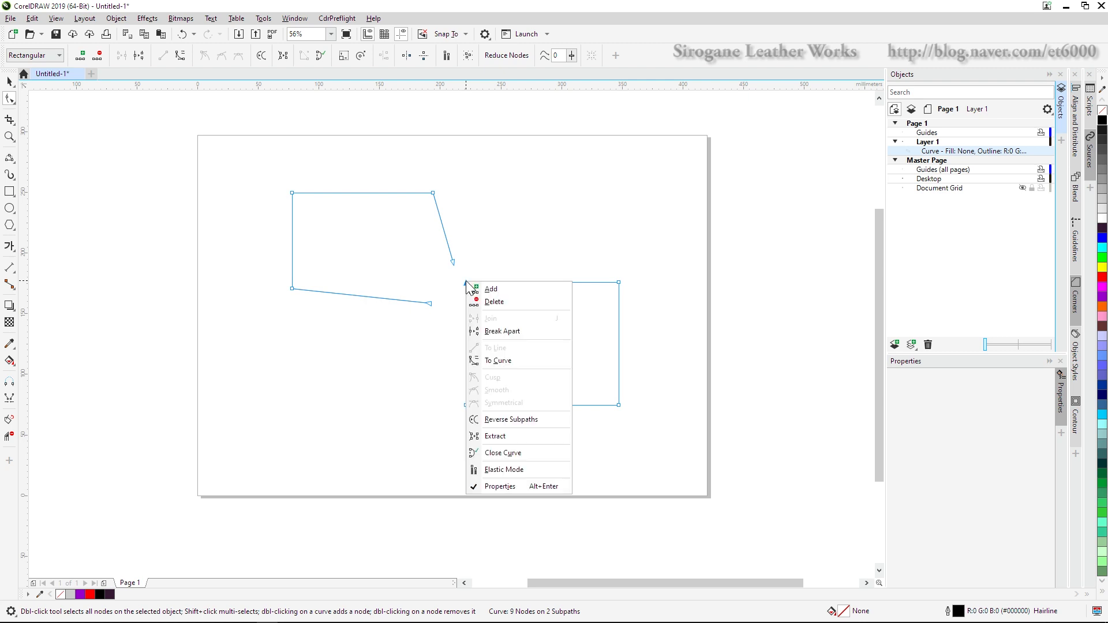
{"action": "left_click", "coordinate": [516, 333]}
{"action": "left_click_drag", "start_coordinate": [466, 284], "coordinate": [428, 304]}
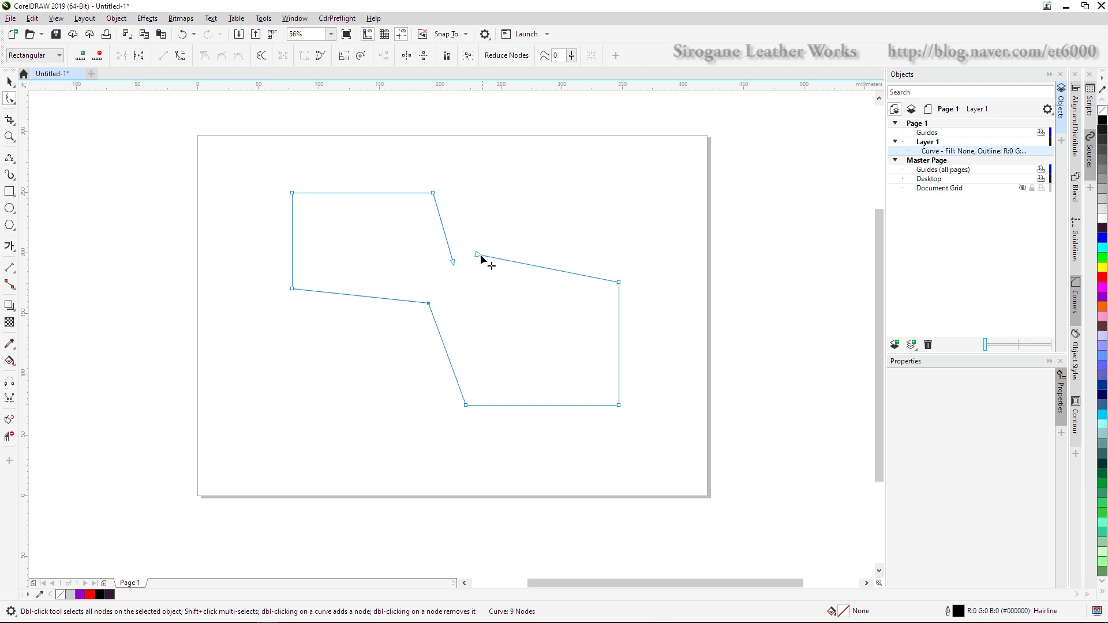
{"action": "left_click_drag", "start_coordinate": [479, 254], "coordinate": [453, 262]}
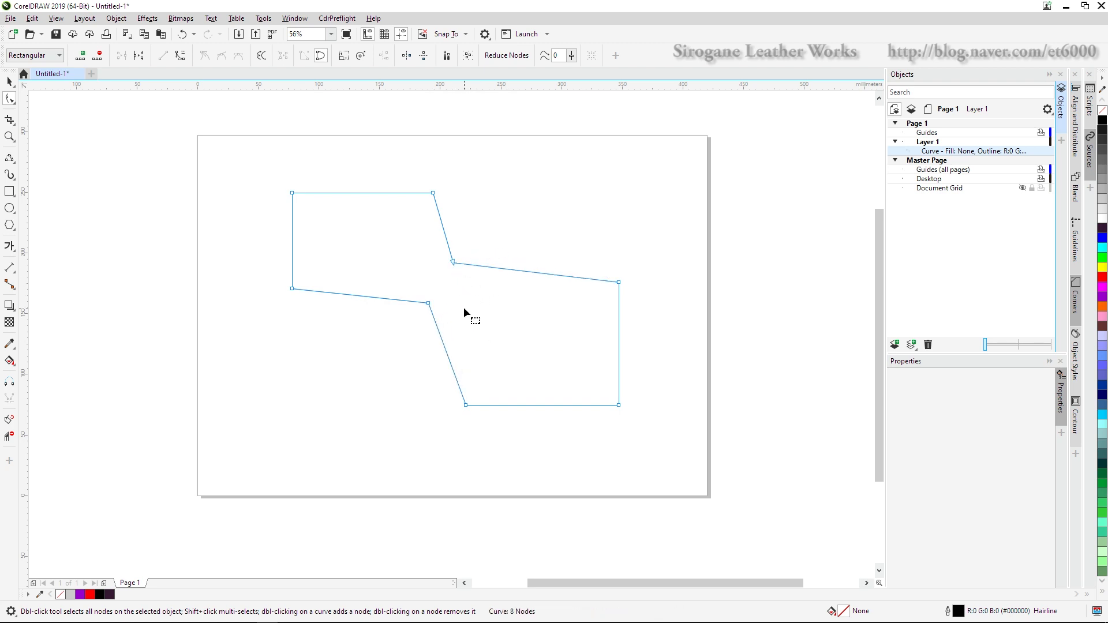
Step: Fill the joined outline with dark grey (#1A1A1A) to test that it is closed, and delete it
{"action": "key", "text": "space"}
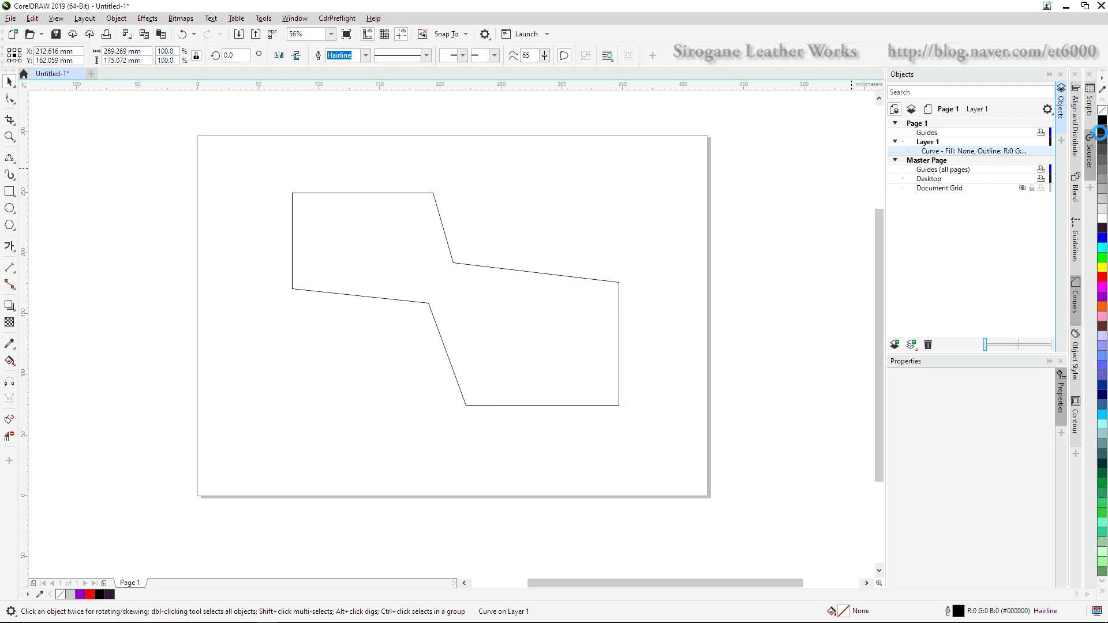
{"action": "left_click", "coordinate": [1100, 131]}
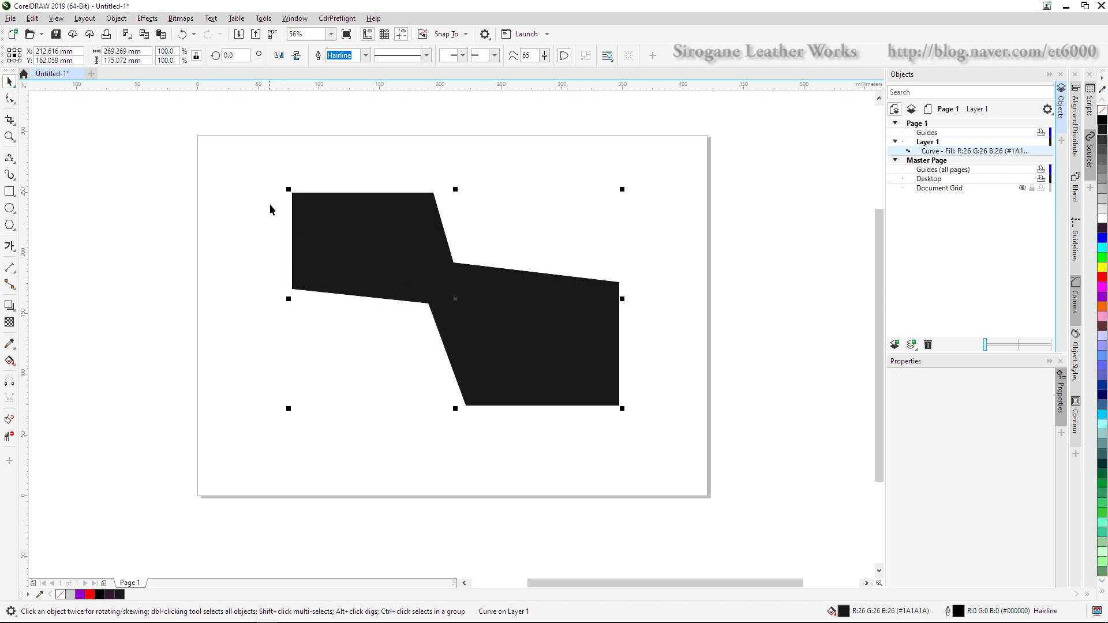
{"action": "key", "text": "Delete"}
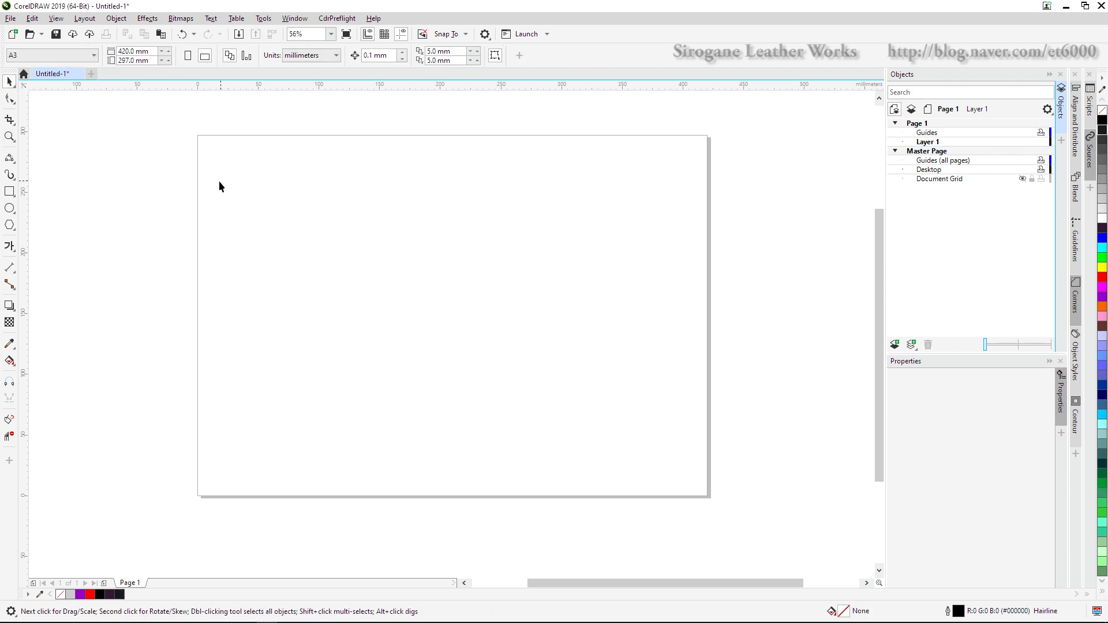
Step: Draw a rectangle about 94 × 88 mm, an ellipse beside it and a six-sided polygon about 77 × 78 mm below them
{"action": "left_click", "coordinate": [10, 191]}
{"action": "left_click_drag", "start_coordinate": [338, 245], "coordinate": [453, 353]}
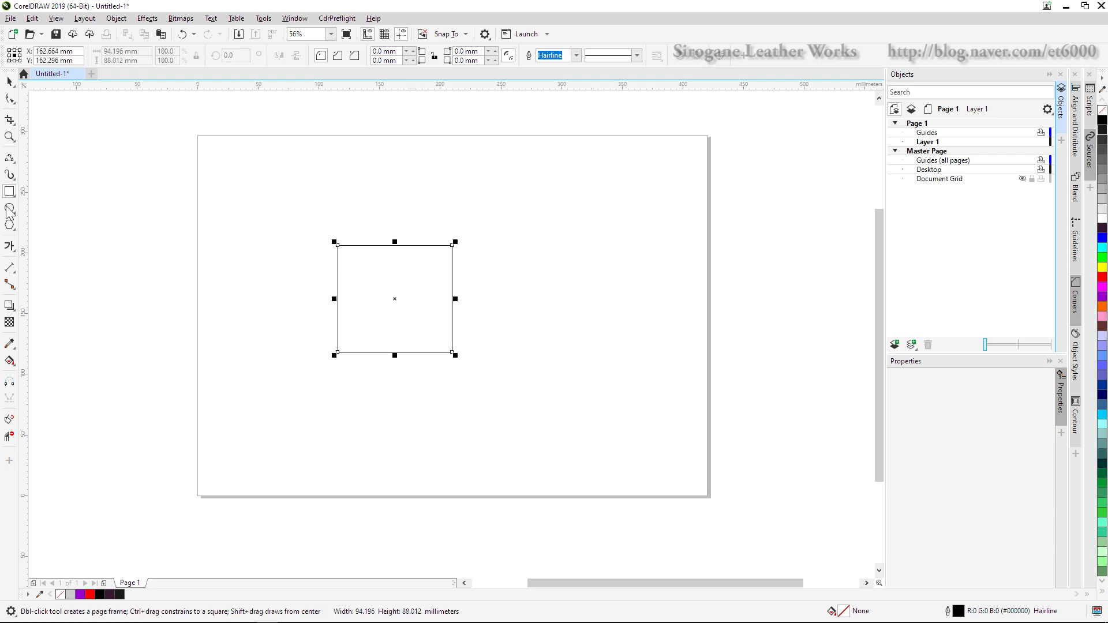
{"action": "left_click", "coordinate": [10, 208]}
{"action": "left_click_drag", "start_coordinate": [470, 277], "coordinate": [592, 384]}
{"action": "key", "text": "y"}
{"action": "left_click_drag", "start_coordinate": [403, 458], "coordinate": [506, 300]}
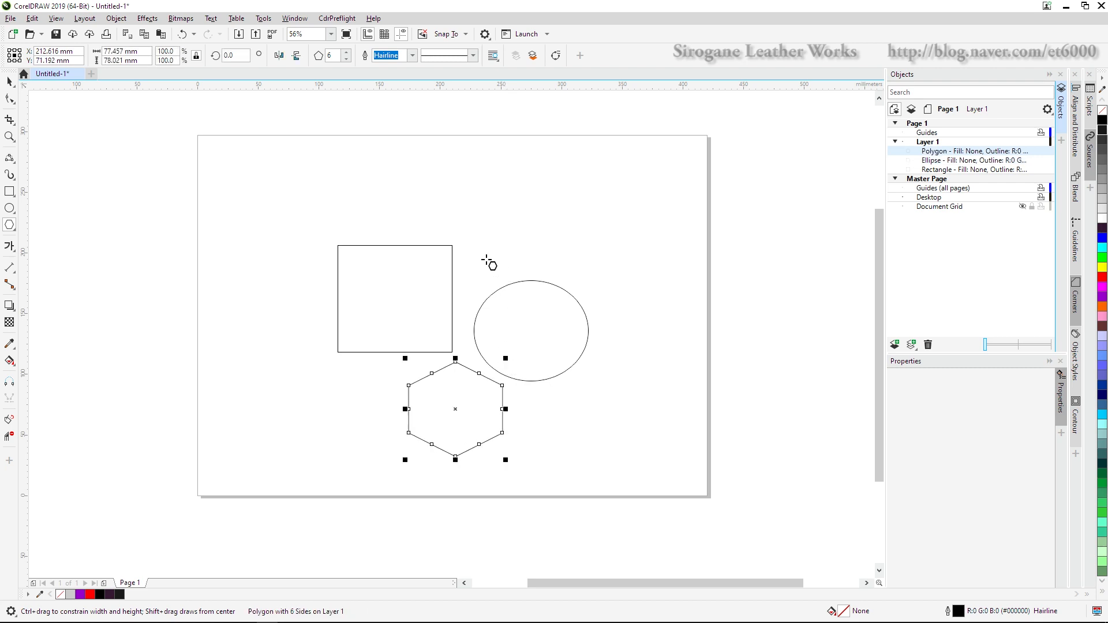
Step: Combine the rectangle, ellipse and hexagon into a single curve object
{"action": "key", "text": "space"}
{"action": "left_click_drag", "start_coordinate": [277, 223], "coordinate": [669, 463]}
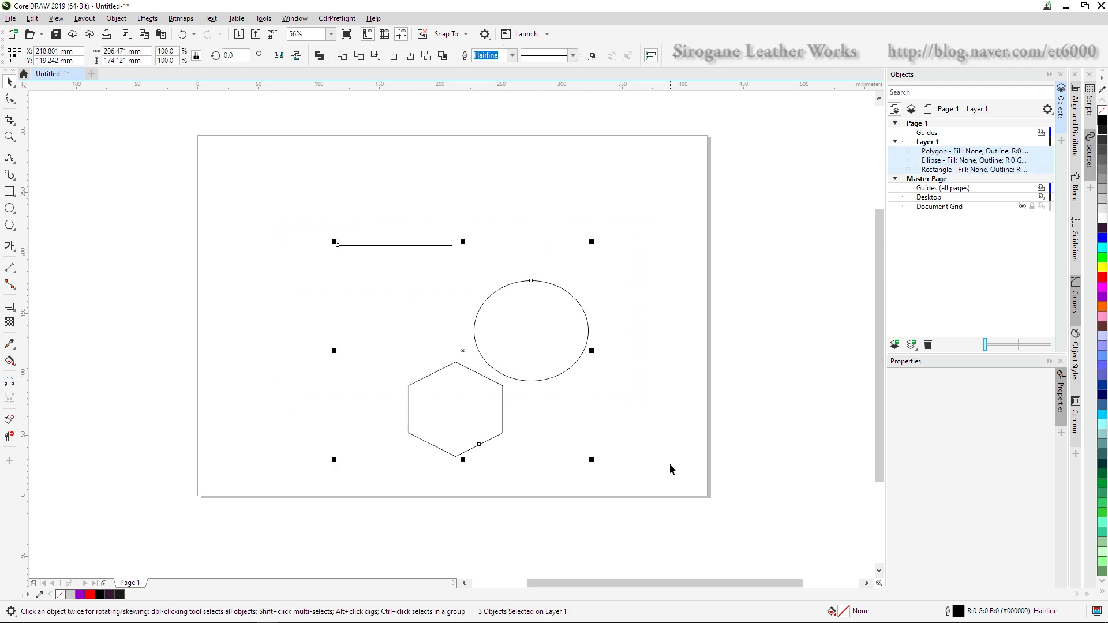
{"action": "right_click", "coordinate": [499, 328]}
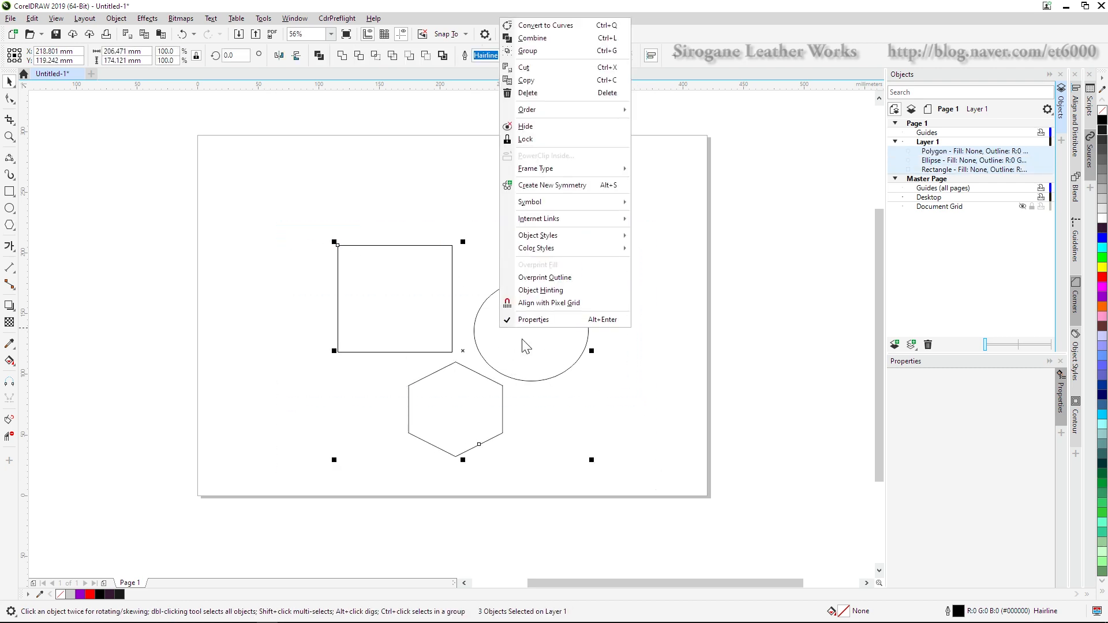
{"action": "left_click", "coordinate": [548, 37]}
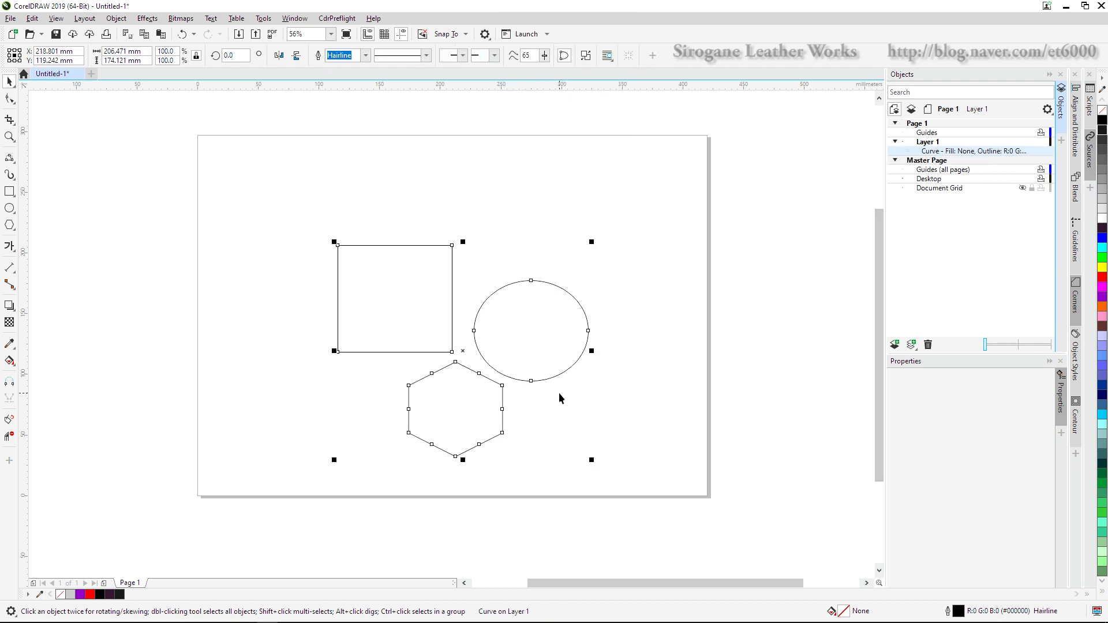
Step: Break the curve apart at the rectangle's lower right corner, the ellipse's left node and the hexagon's top node
{"action": "key", "text": "F10"}
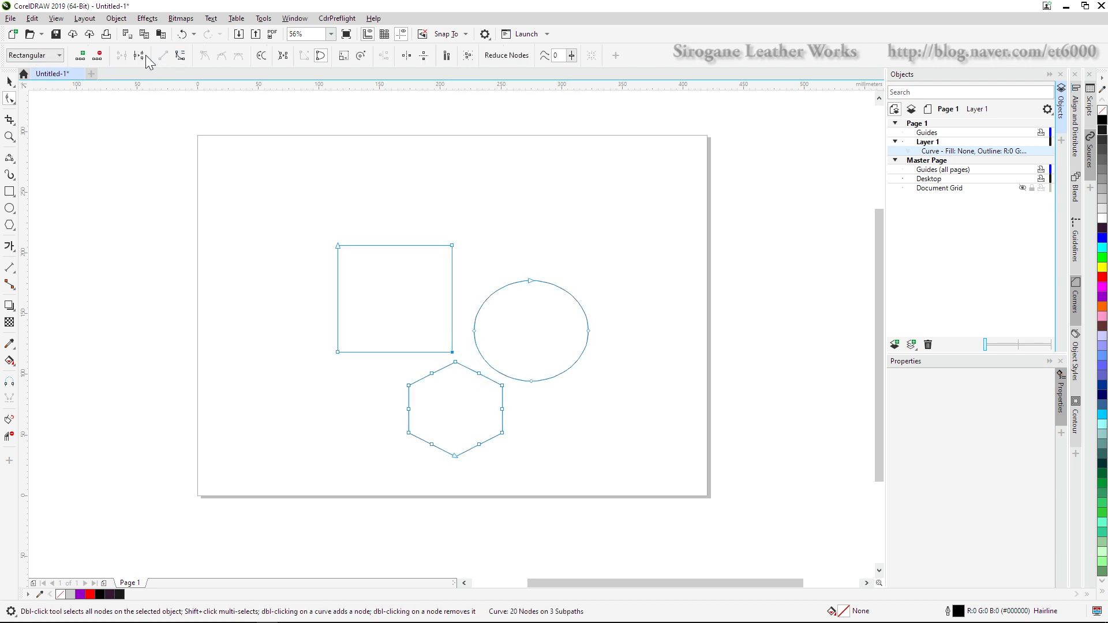
{"action": "left_click", "coordinate": [143, 55]}
{"action": "left_click", "coordinate": [475, 331]}
{"action": "left_click", "coordinate": [138, 55]}
{"action": "left_click", "coordinate": [456, 363]}
{"action": "left_click", "coordinate": [139, 55]}
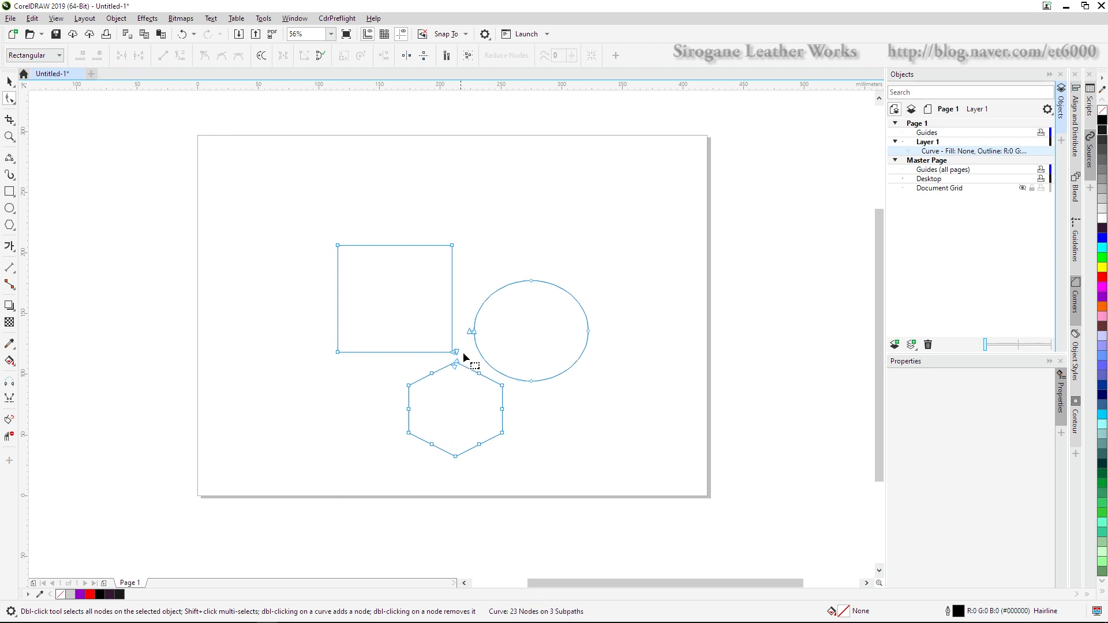
Step: Join the open ends of the rectangle, hexagon and ellipse to one another, and reshape the ellipse's curves at the joins
{"action": "scroll", "coordinate": [459, 362], "scroll_direction": "up", "scroll_amount": 3}
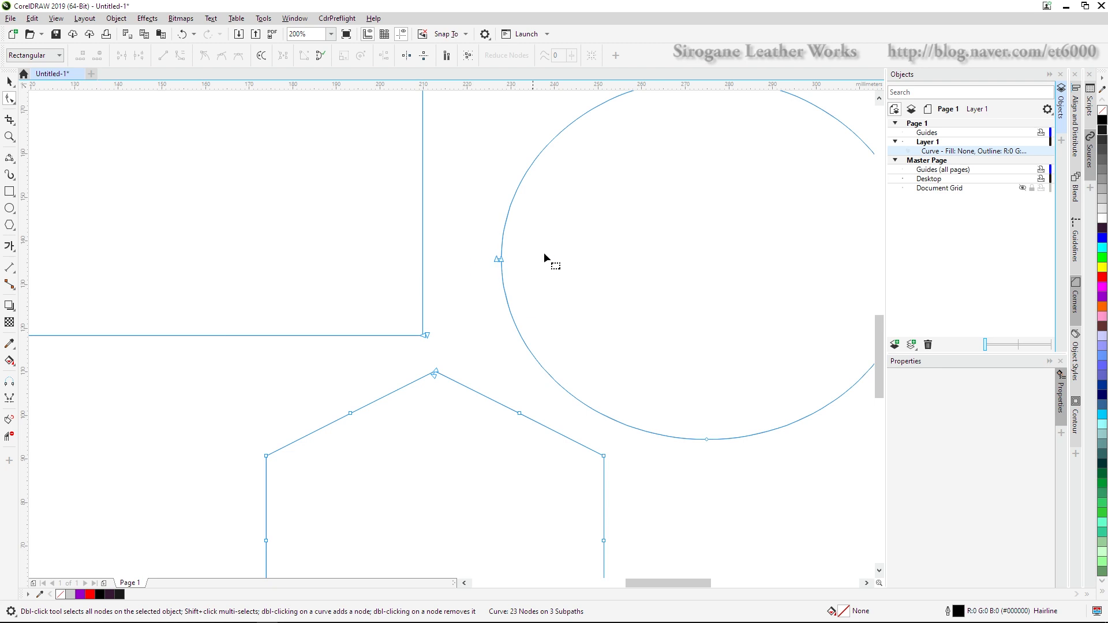
{"action": "left_click_drag", "start_coordinate": [429, 335], "coordinate": [408, 350]}
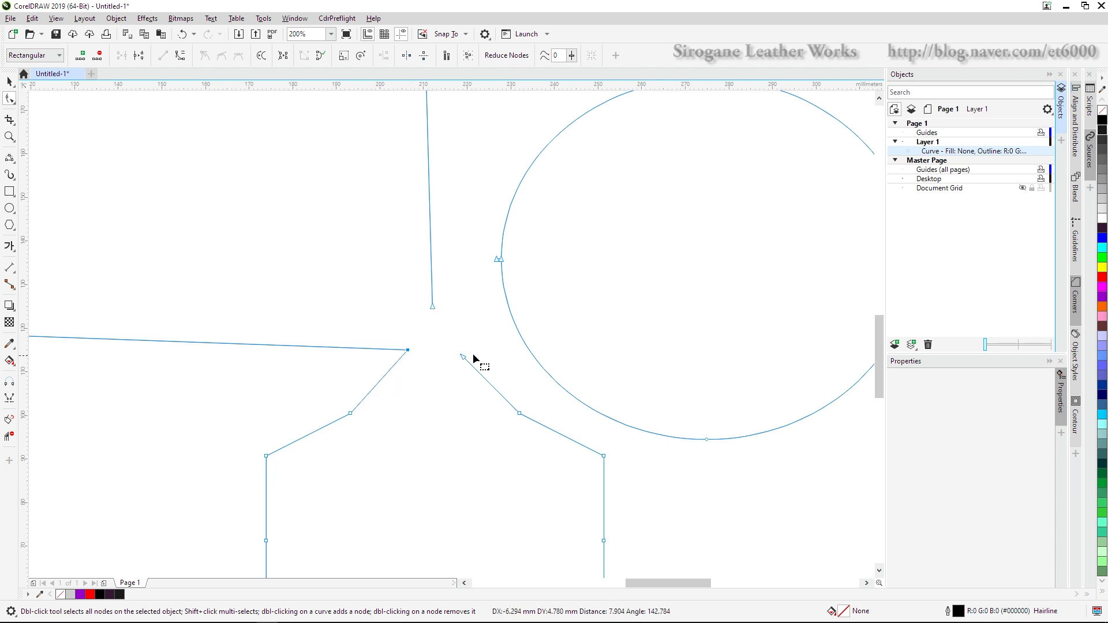
{"action": "left_click_drag", "start_coordinate": [499, 263], "coordinate": [463, 359]}
{"action": "left_click_drag", "start_coordinate": [462, 448], "coordinate": [554, 386]}
{"action": "left_click_drag", "start_coordinate": [489, 242], "coordinate": [432, 307]}
{"action": "left_click_drag", "start_coordinate": [433, 206], "coordinate": [467, 181]}
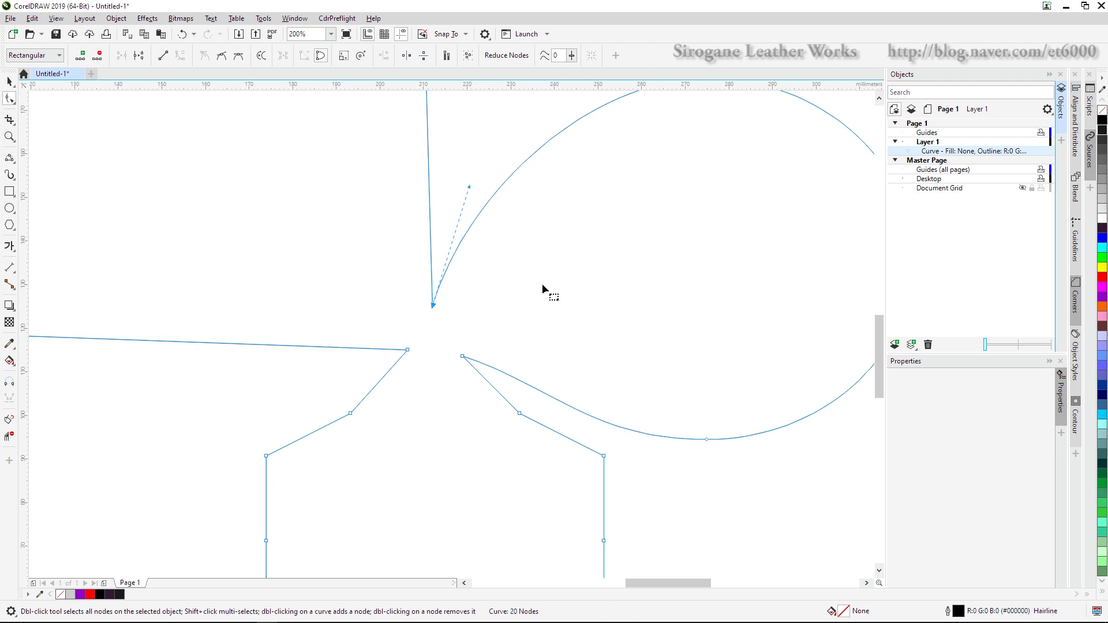
Step: Fill the joined three-part shape with black to test that it is closed, and delete it
{"action": "scroll", "coordinate": [542, 283], "scroll_direction": "down", "scroll_amount": 3}
{"action": "key", "text": "space"}
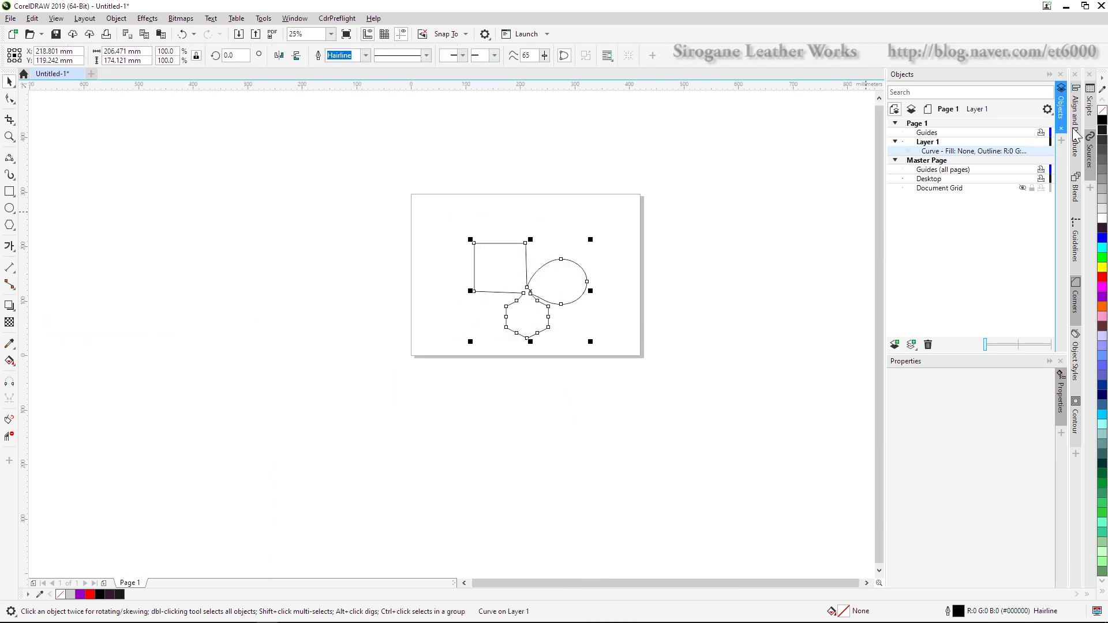
{"action": "left_click", "coordinate": [1103, 120]}
{"action": "scroll", "coordinate": [567, 290], "scroll_direction": "up", "scroll_amount": 3}
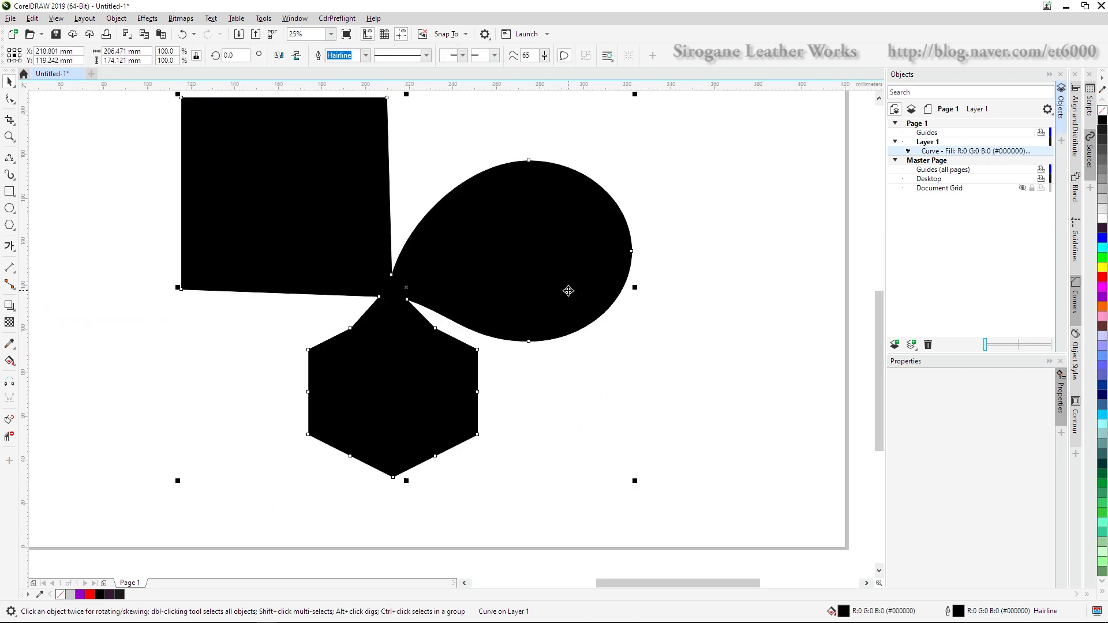
{"action": "scroll", "coordinate": [567, 290], "scroll_direction": "down", "scroll_amount": 1}
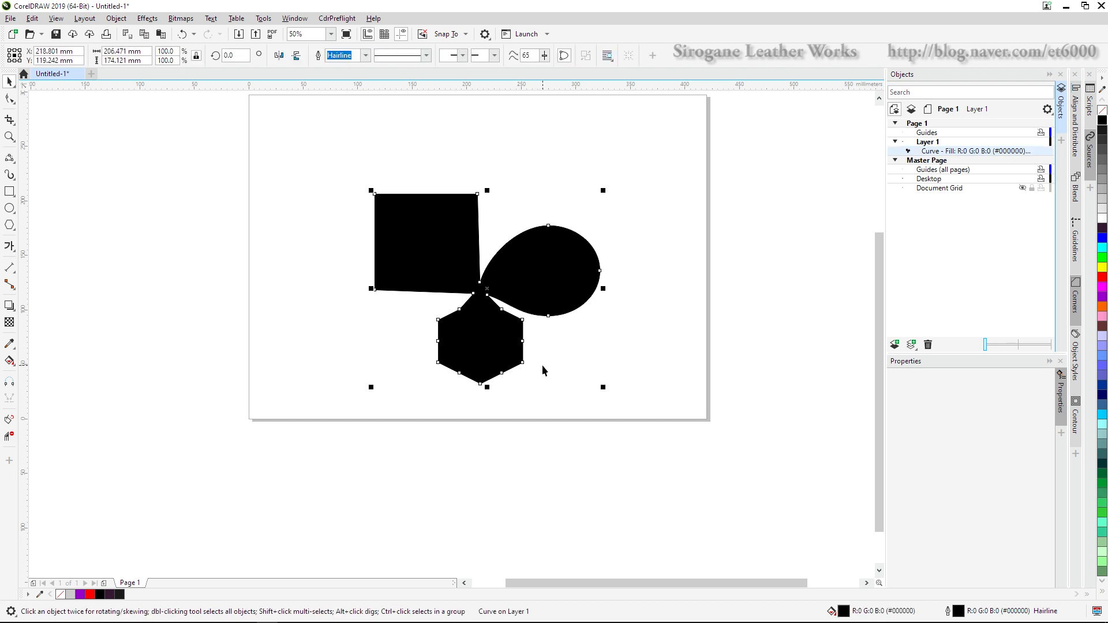
{"action": "key", "text": "Delete"}
{"action": "scroll", "coordinate": [406, 275], "scroll_direction": "up", "scroll_amount": 1}
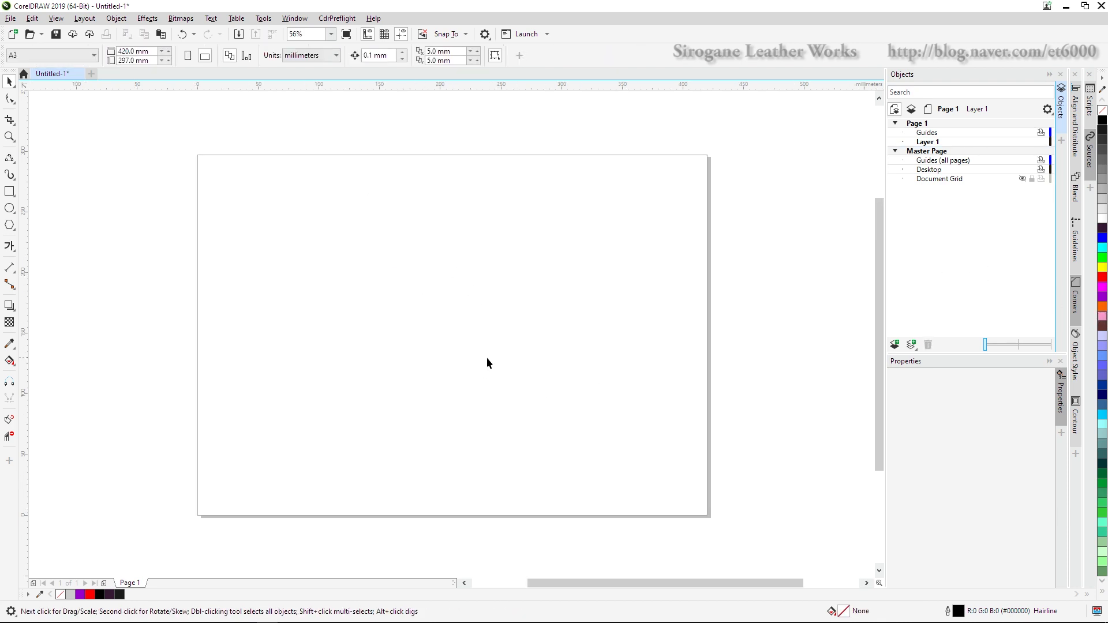
Step: Draw a rectangle about 101 by 94 mm and an ellipse about 130 by 131 mm, and overlap the ellipse with the rectangle's lower right corner
{"action": "left_click", "coordinate": [10, 192]}
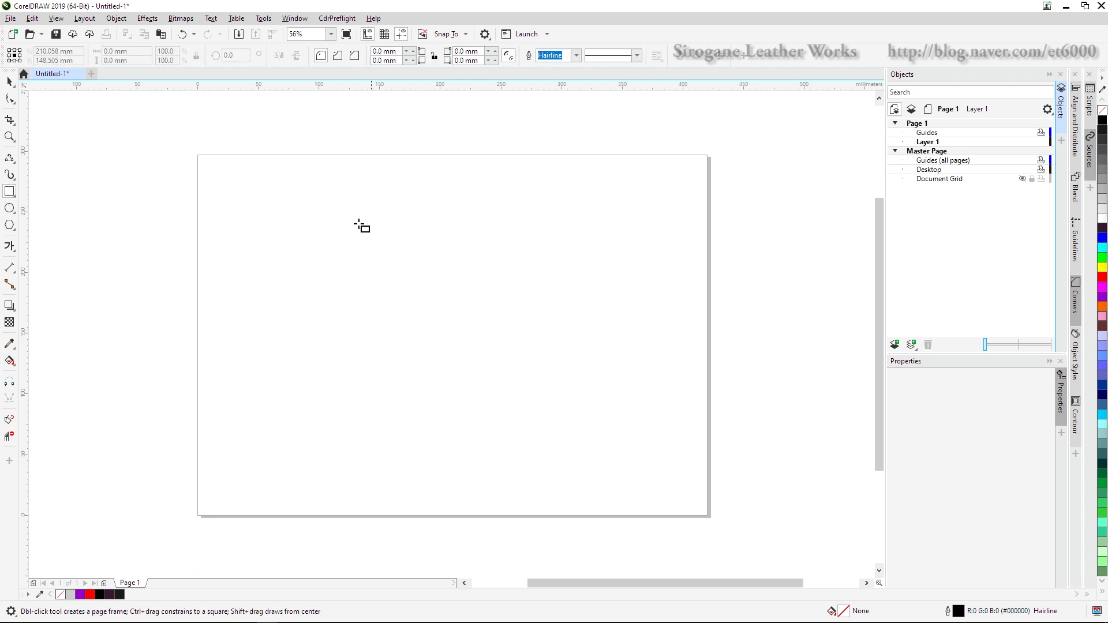
{"action": "left_click_drag", "start_coordinate": [329, 220], "coordinate": [453, 336]}
{"action": "left_click", "coordinate": [9, 207]}
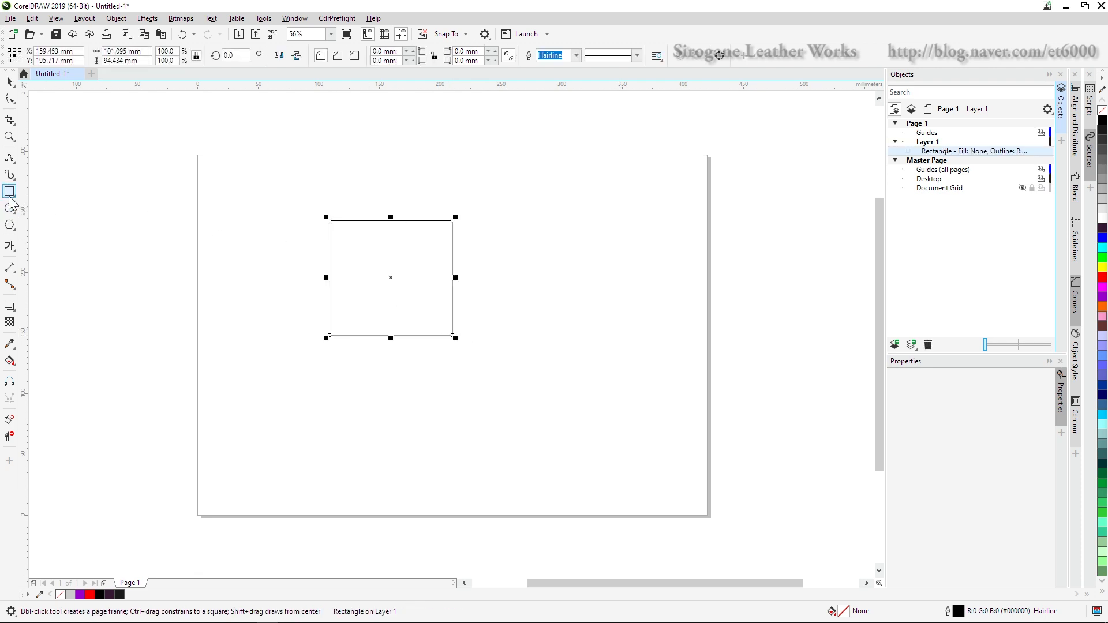
{"action": "left_click_drag", "start_coordinate": [465, 277], "coordinate": [631, 438]}
{"action": "key", "text": "space"}
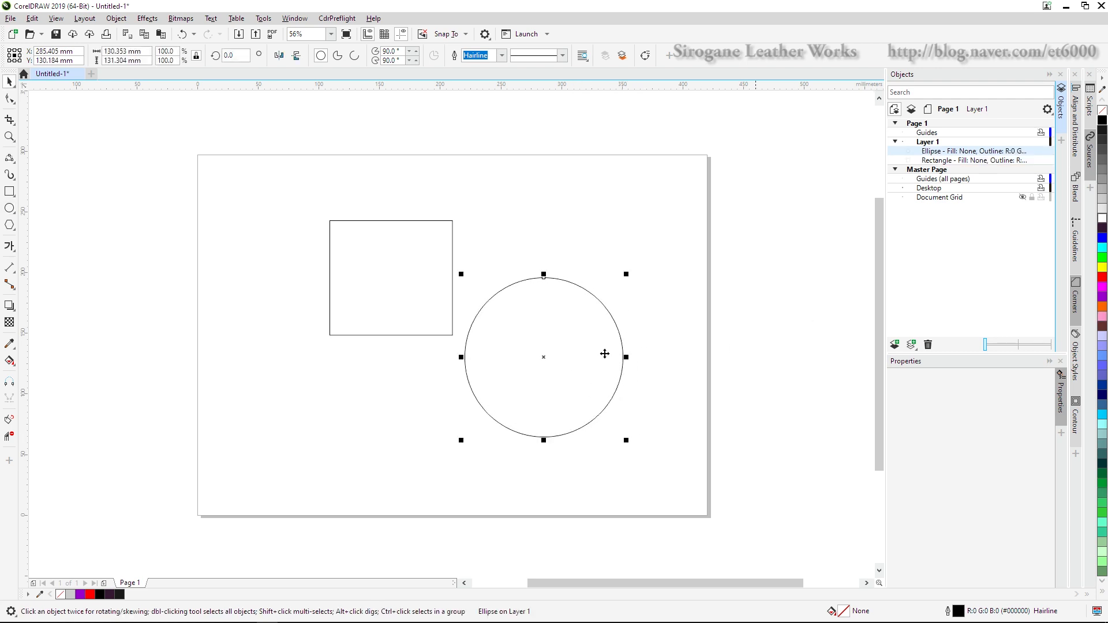
{"action": "left_click_drag", "start_coordinate": [604, 354], "coordinate": [549, 342]}
{"action": "left_click", "coordinate": [668, 354]}
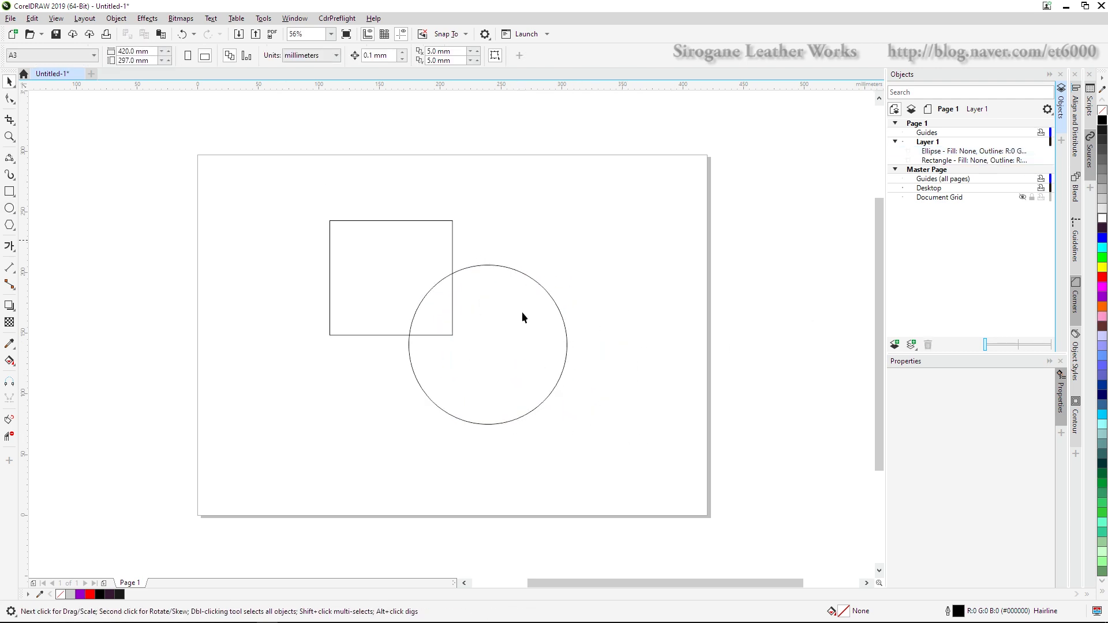
Step: Weld the overlapping rectangle and ellipse into a single curve object
{"action": "left_click", "coordinate": [369, 300]}
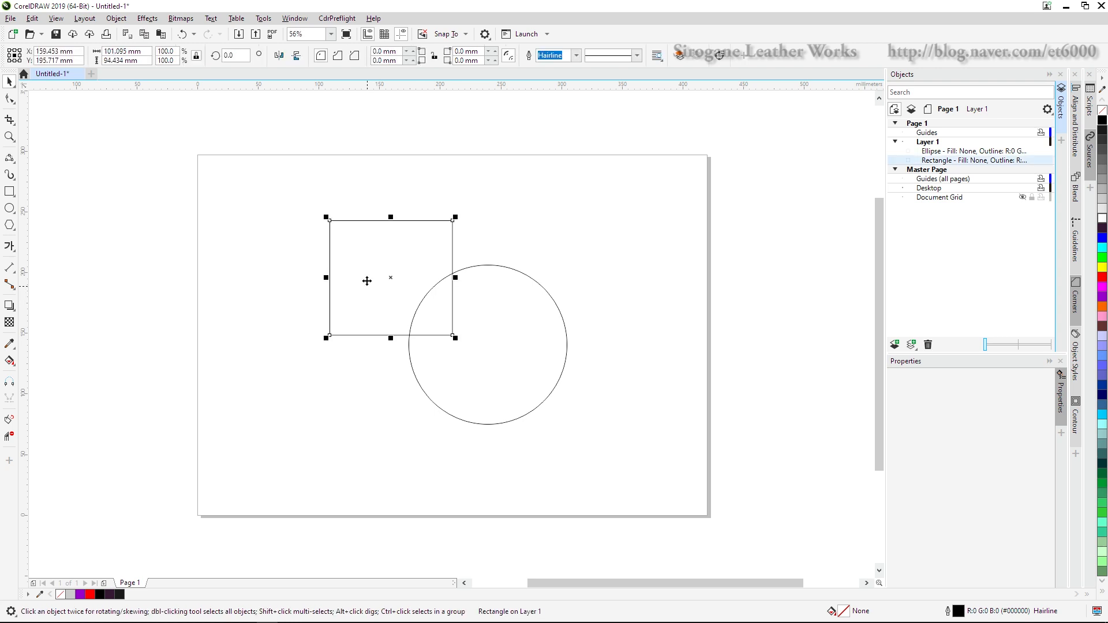
{"action": "left_click", "coordinate": [584, 259]}
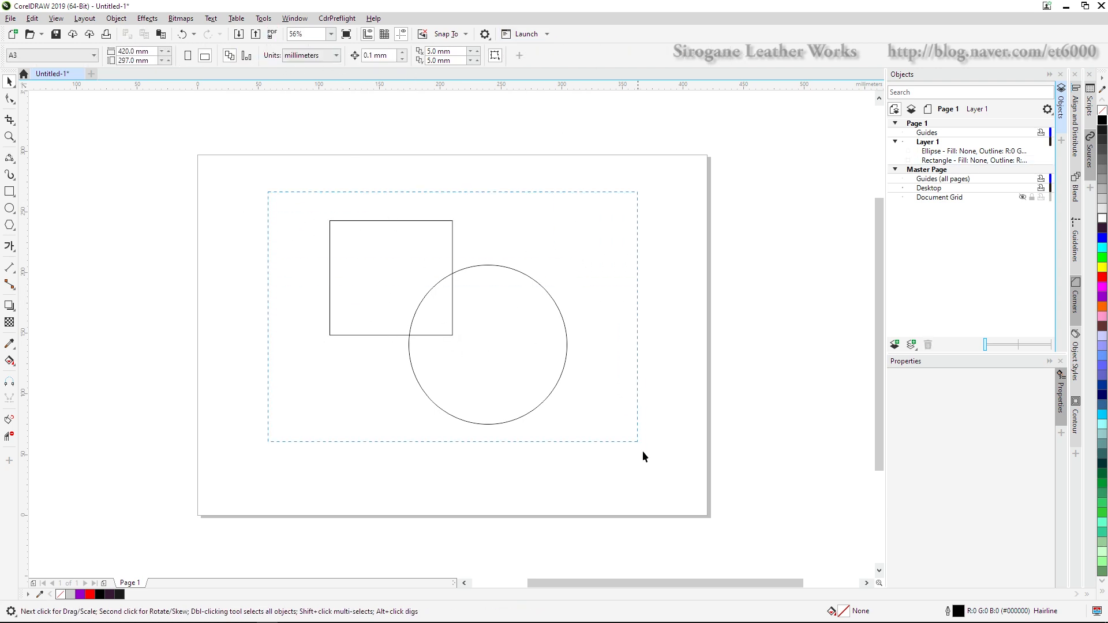
{"action": "left_click_drag", "start_coordinate": [642, 451], "coordinate": [677, 452]}
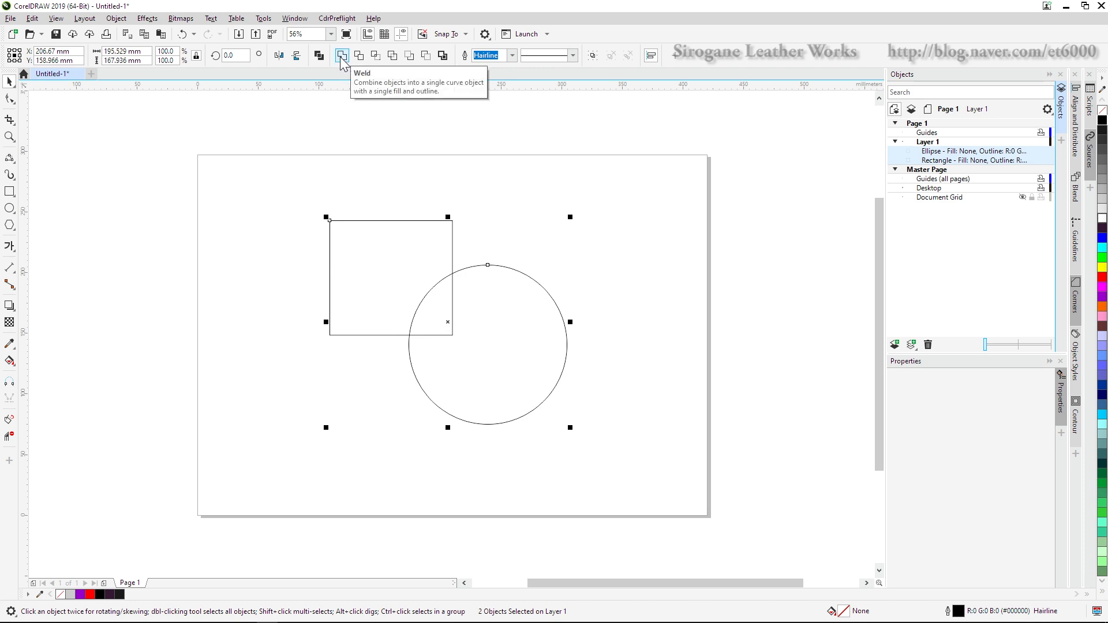
{"action": "left_click_drag", "start_coordinate": [646, 472], "coordinate": [303, 196]}
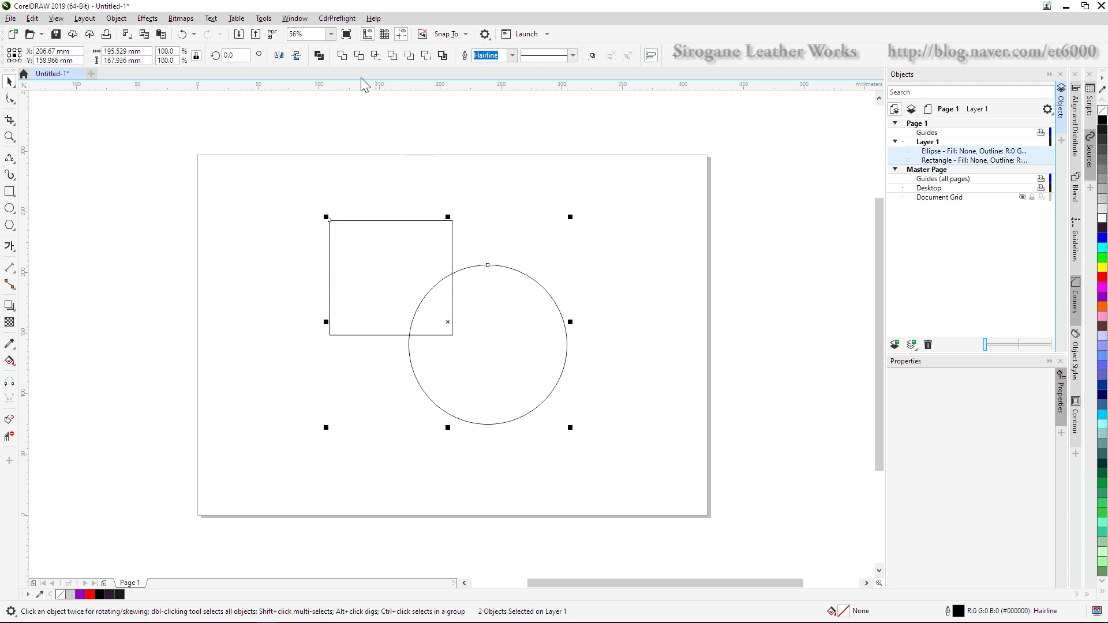
{"action": "left_click", "coordinate": [343, 56]}
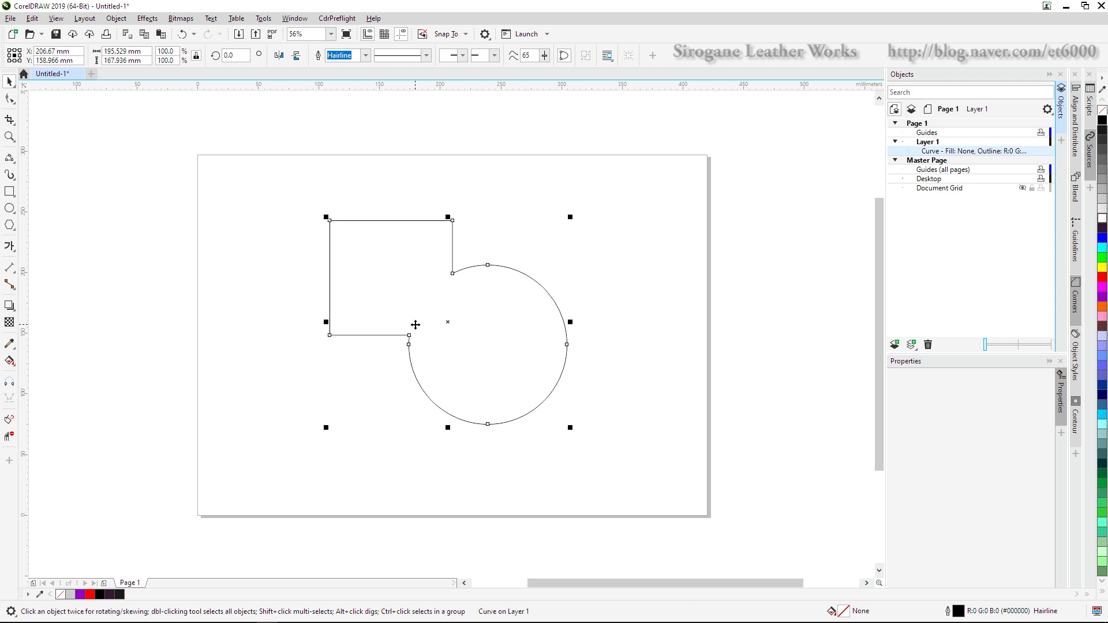
Step: Inspect the welded curve's nodes and fill the shape with black
{"action": "key", "text": "F10"}
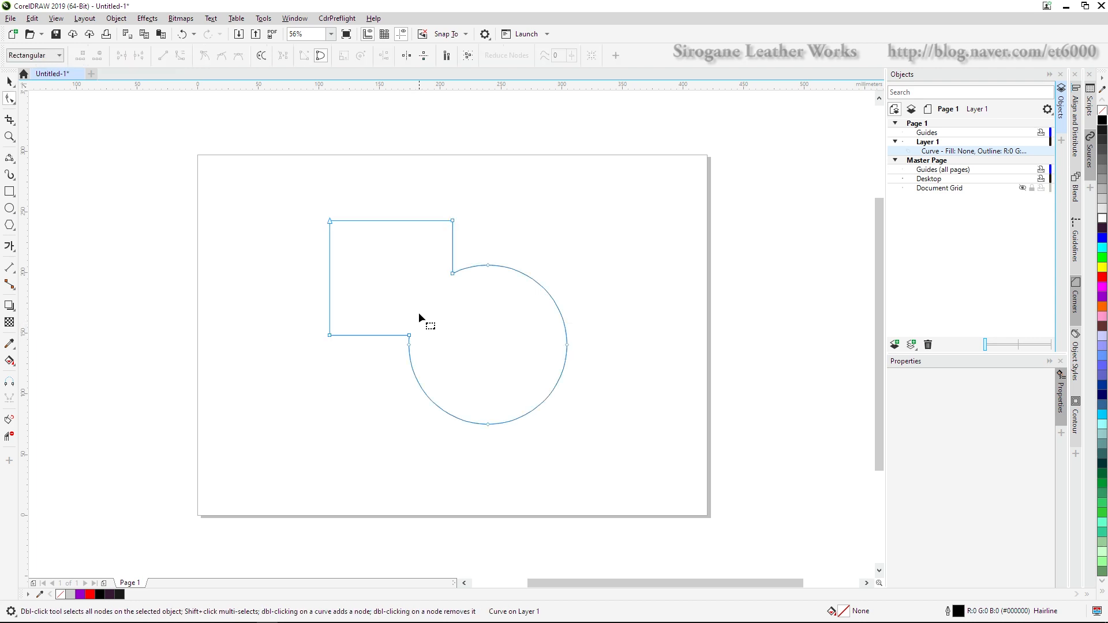
{"action": "key", "text": "space"}
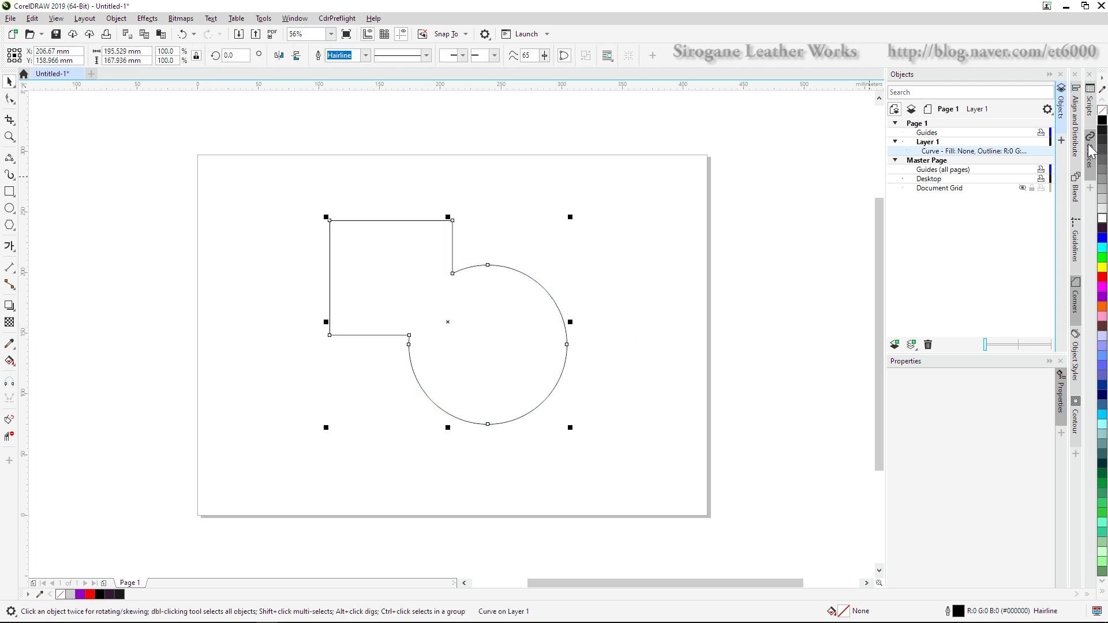
{"action": "left_click", "coordinate": [1103, 121]}
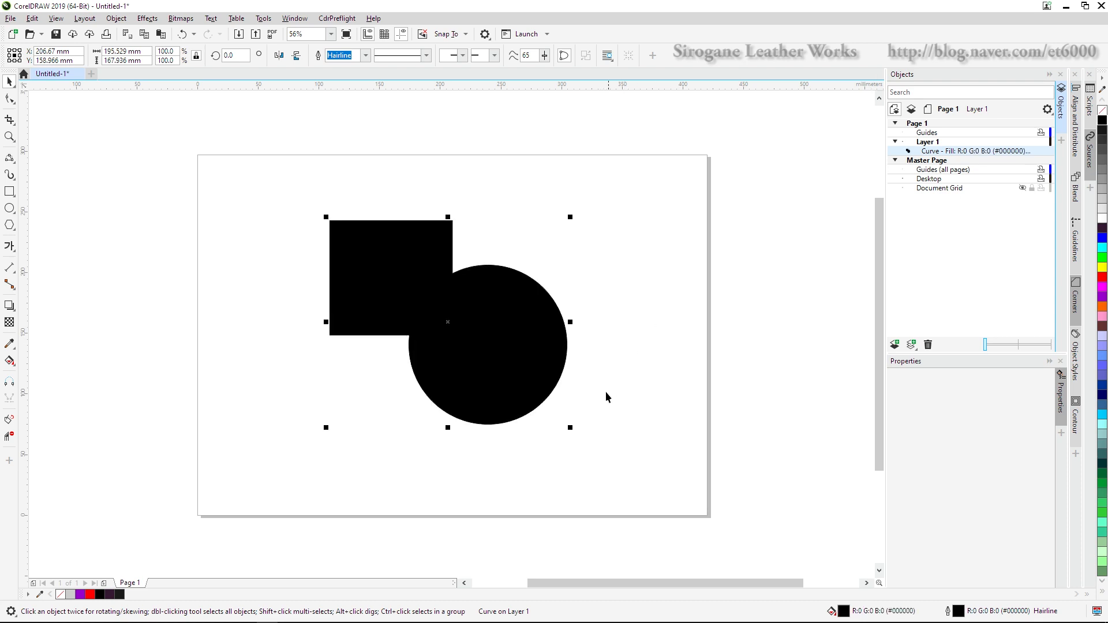
{"action": "left_click", "coordinate": [622, 313]}
{"action": "left_click", "coordinate": [477, 345]}
{"action": "key", "text": "F10"}
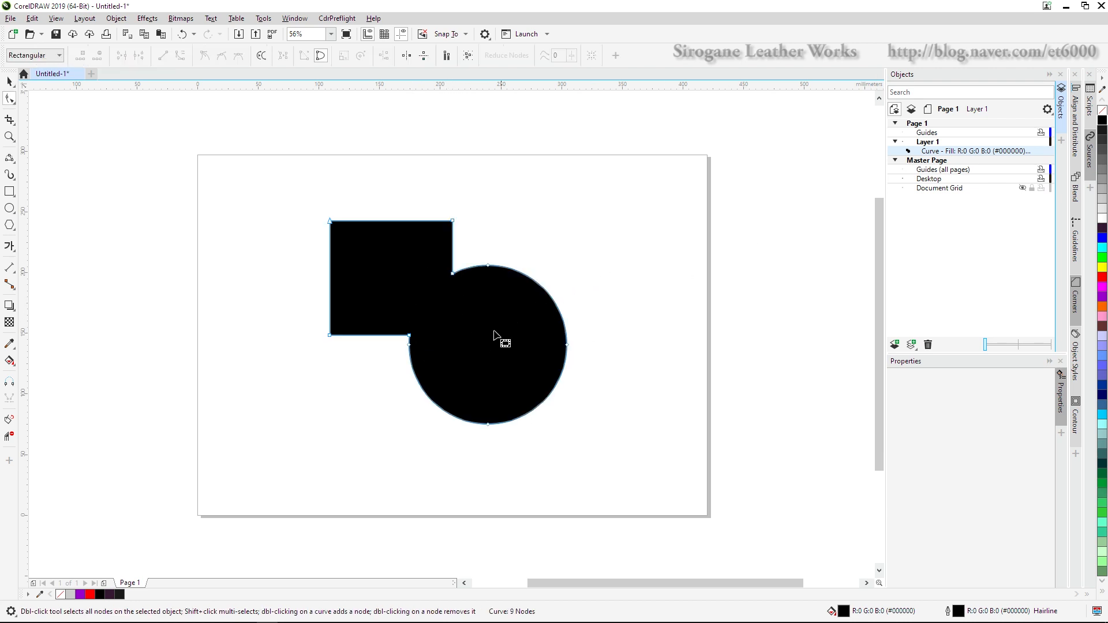
Step: Undo the black fill and the weld, and move the ellipse slightly lower while keeping it overlapping the rectangle's corner
{"action": "key", "text": "ctrl+z"}
{"action": "key", "text": "ctrl+z"}
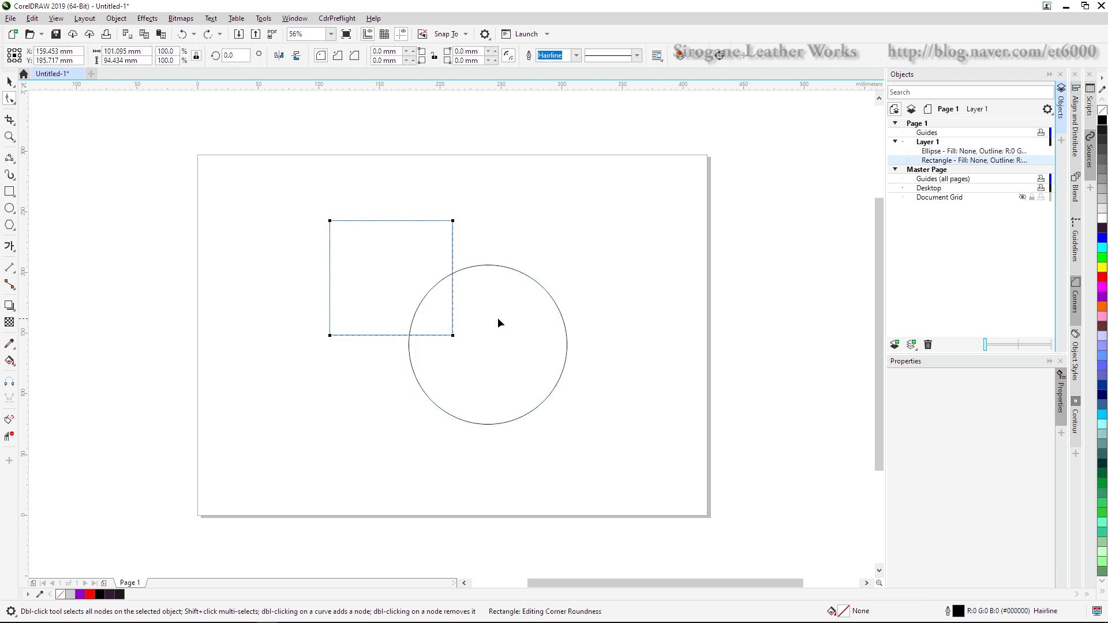
{"action": "left_click", "coordinate": [521, 325]}
{"action": "key", "text": "space"}
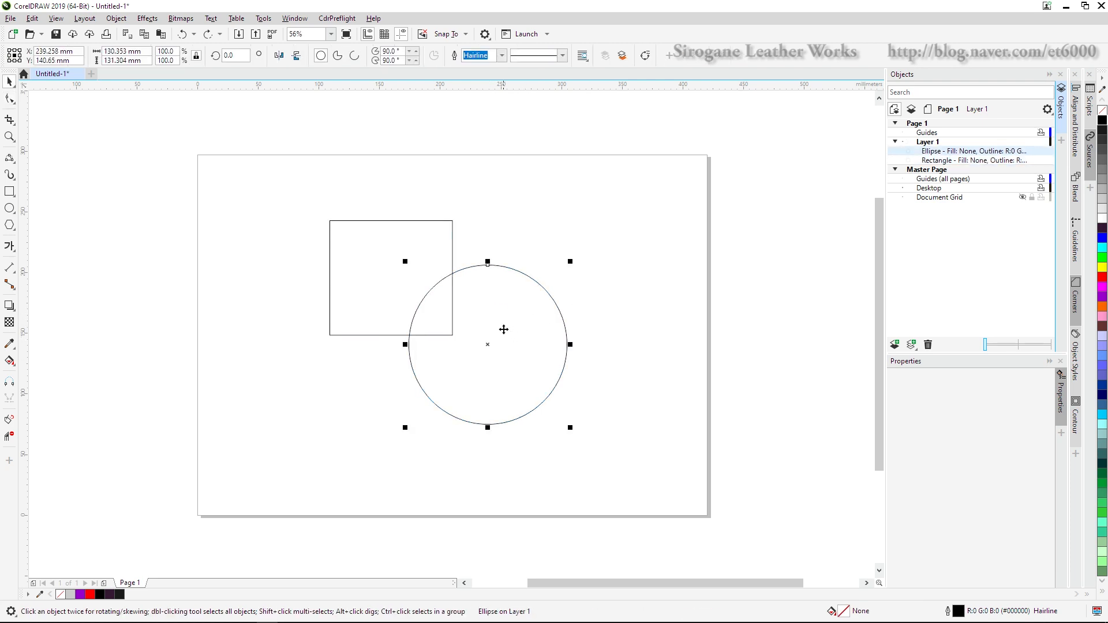
{"action": "left_click_drag", "start_coordinate": [505, 329], "coordinate": [514, 376]}
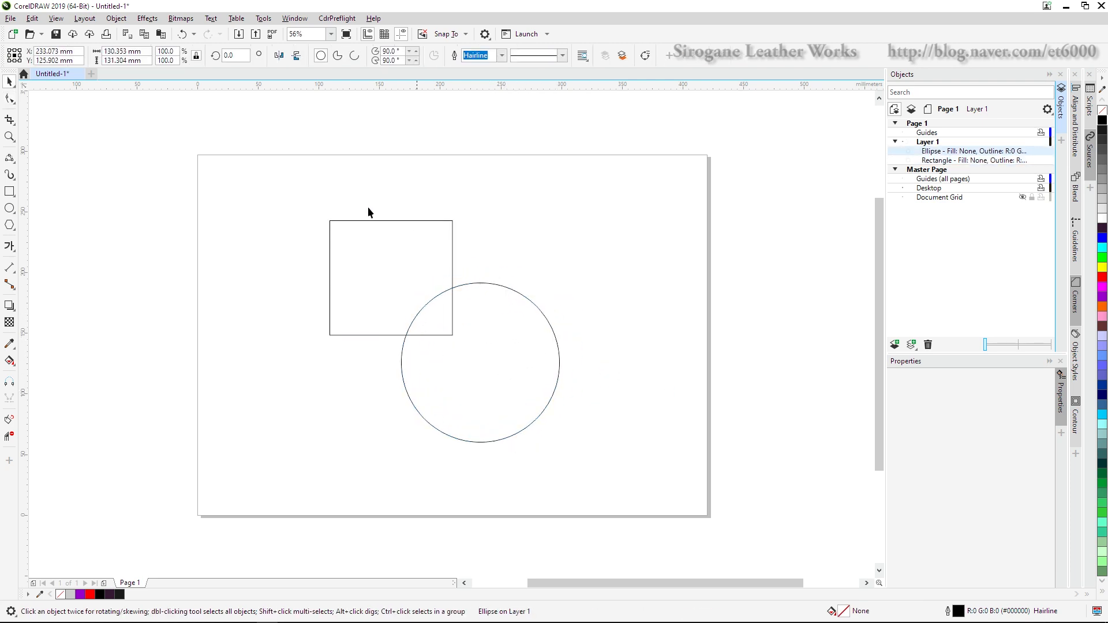
Step: Combine the rectangle and ellipse into one curve object and shift it slightly to the right
{"action": "left_click_drag", "start_coordinate": [285, 191], "coordinate": [590, 433]}
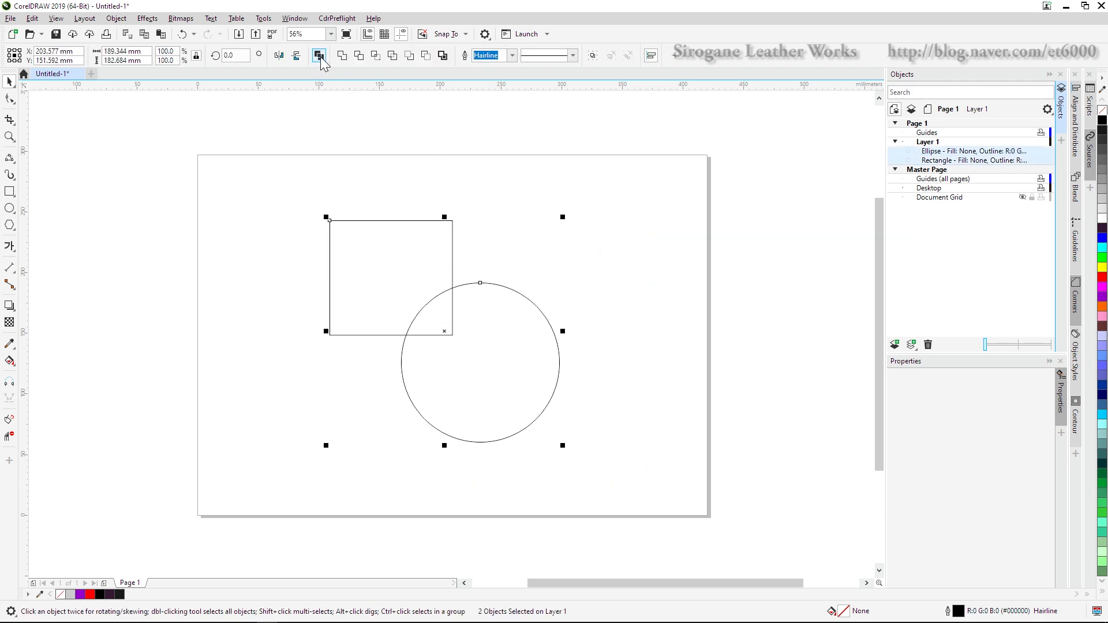
{"action": "left_click", "coordinate": [321, 57]}
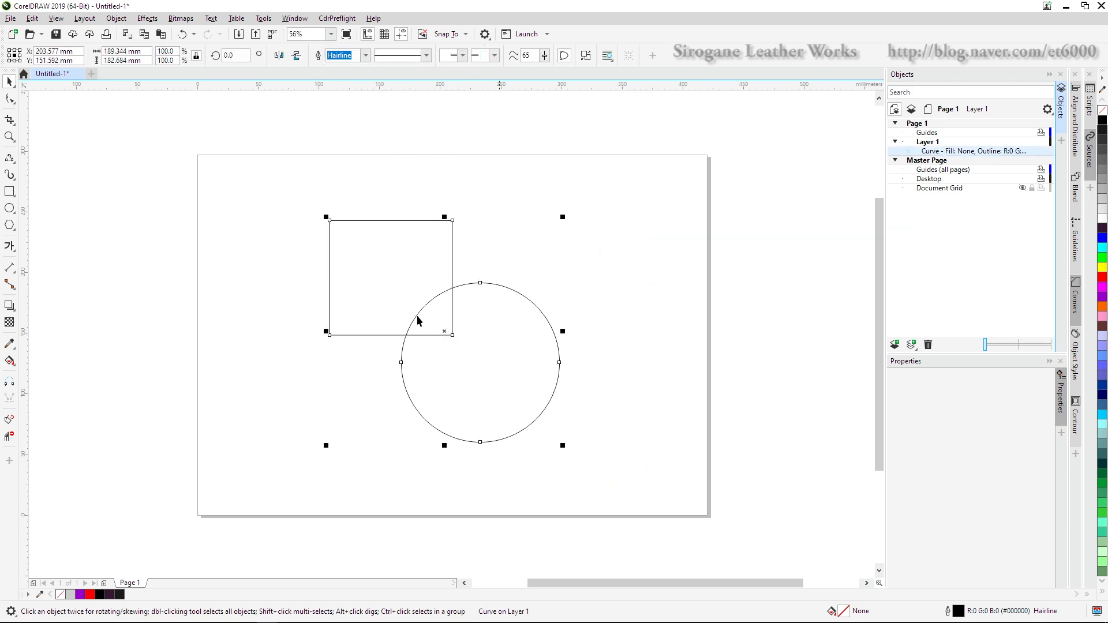
{"action": "left_click", "coordinate": [512, 215]}
{"action": "left_click", "coordinate": [490, 364]}
{"action": "left_click_drag", "start_coordinate": [490, 363], "coordinate": [510, 364]}
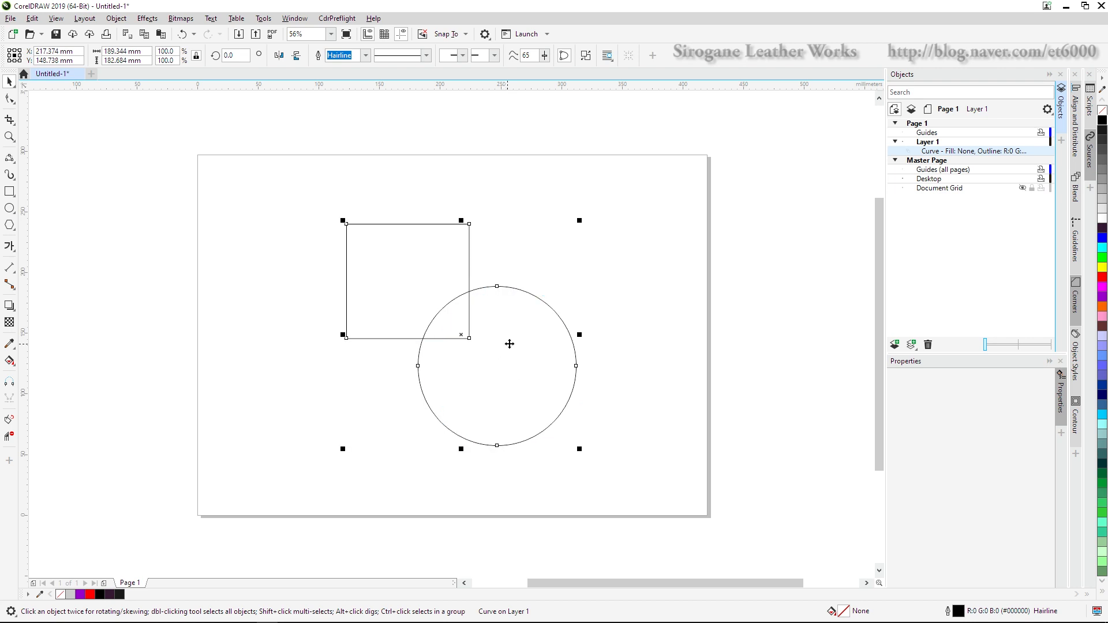
Step: Examine the combined curve's nodes at the ellipse's top and the rectangle's upper left corner, and undo the move and the combining
{"action": "key", "text": "F10"}
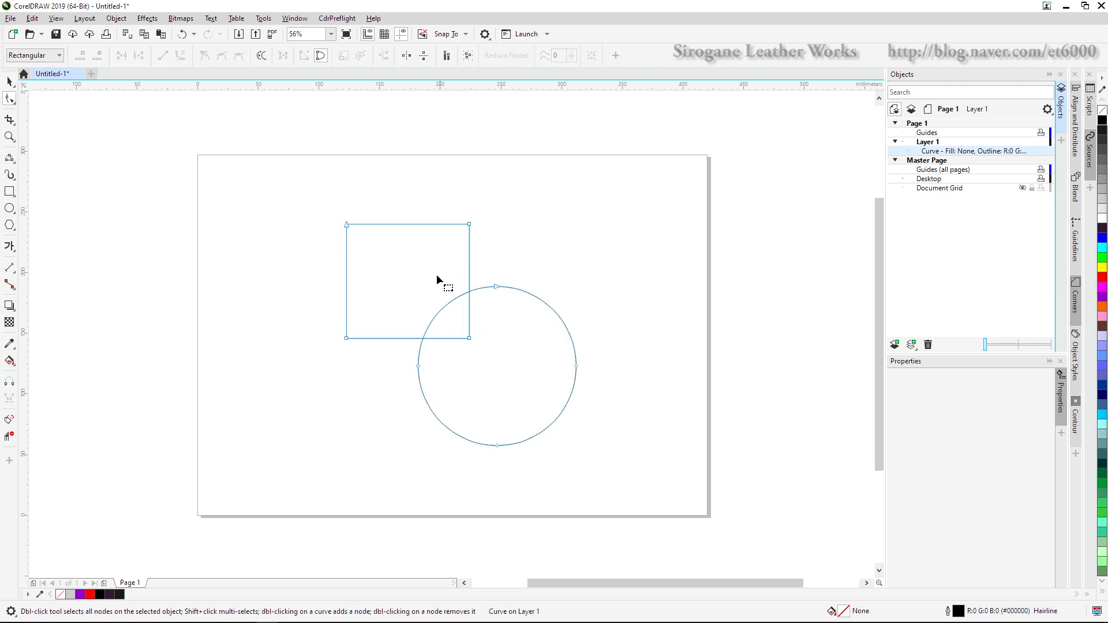
{"action": "left_click", "coordinate": [497, 285]}
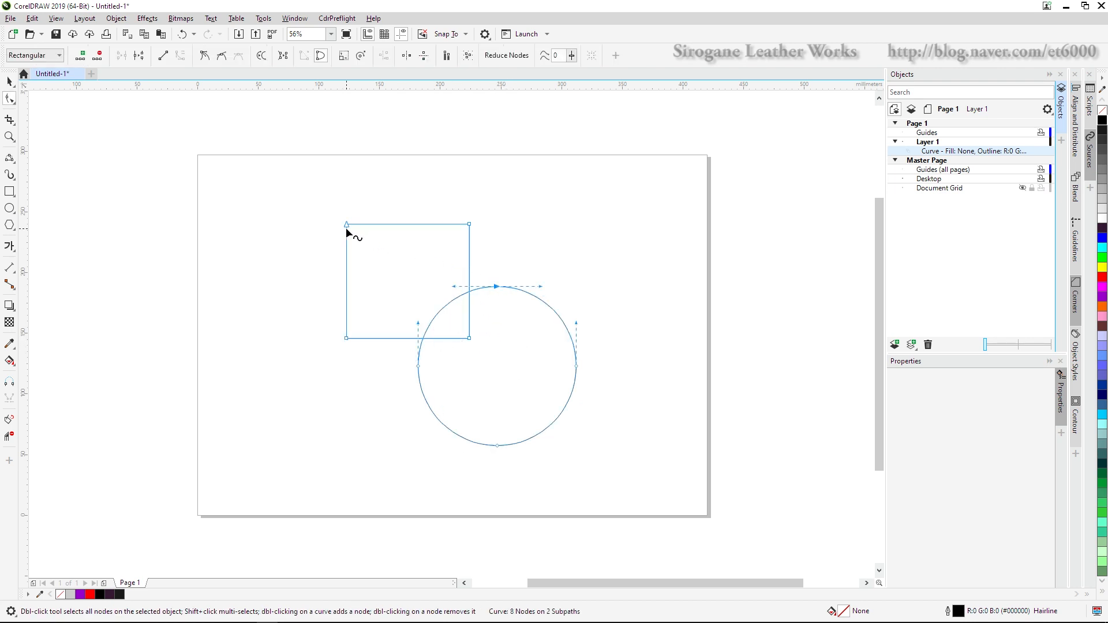
{"action": "left_click", "coordinate": [346, 224]}
{"action": "key", "text": "space"}
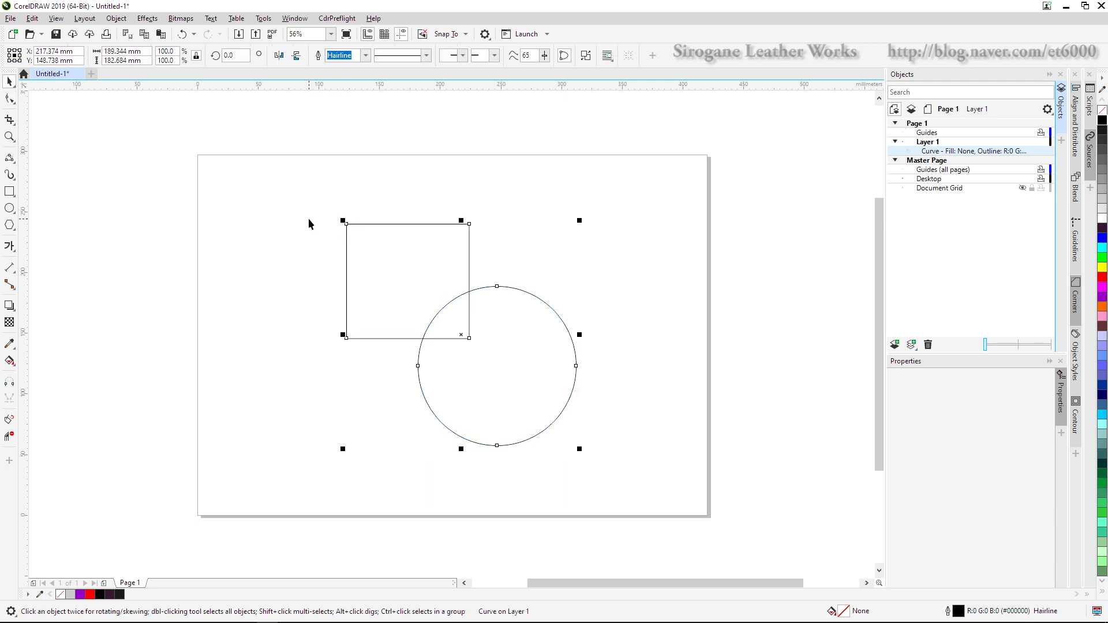
{"action": "key", "text": "ctrl+z"}
{"action": "key", "text": "ctrl+z"}
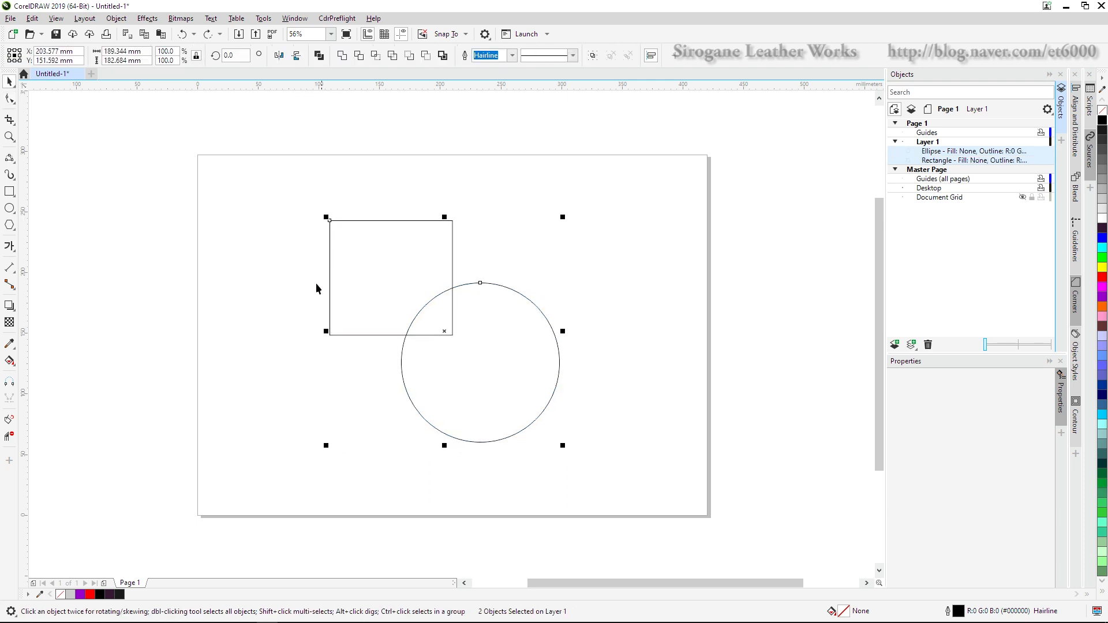
Step: Reposition the overlapping rectangle and ellipse and weld both shapes together
{"action": "left_click_drag", "start_coordinate": [512, 376], "coordinate": [521, 356]}
{"action": "left_click", "coordinate": [570, 301]}
{"action": "left_click", "coordinate": [531, 368]}
{"action": "left_click_drag", "start_coordinate": [310, 209], "coordinate": [629, 465]}
{"action": "left_click", "coordinate": [345, 56]}
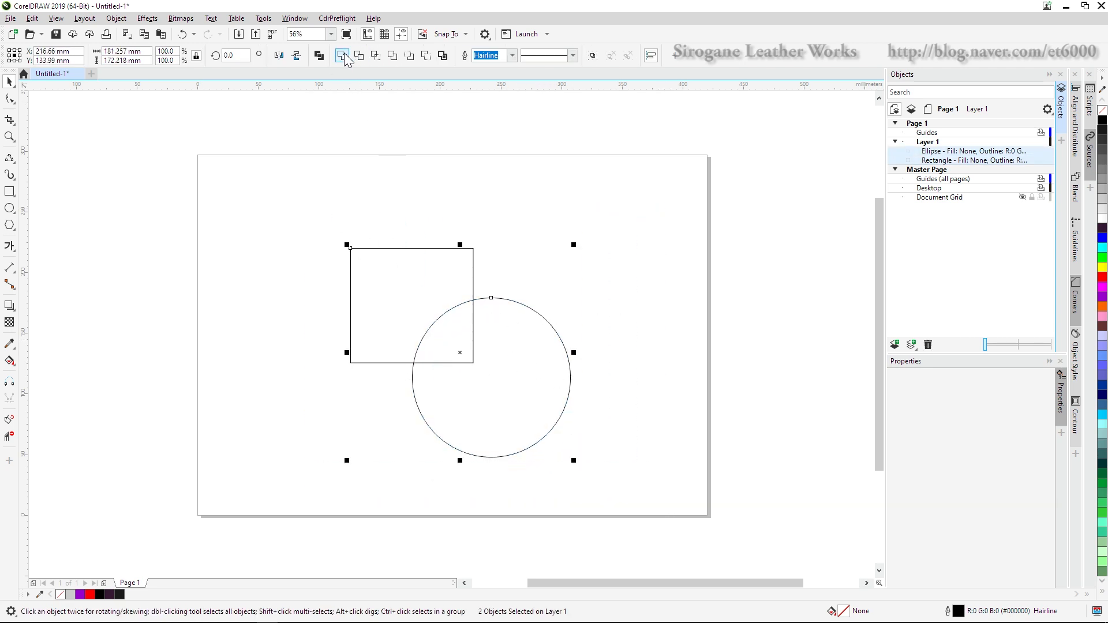
{"action": "left_click", "coordinate": [547, 231]}
{"action": "left_click", "coordinate": [493, 396]}
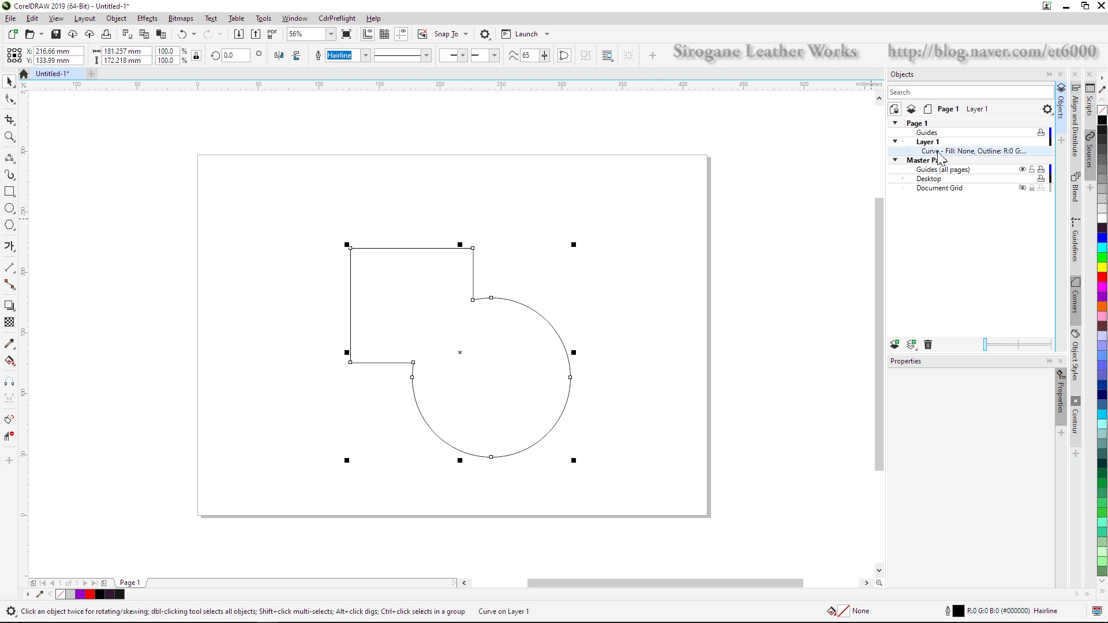
Step: Inspect the nodes along the welded outline and undo the weld
{"action": "key", "text": "F10"}
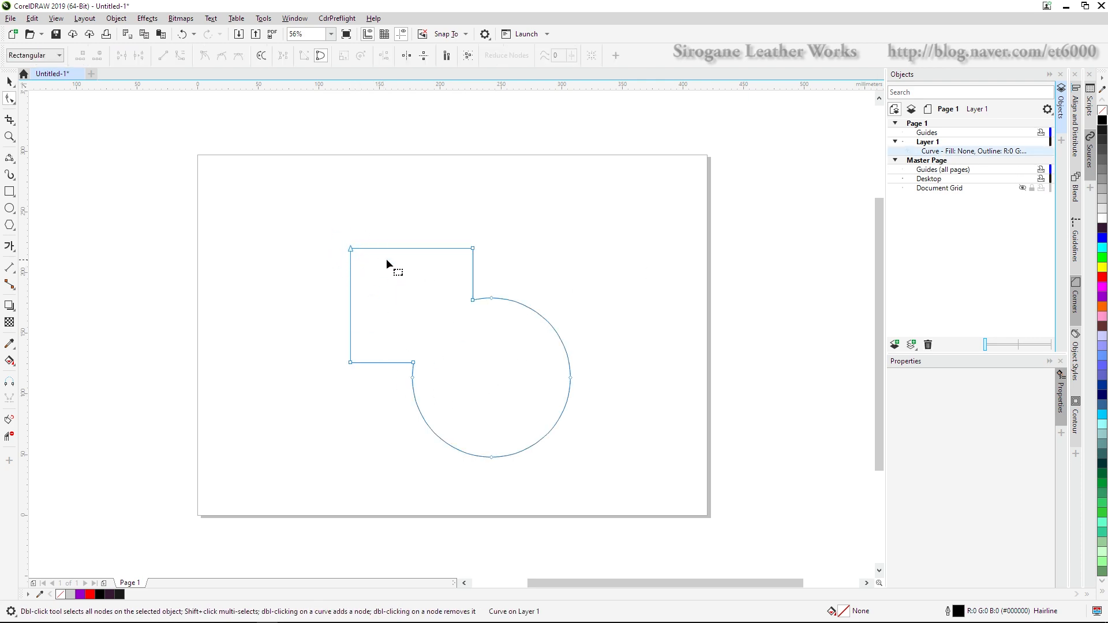
{"action": "key", "text": "space"}
{"action": "left_click", "coordinate": [580, 272]}
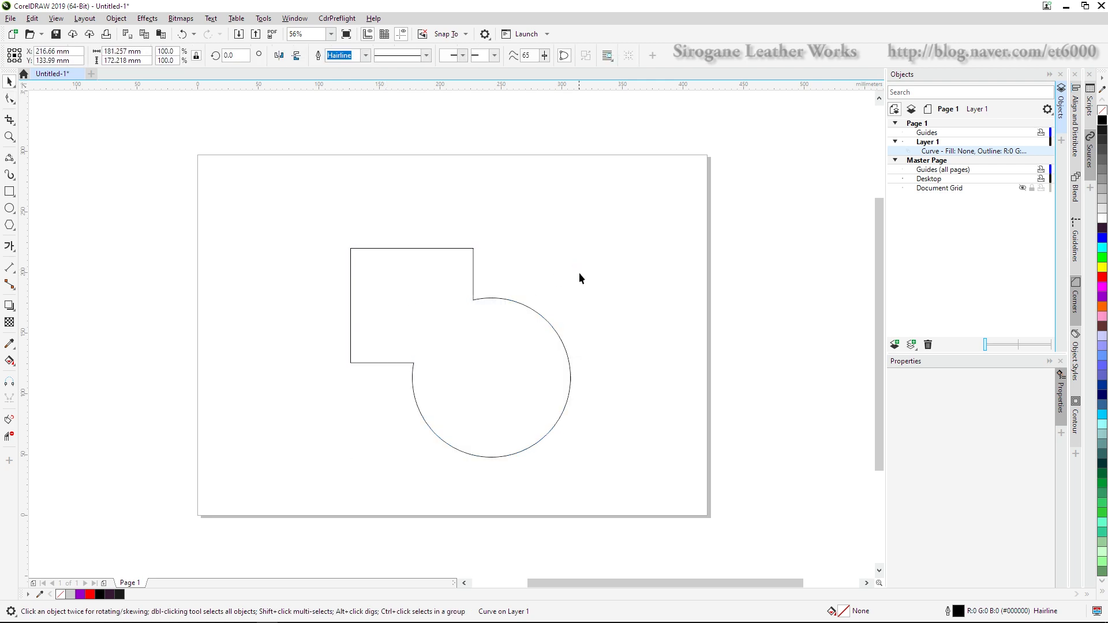
{"action": "key", "text": "ctrl+z"}
Step: Move the ellipse slightly further over the rectangle and select both shapes as candidates for the Trim operation
{"action": "left_click", "coordinate": [527, 398]}
{"action": "mouse_move", "coordinate": [527, 398]}
{"action": "left_mouse_down"}
{"action": "mouse_move", "coordinate": [544, 391]}
{"action": "mouse_move", "coordinate": [520, 389]}
{"action": "left_mouse_up"}
{"action": "left_click_drag", "start_coordinate": [303, 213], "coordinate": [477, 311]}
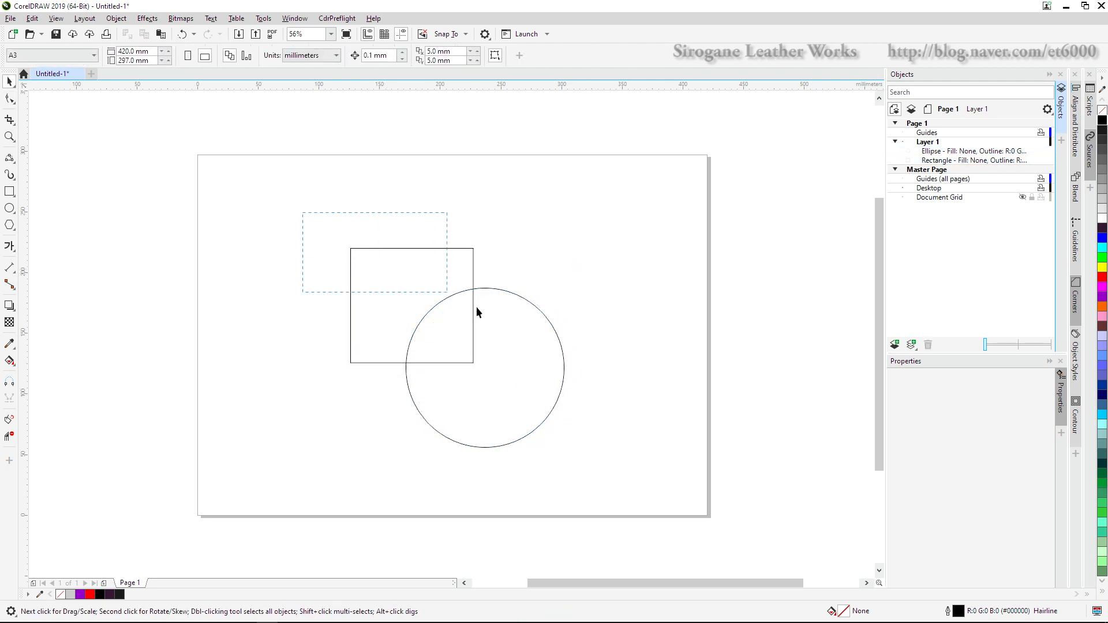
{"action": "left_click_drag", "start_coordinate": [616, 465], "coordinate": [613, 459]}
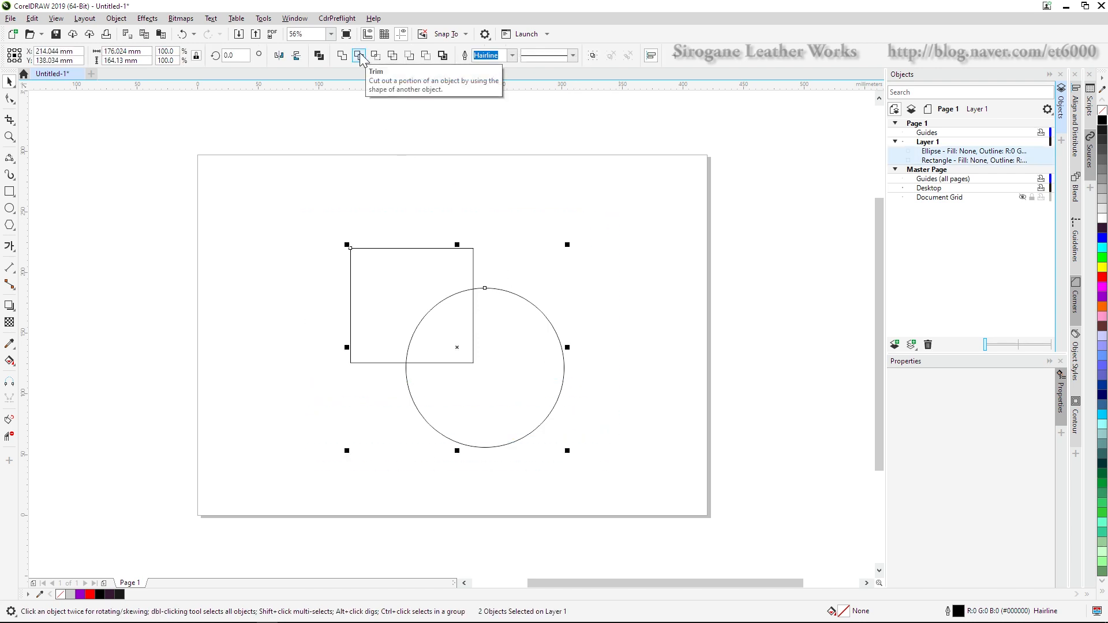
{"action": "left_click", "coordinate": [655, 306]}
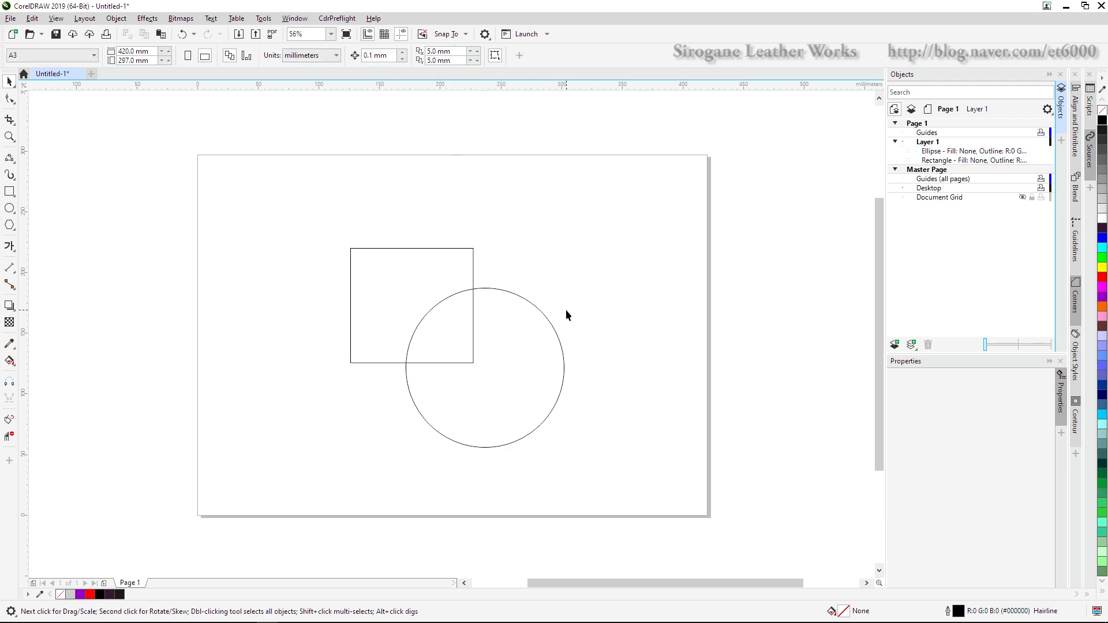
Step: Move the ellipse up and to the right and the rectangle up and to the left so they overlap only slightly
{"action": "left_click", "coordinate": [531, 369]}
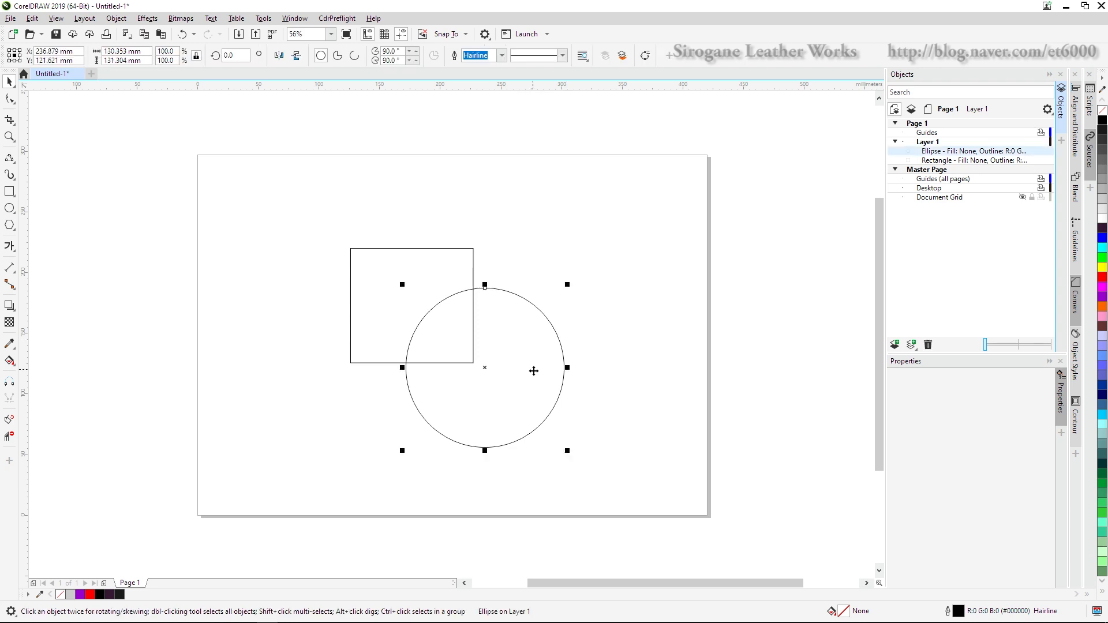
{"action": "left_click_drag", "start_coordinate": [535, 370], "coordinate": [560, 354]}
{"action": "left_click", "coordinate": [385, 293]}
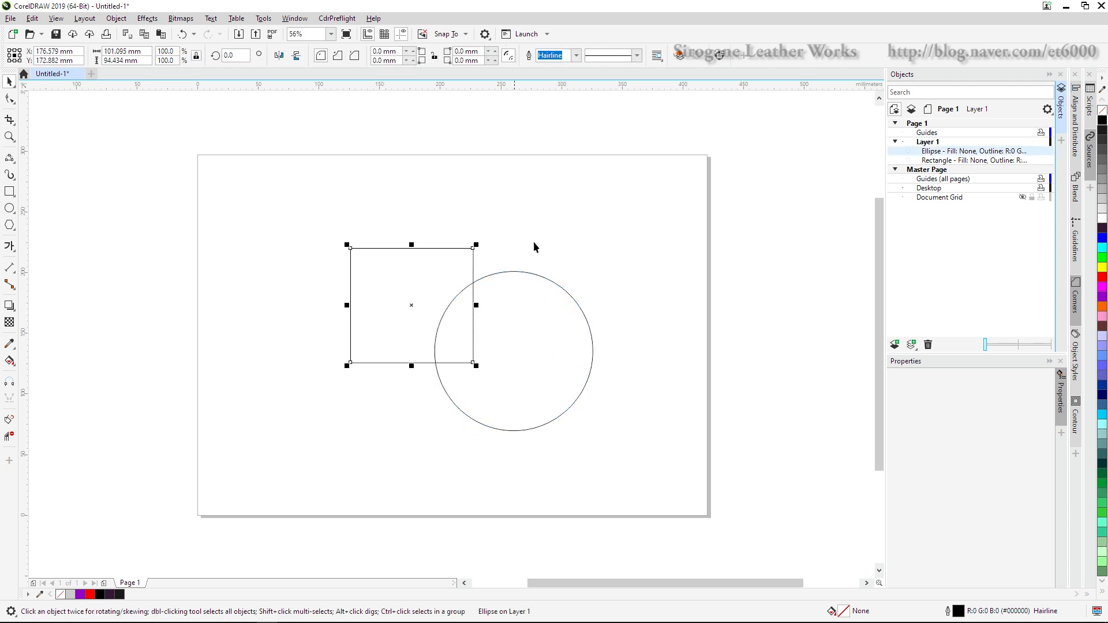
{"action": "left_click_drag", "start_coordinate": [390, 266], "coordinate": [375, 256]}
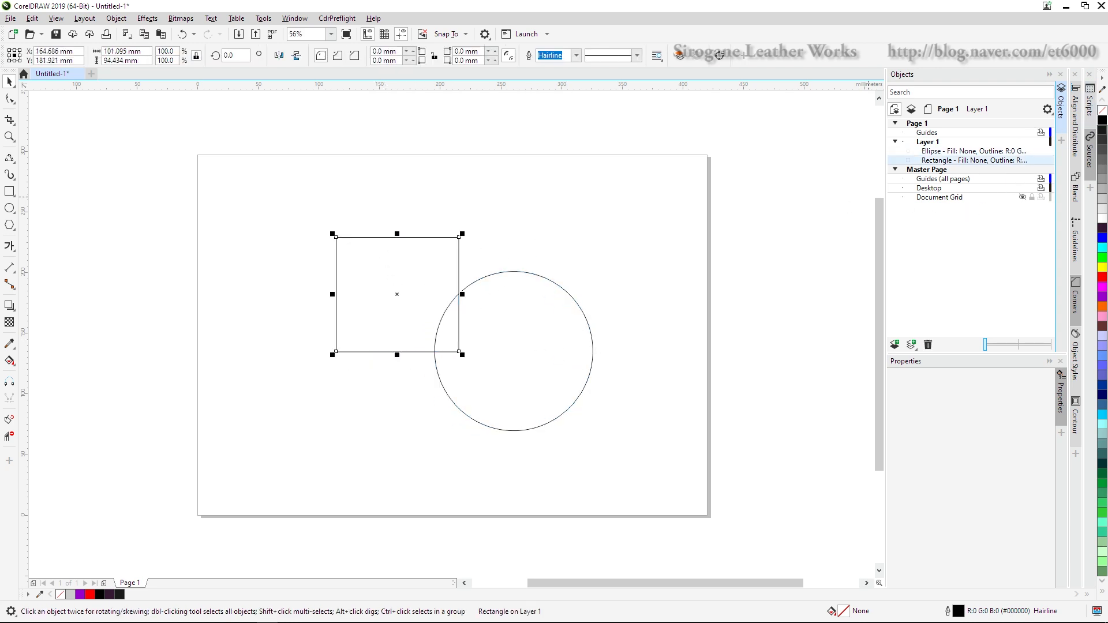
Step: Fill the rectangle with black and the ellipse with red
{"action": "left_click", "coordinate": [1103, 122]}
{"action": "left_click", "coordinate": [582, 339]}
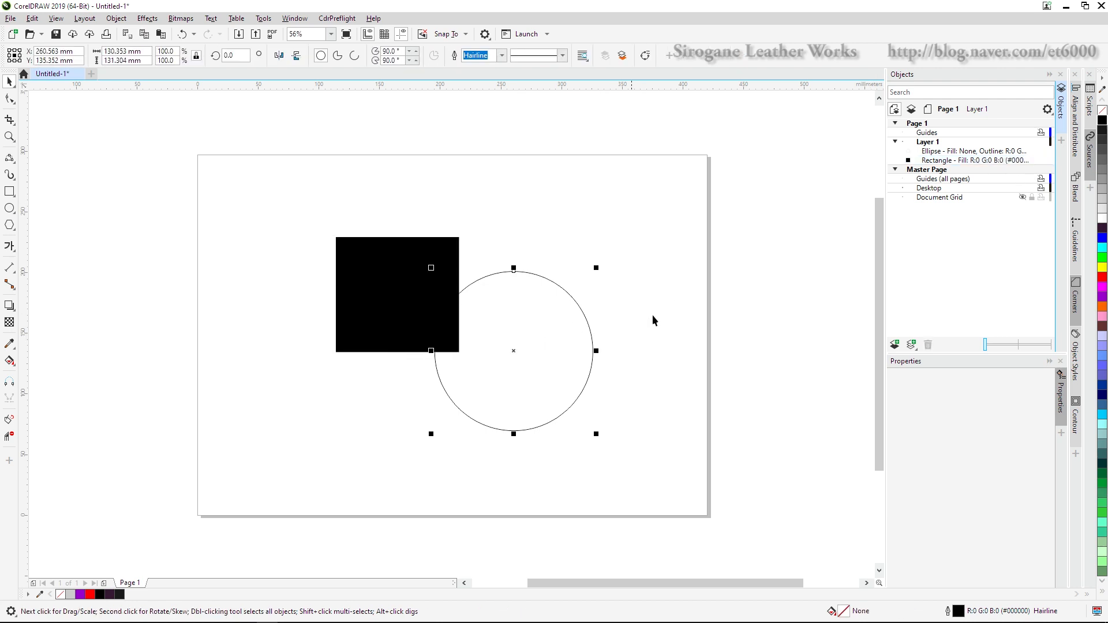
{"action": "left_click", "coordinate": [1102, 278]}
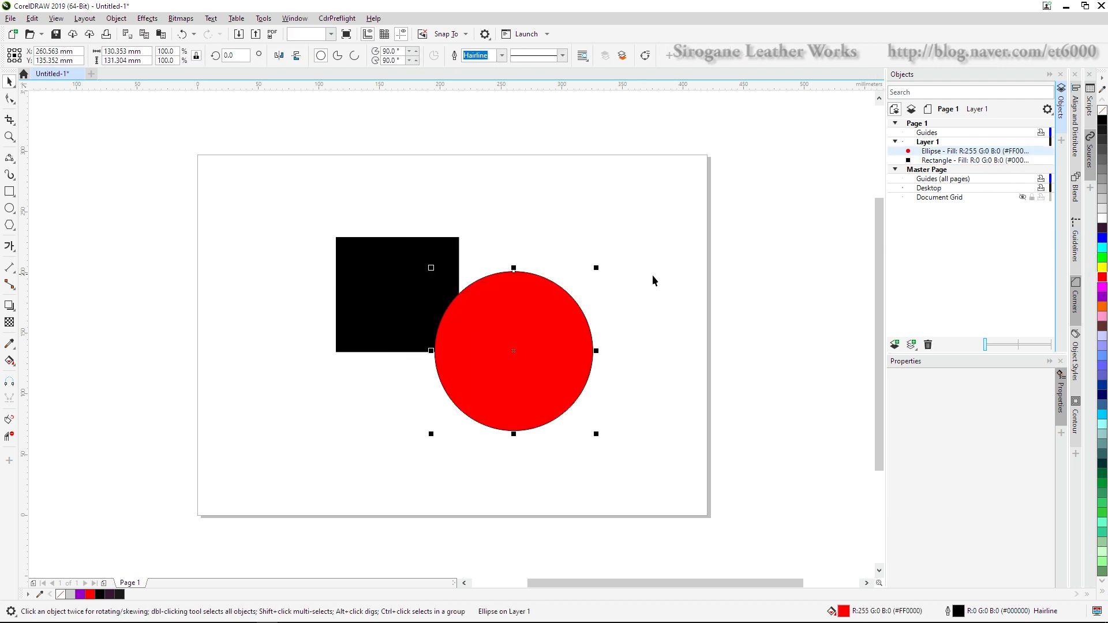
Step: Draw a hexagon about 101 × 99 mm, fill it with yellow and move it to overlap both the rectangle and the ellipse
{"action": "left_click", "coordinate": [334, 393]}
{"action": "left_click", "coordinate": [9, 225]}
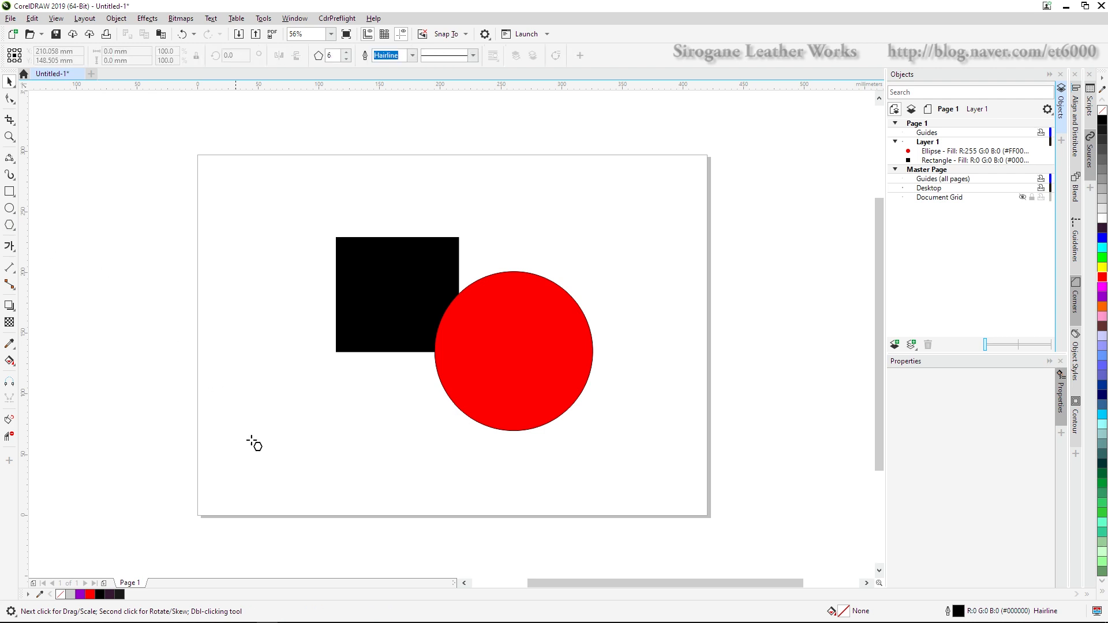
{"action": "left_click_drag", "start_coordinate": [365, 461], "coordinate": [499, 337]}
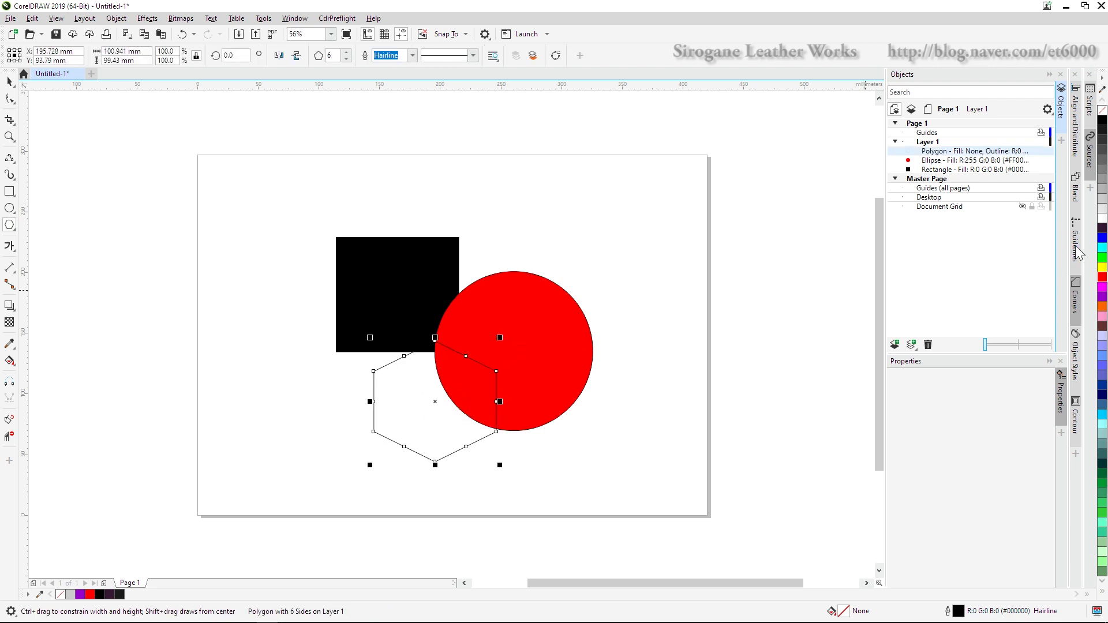
{"action": "left_click", "coordinate": [1102, 267]}
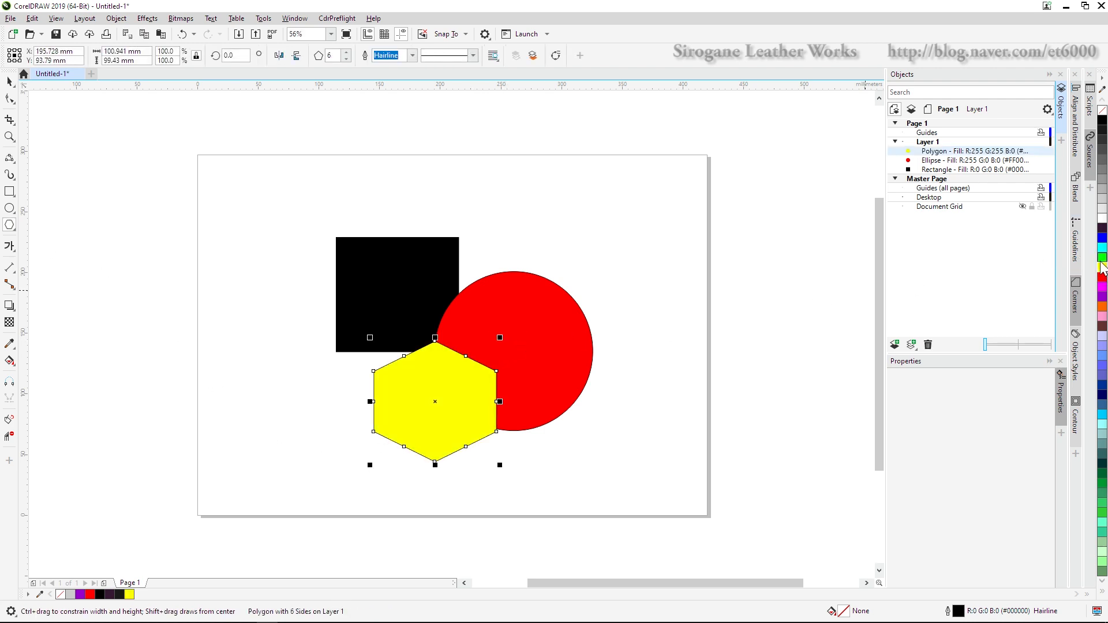
{"action": "left_click", "coordinate": [9, 81]}
{"action": "left_click_drag", "start_coordinate": [386, 392], "coordinate": [359, 378]}
Step: Duplicate the three shapes, move the copy to the right of the originals and scale it down to about 173 × 142 mm
{"action": "left_click_drag", "start_coordinate": [279, 205], "coordinate": [633, 433]}
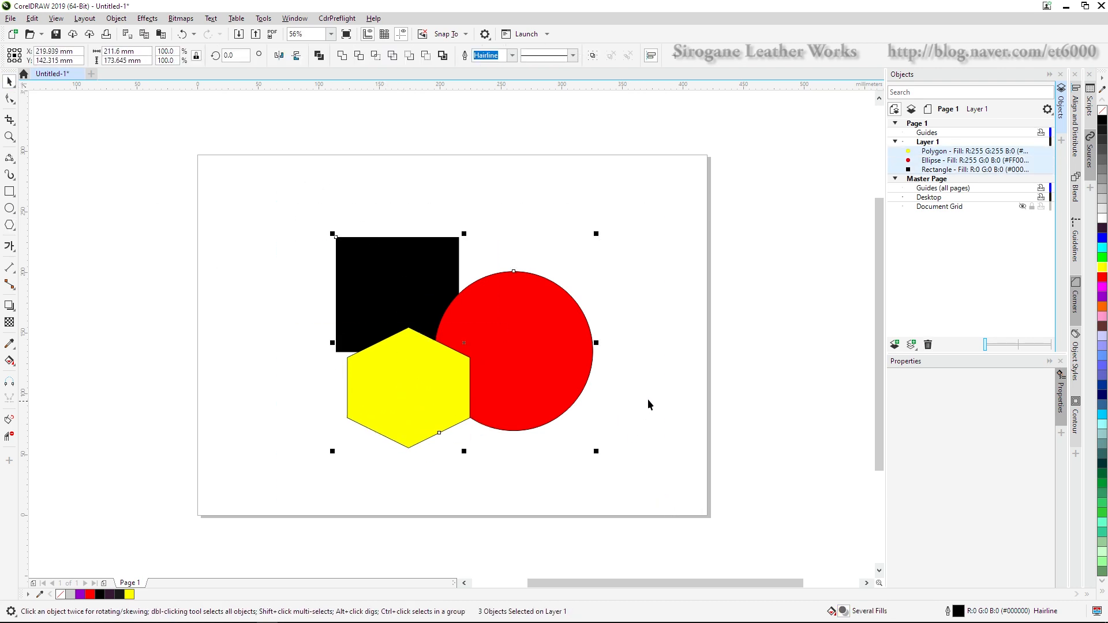
{"action": "key", "text": "ctrl+d"}
{"action": "left_click_drag", "start_coordinate": [476, 343], "coordinate": [647, 338]}
{"action": "left_click_drag", "start_coordinate": [510, 221], "coordinate": [559, 261]}
Step: Scale the original three shapes down to about 159 × 131 mm and arrange both sets side by side on the page
{"action": "left_click_drag", "start_coordinate": [292, 204], "coordinate": [508, 410]}
{"action": "left_click_drag", "start_coordinate": [331, 234], "coordinate": [397, 287]}
{"action": "left_click_drag", "start_coordinate": [469, 358], "coordinate": [321, 292]}
{"action": "left_click_drag", "start_coordinate": [525, 232], "coordinate": [826, 462]}
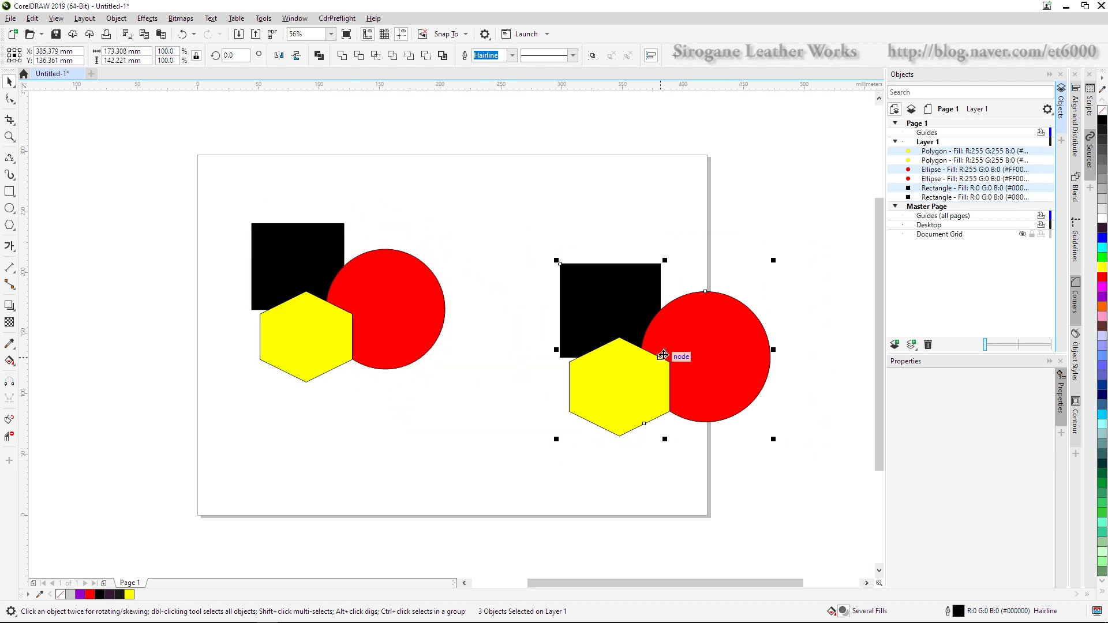
{"action": "left_click_drag", "start_coordinate": [666, 353], "coordinate": [593, 297]}
{"action": "left_click", "coordinate": [585, 443]}
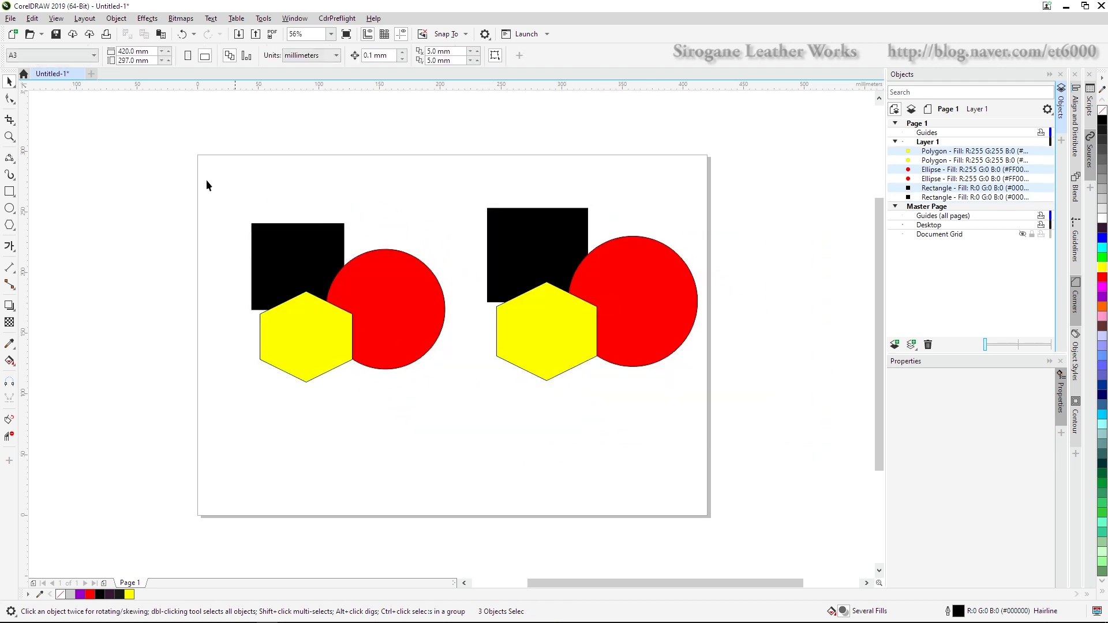
Step: Trim the left set's rectangle with its ellipse and hexagon, and pull the rectangle and hexagon away to compare the cuts
{"action": "left_click_drag", "start_coordinate": [206, 180], "coordinate": [461, 395]}
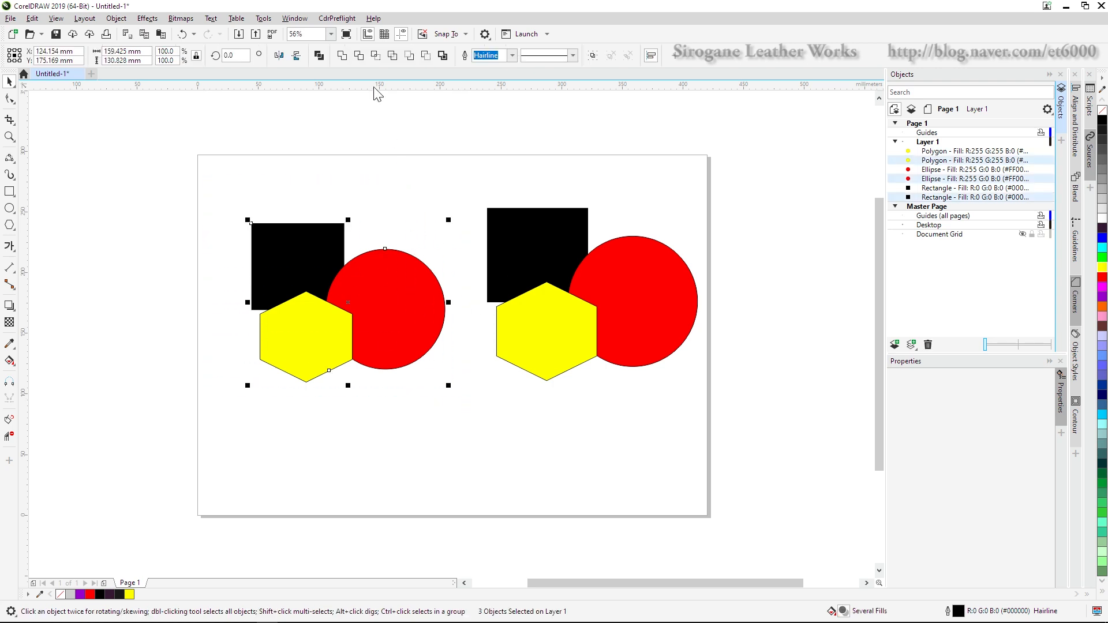
{"action": "left_click", "coordinate": [356, 186]}
{"action": "left_click_drag", "start_coordinate": [225, 186], "coordinate": [459, 424]}
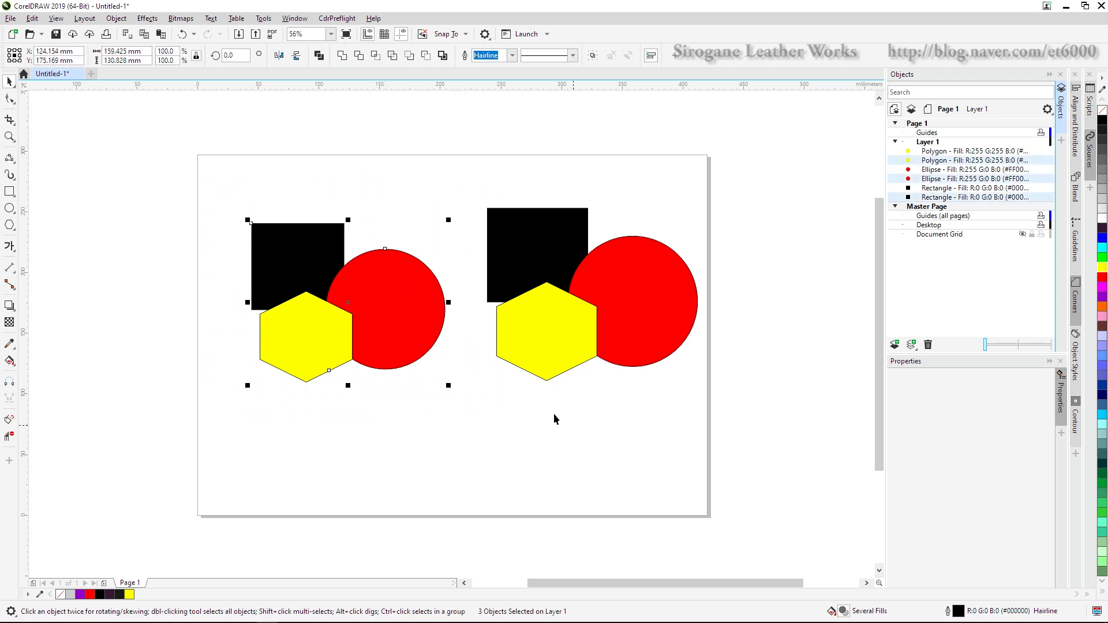
{"action": "left_click", "coordinate": [363, 55]}
{"action": "left_click", "coordinate": [396, 195]}
{"action": "left_click", "coordinate": [307, 247]}
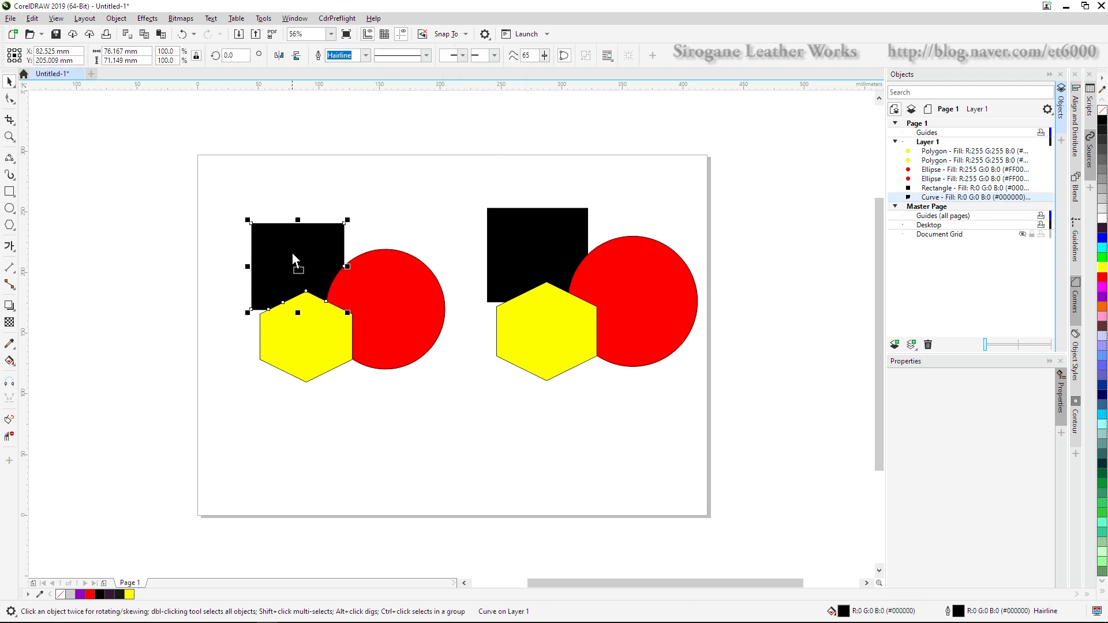
{"action": "left_click_drag", "start_coordinate": [292, 252], "coordinate": [282, 217]}
{"action": "left_click_drag", "start_coordinate": [295, 354], "coordinate": [328, 368]}
{"action": "left_click", "coordinate": [393, 331]}
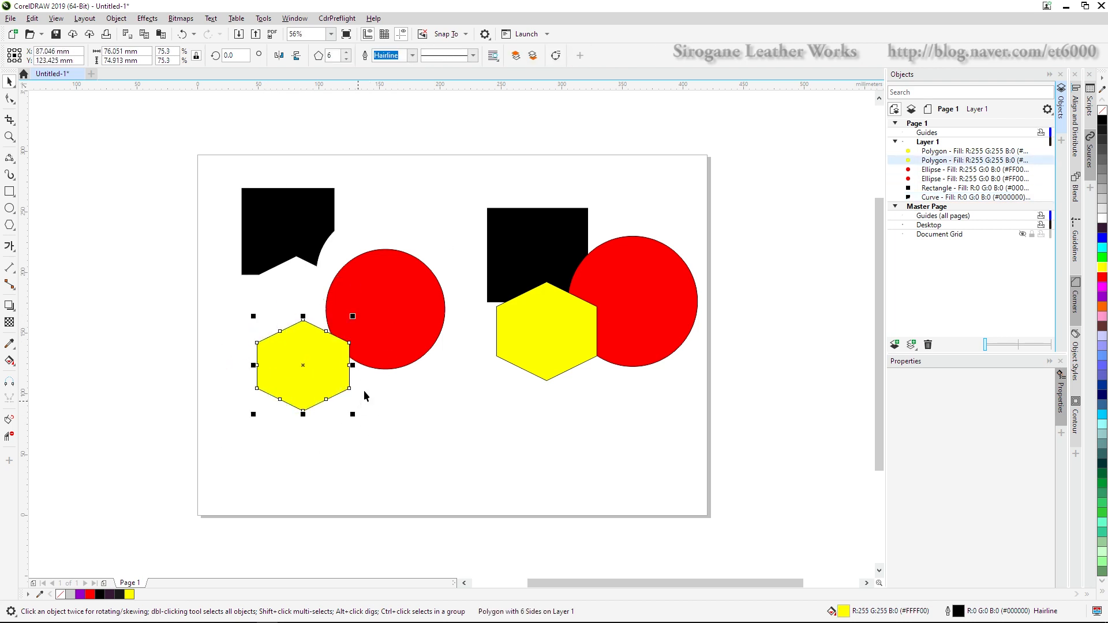
Step: Undo the moves and the Trim on the left set, test-move its rectangle and undo that move
{"action": "key", "text": "ctrl+z"}
{"action": "key", "text": "ctrl+z"}
{"action": "key", "text": "ctrl+z"}
{"action": "key", "text": "ctrl+z"}
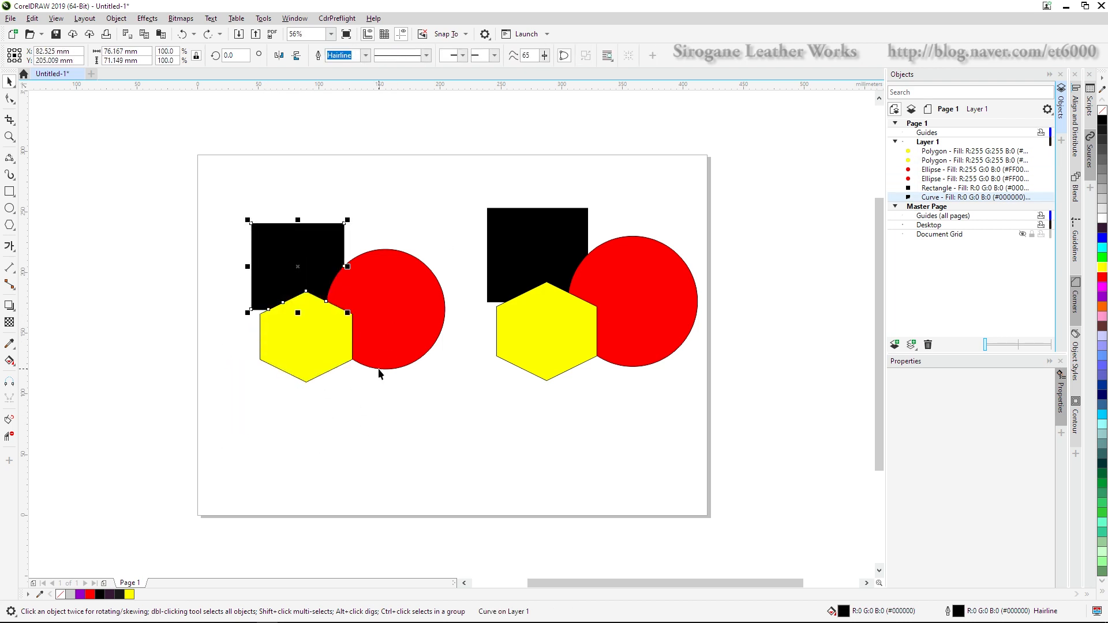
{"action": "left_click", "coordinate": [388, 413]}
{"action": "left_click", "coordinate": [293, 260]}
{"action": "left_click_drag", "start_coordinate": [292, 258], "coordinate": [266, 224]}
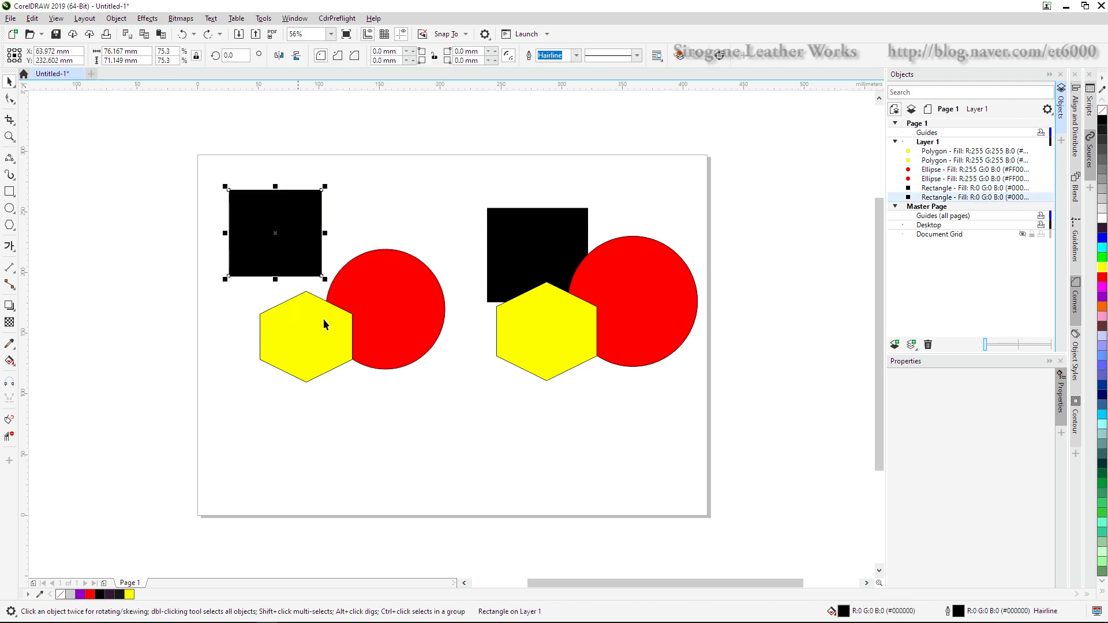
{"action": "key", "text": "ctrl+z"}
Step: Trim the left set's rectangle with its ellipse and hexagon again and shift the trimmed rectangle slightly up and left
{"action": "left_click", "coordinate": [473, 188]}
{"action": "left_click_drag", "start_coordinate": [472, 188], "coordinate": [736, 412]}
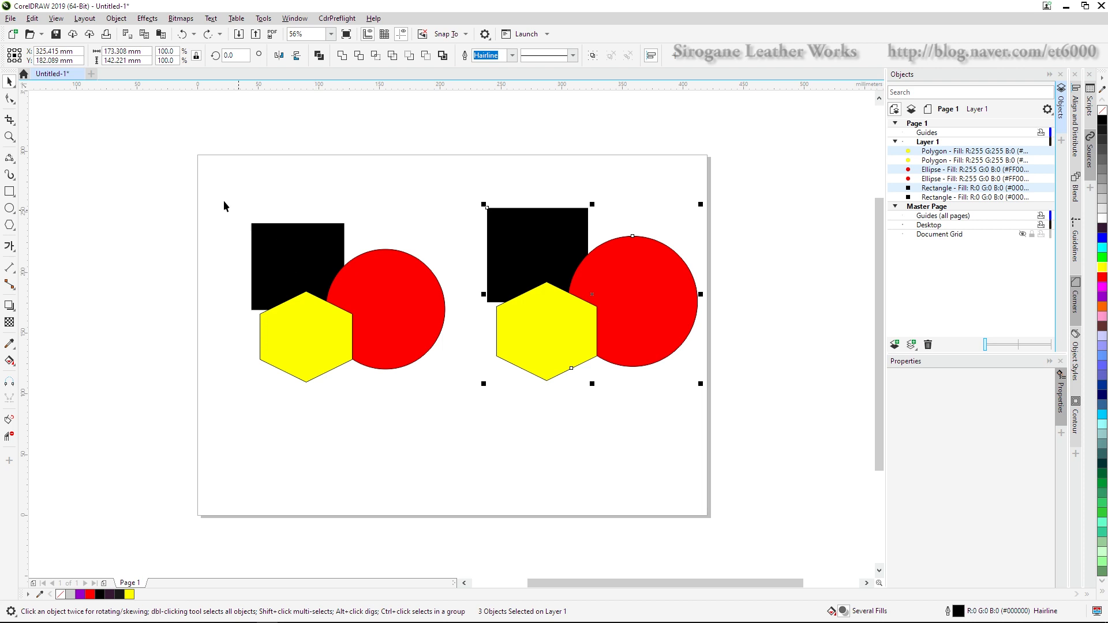
{"action": "left_click_drag", "start_coordinate": [225, 206], "coordinate": [461, 383]}
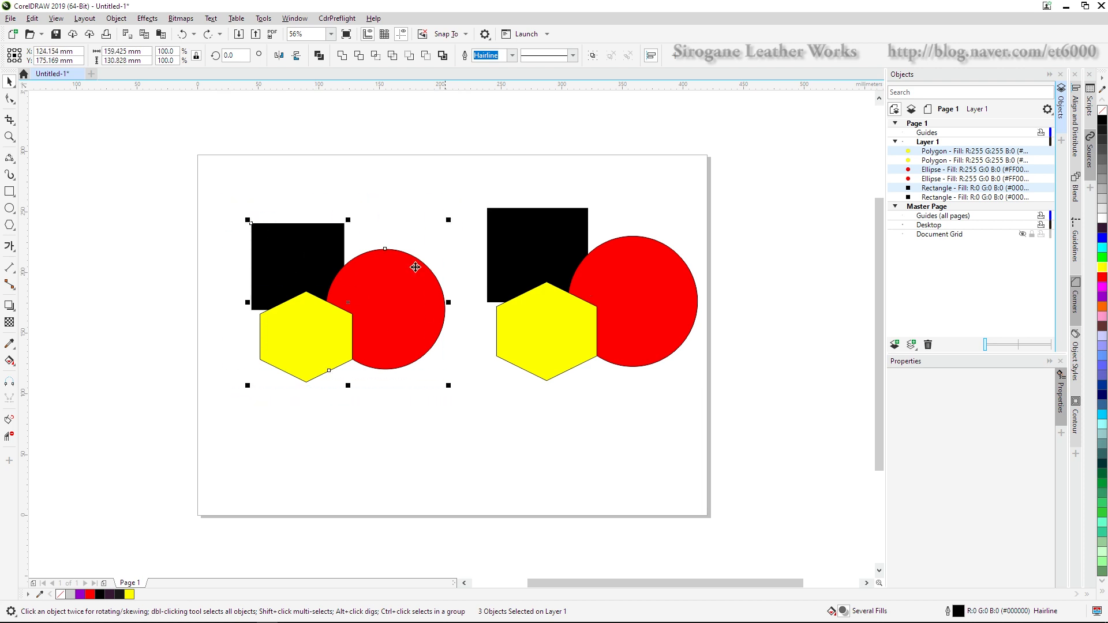
{"action": "left_click", "coordinate": [359, 56]}
{"action": "left_click_drag", "start_coordinate": [302, 242], "coordinate": [296, 235]}
Step: Simplify the three shapes of the right set and pull the hexagon, ellipse and rectangle apart
{"action": "left_click_drag", "start_coordinate": [451, 171], "coordinate": [715, 413]}
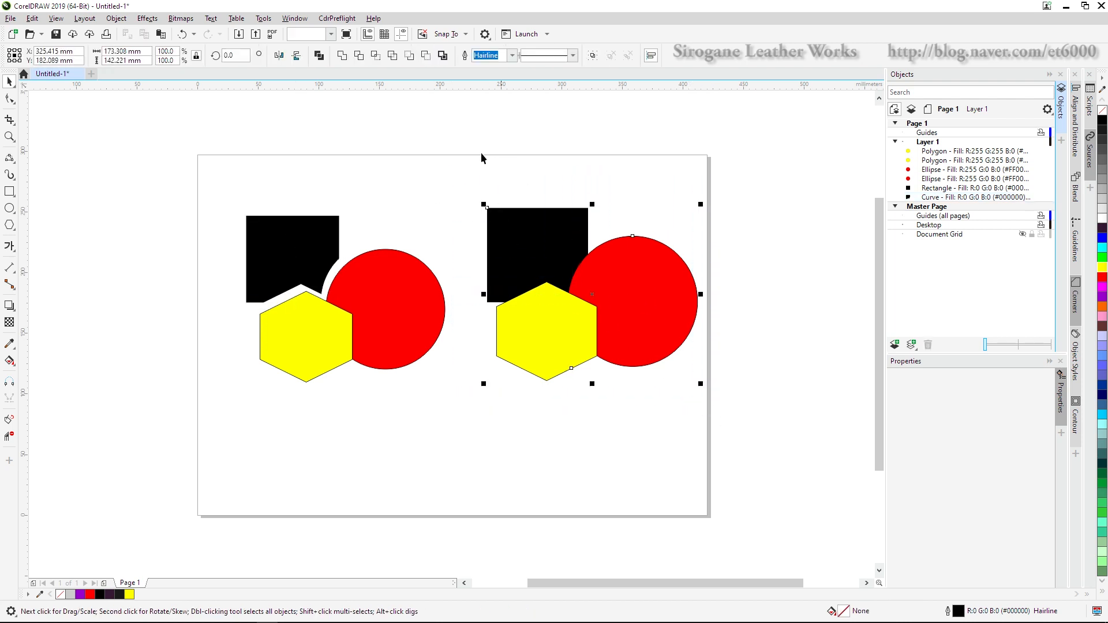
{"action": "left_click", "coordinate": [392, 55]}
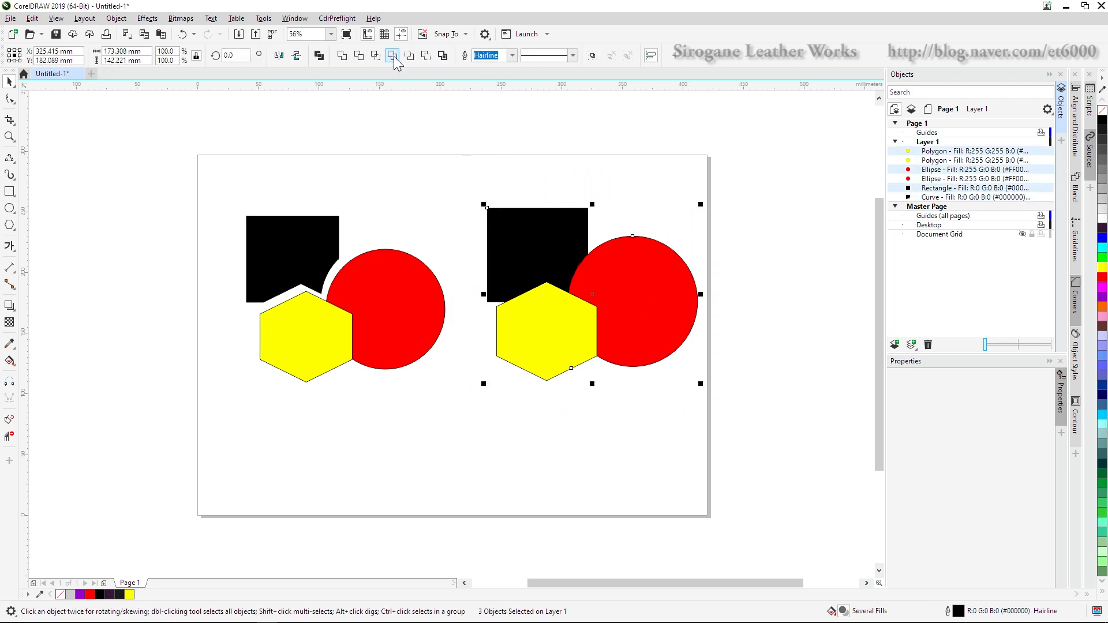
{"action": "left_click", "coordinate": [602, 435]}
{"action": "left_click_drag", "start_coordinate": [567, 350], "coordinate": [551, 393]}
{"action": "left_click_drag", "start_coordinate": [642, 322], "coordinate": [668, 312]}
{"action": "left_click_drag", "start_coordinate": [545, 262], "coordinate": [534, 245]}
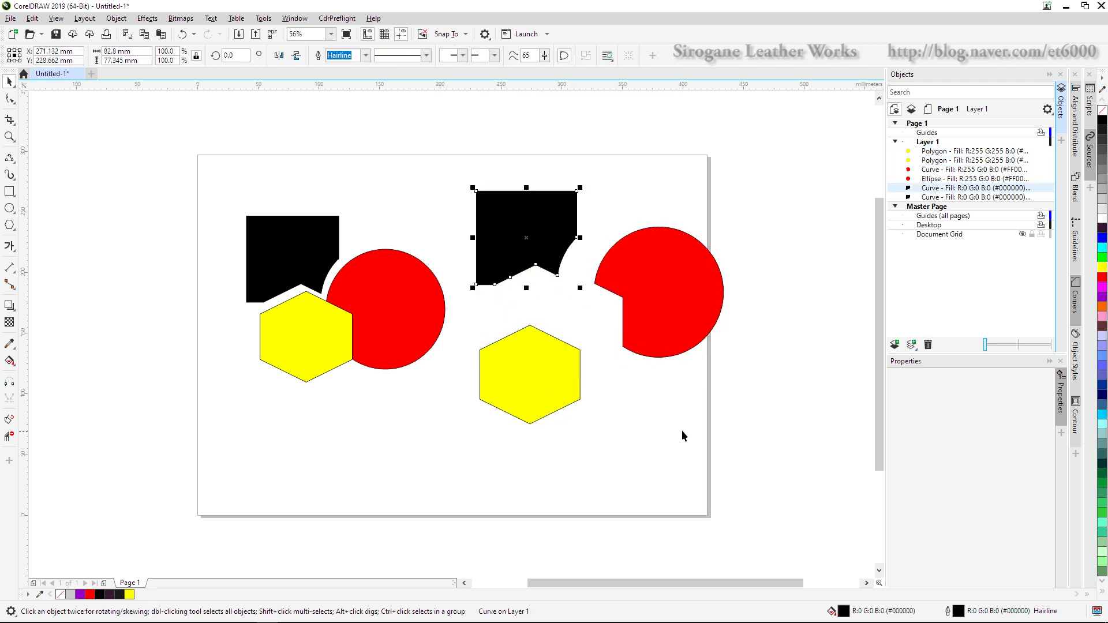
Step: Undo the moves of the simplified pieces and shift the right hexagon and ellipse only slightly to open narrow gaps
{"action": "key", "text": "ctrl+z"}
{"action": "key", "text": "ctrl+z"}
{"action": "key", "text": "ctrl+z"}
{"action": "key", "text": "ctrl+z"}
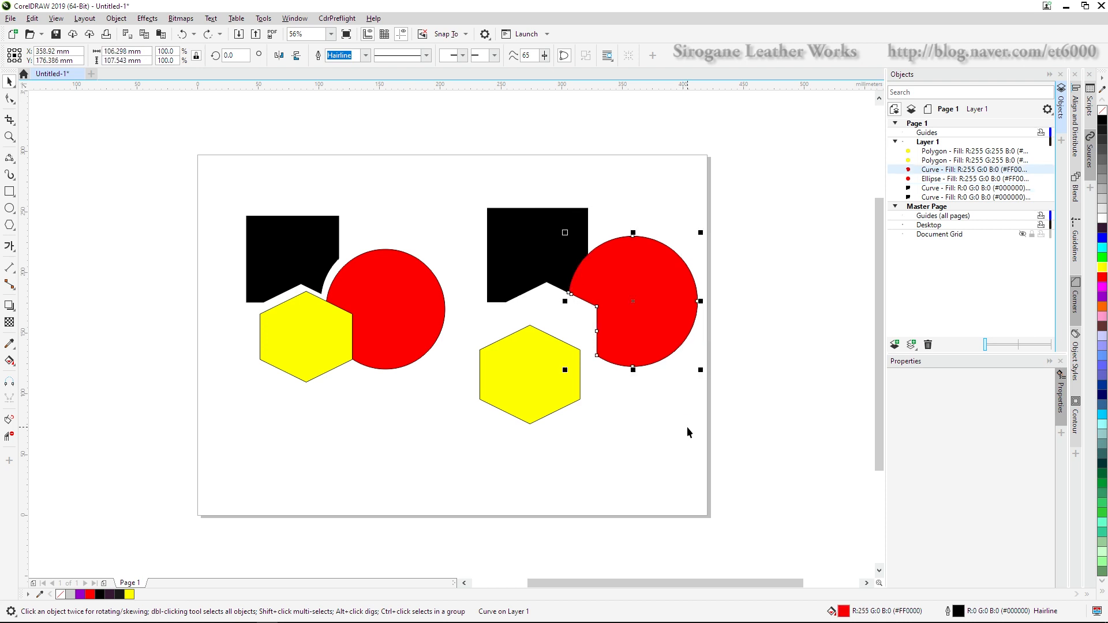
{"action": "key", "text": "Escape"}
{"action": "left_click_drag", "start_coordinate": [566, 351], "coordinate": [560, 359]}
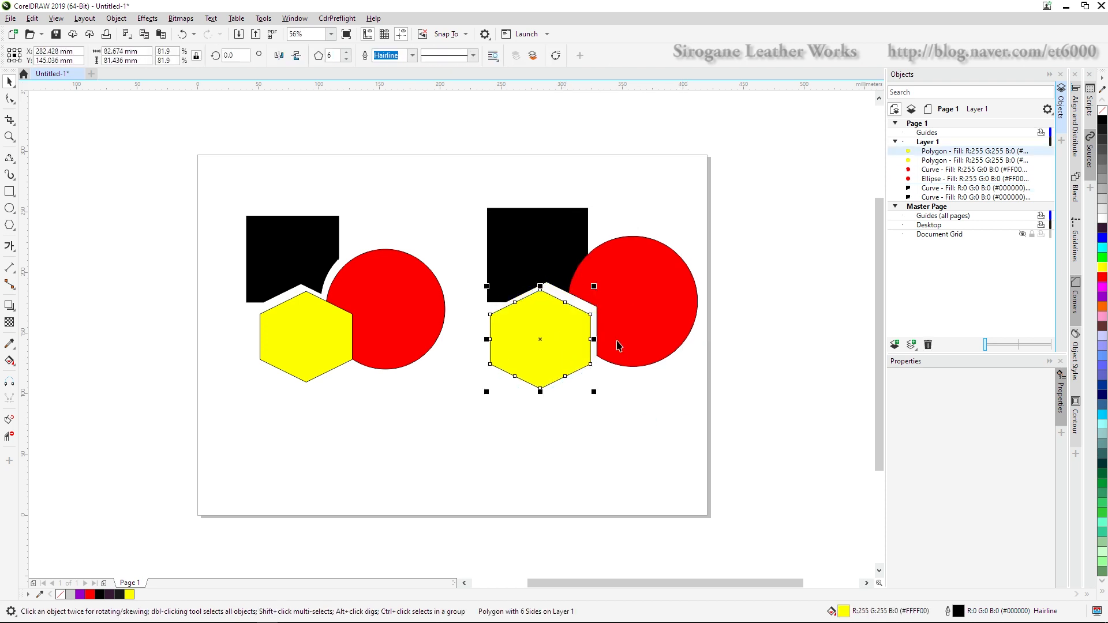
{"action": "left_click_drag", "start_coordinate": [617, 340], "coordinate": [621, 343]}
{"action": "left_click", "coordinate": [661, 442]}
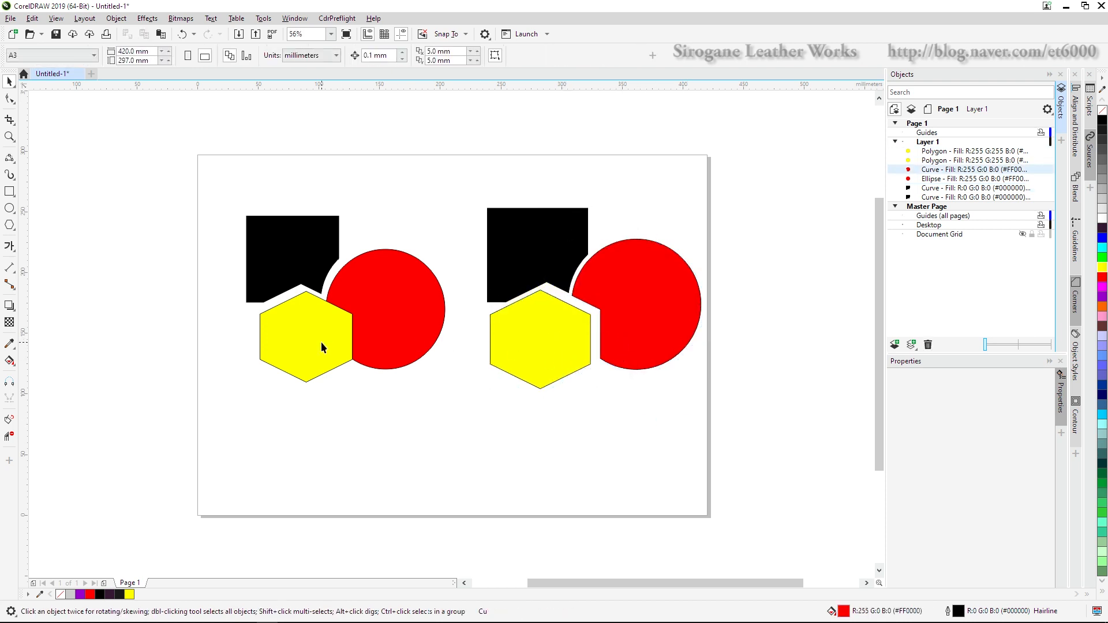
Step: Move the left hexagon and trimmed rectangle away from the ellipse to compare the Trim result with Simplify
{"action": "left_click_drag", "start_coordinate": [321, 341], "coordinate": [311, 351]}
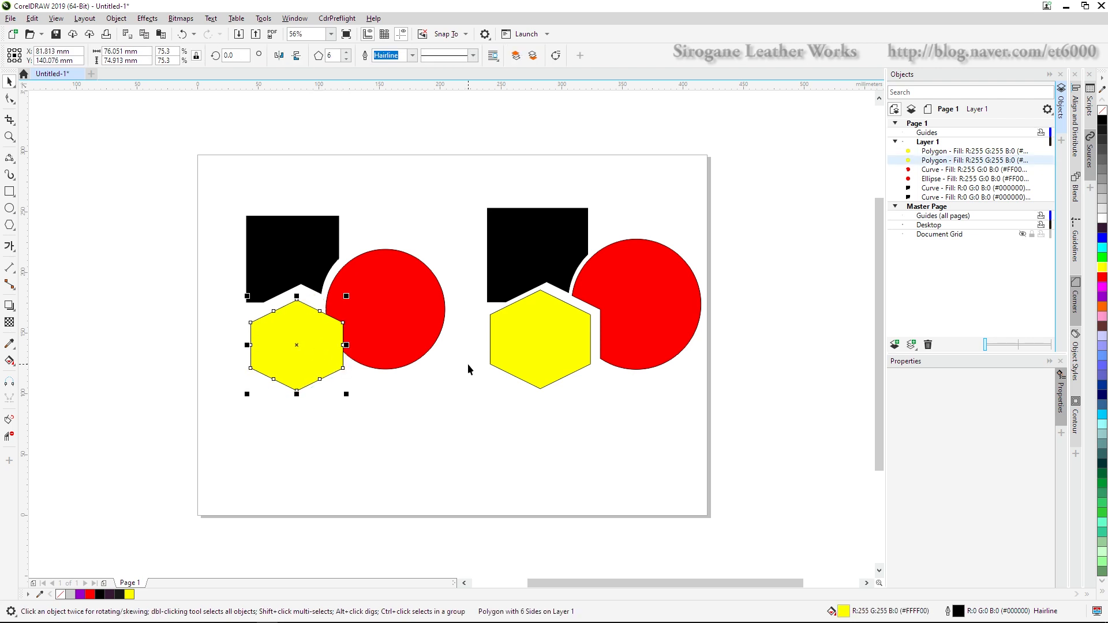
{"action": "left_click", "coordinate": [329, 447]}
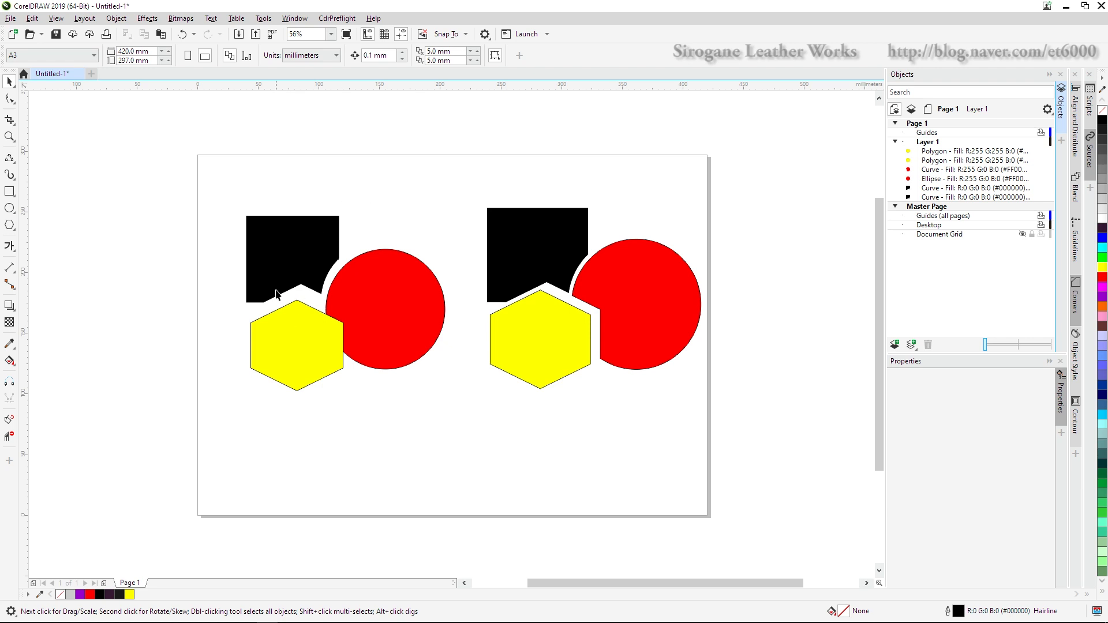
{"action": "left_click_drag", "start_coordinate": [310, 259], "coordinate": [305, 223]}
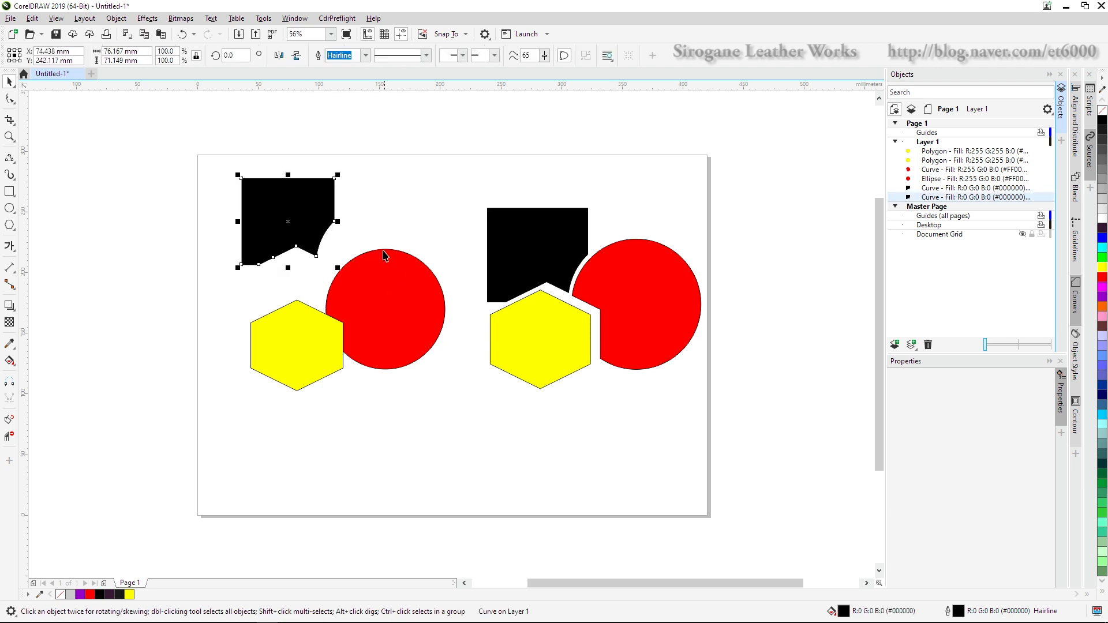
{"action": "left_click", "coordinate": [404, 184]}
{"action": "left_click_drag", "start_coordinate": [227, 141], "coordinate": [452, 426]}
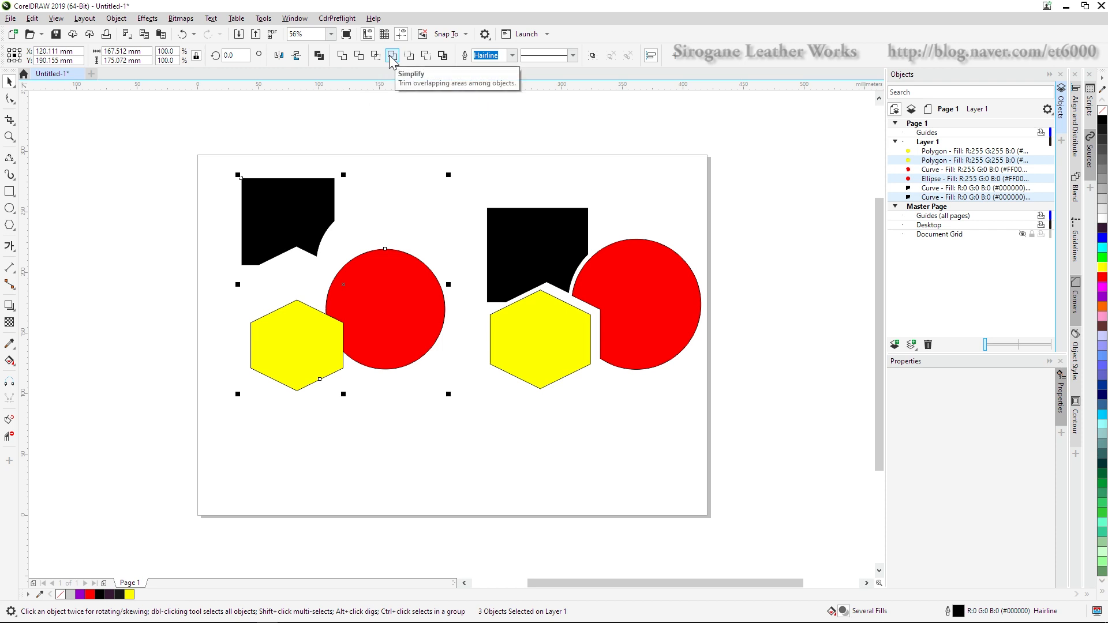
{"action": "left_click", "coordinate": [455, 410]}
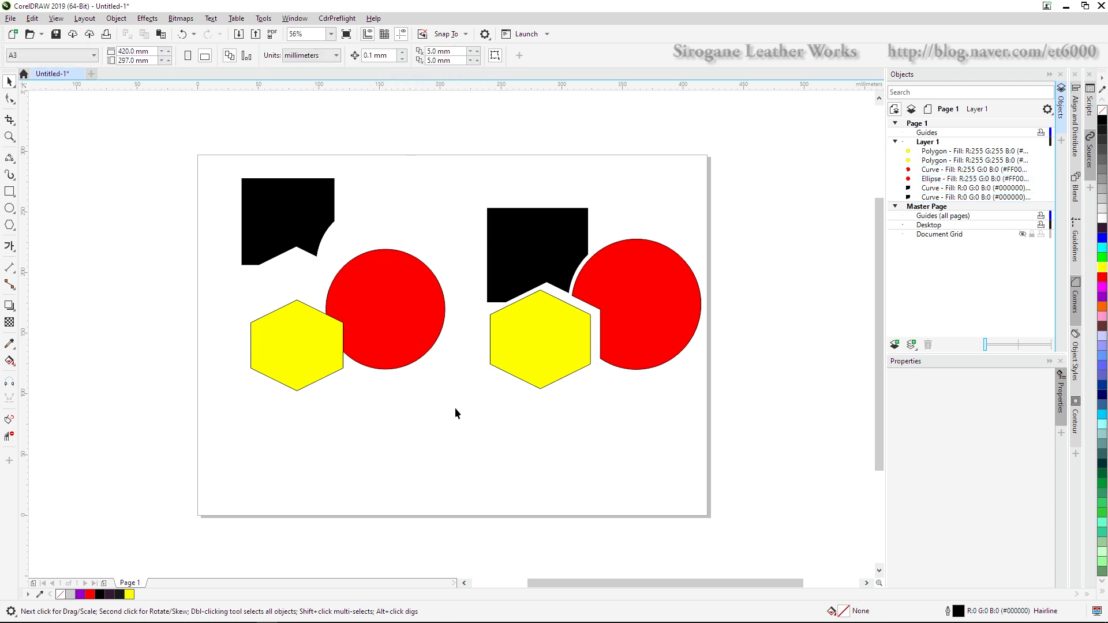
Step: Undo all moves together with the Simplify and Trim operations to restore both sets of shapes
{"action": "key", "text": "ctrl+z"}
{"action": "key", "text": "ctrl+z"}
{"action": "key", "text": "ctrl+z"}
{"action": "key", "text": "ctrl+z"}
{"action": "key", "text": "ctrl+z"}
{"action": "key", "text": "ctrl+z"}
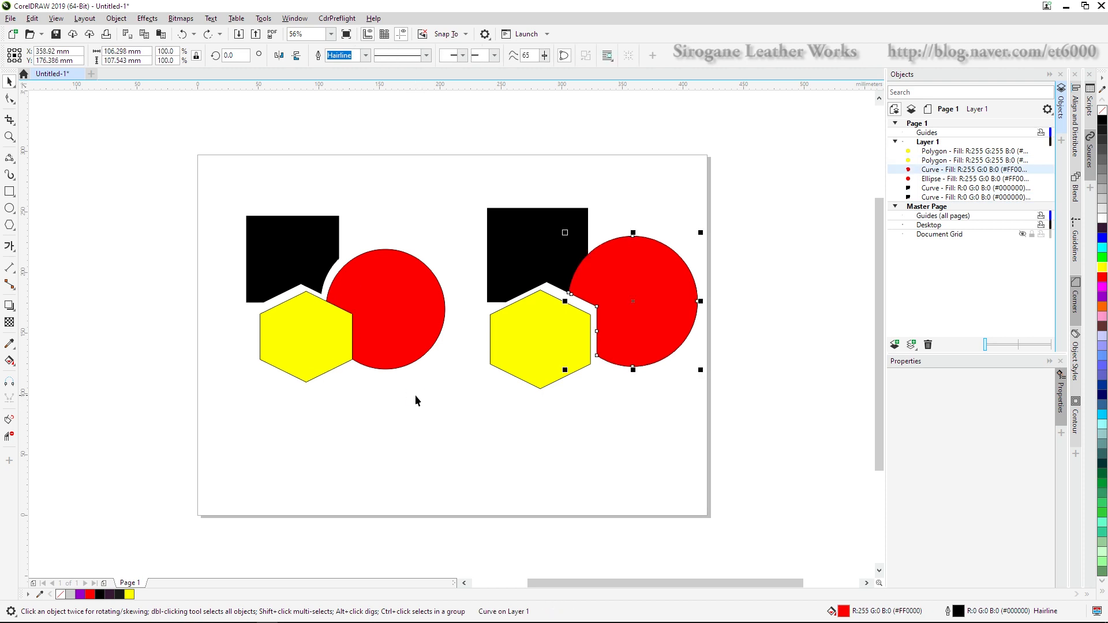
{"action": "key", "text": "ctrl+z"}
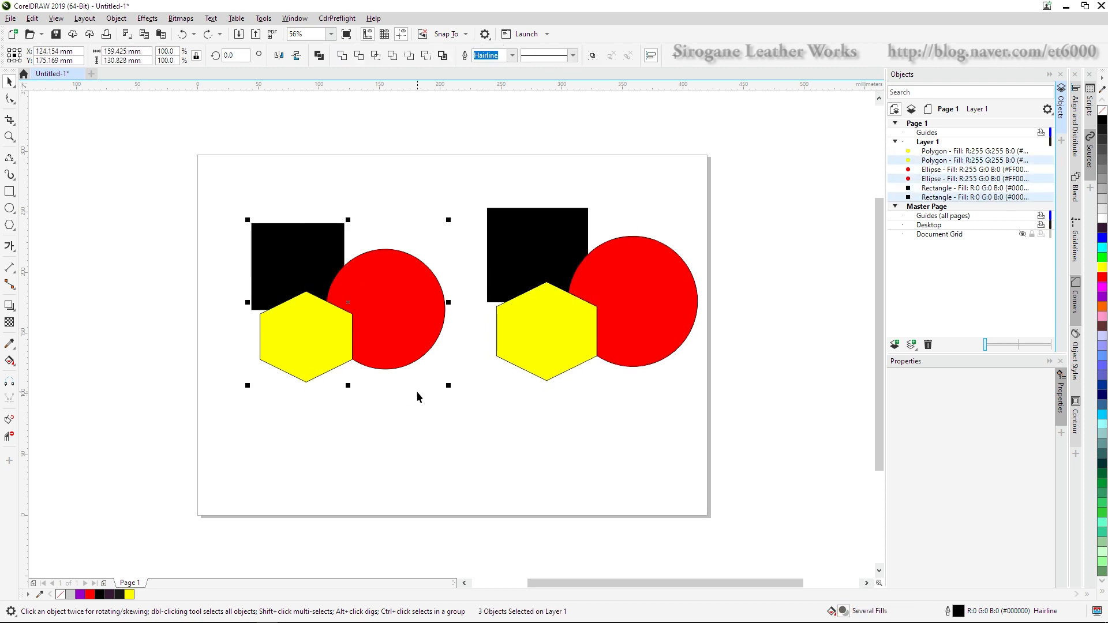
{"action": "key", "text": "ctrl+z"}
Step: Rearrange the right set so the ellipse overlaps the rectangle more deeply and the hexagon lies over both
{"action": "left_click_drag", "start_coordinate": [681, 358], "coordinate": [523, 395]}
{"action": "left_click_drag", "start_coordinate": [651, 303], "coordinate": [629, 294]}
{"action": "left_click_drag", "start_coordinate": [528, 382], "coordinate": [550, 297]}
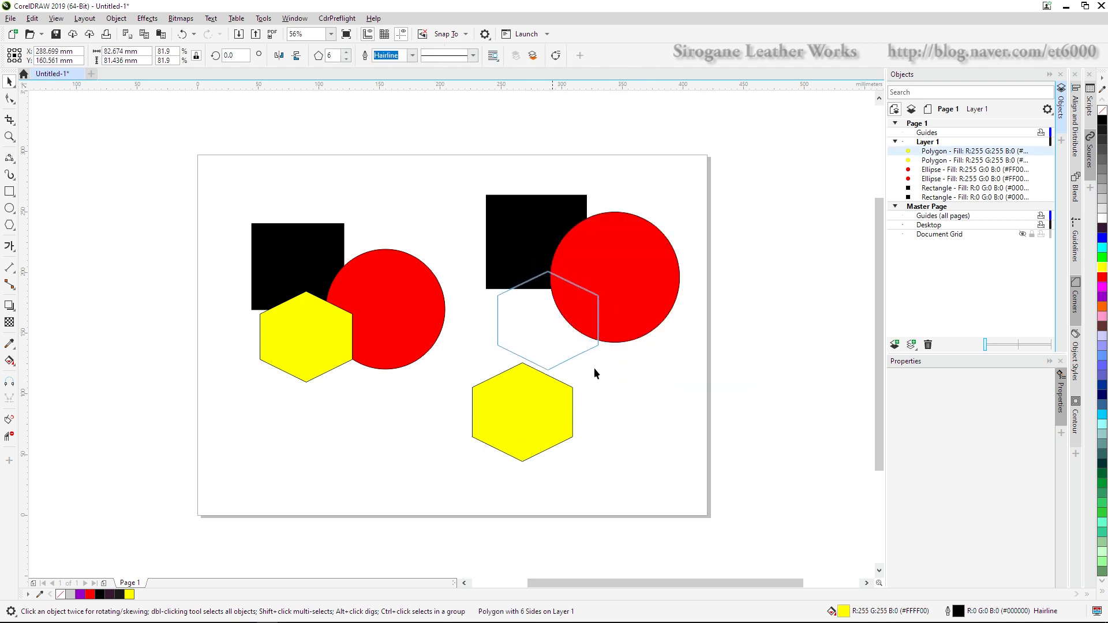
{"action": "left_click", "coordinate": [466, 148]}
{"action": "left_click_drag", "start_coordinate": [461, 169], "coordinate": [708, 408]}
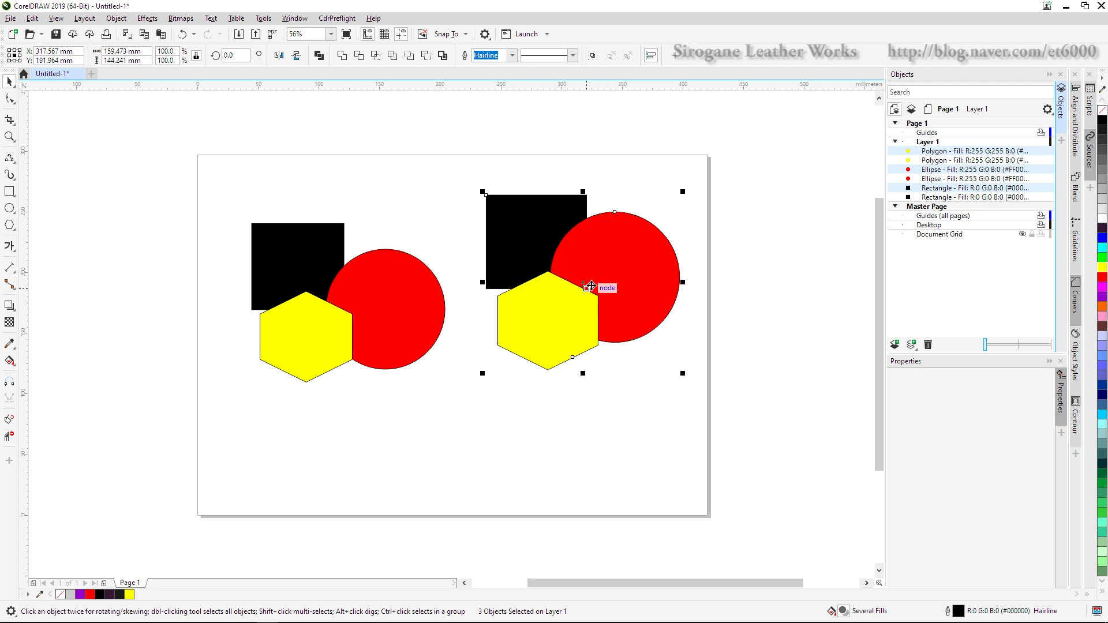
{"action": "left_click", "coordinate": [580, 427]}
Step: Move the right hexagon aside, intersect the rectangle and ellipse, then pull out the overlap piece and delete it
{"action": "left_click_drag", "start_coordinate": [547, 337], "coordinate": [544, 437]}
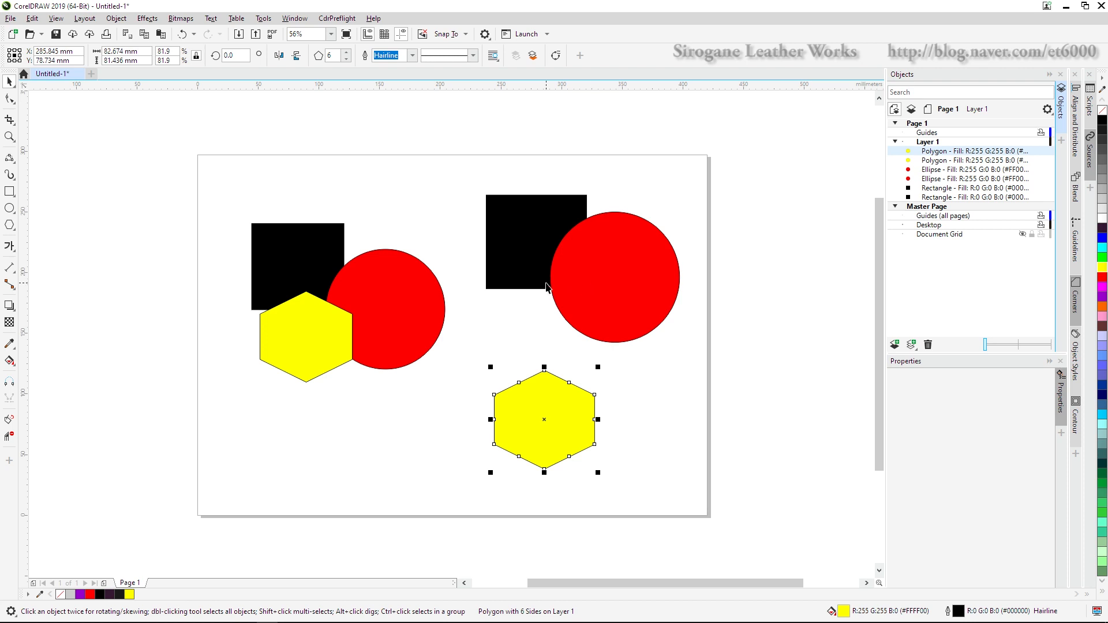
{"action": "left_click_drag", "start_coordinate": [469, 168], "coordinate": [698, 365]}
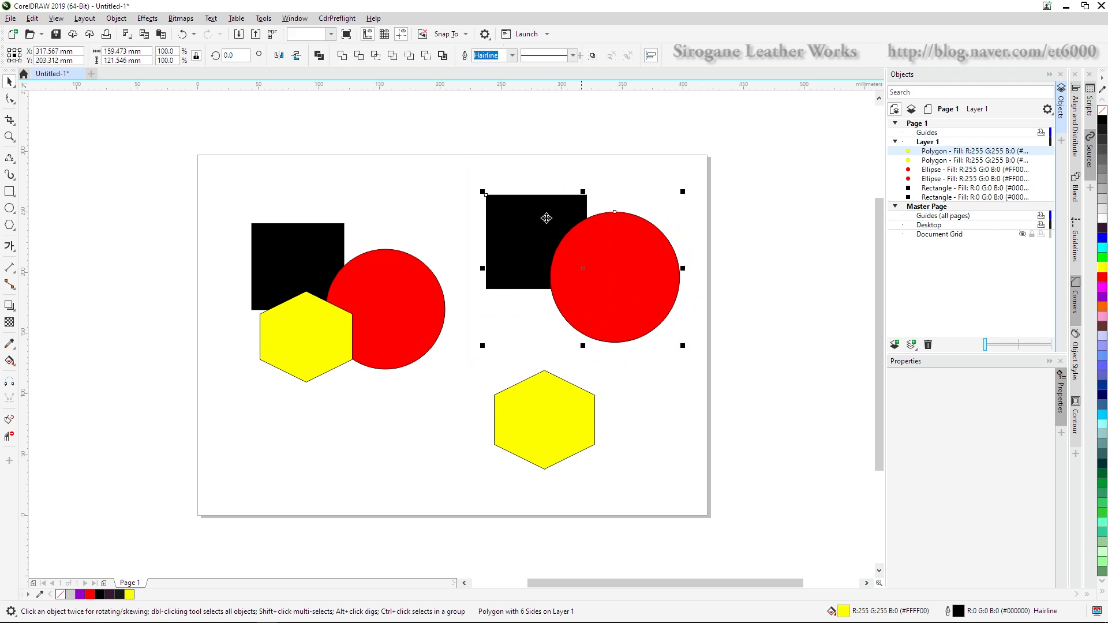
{"action": "left_click", "coordinate": [375, 55]}
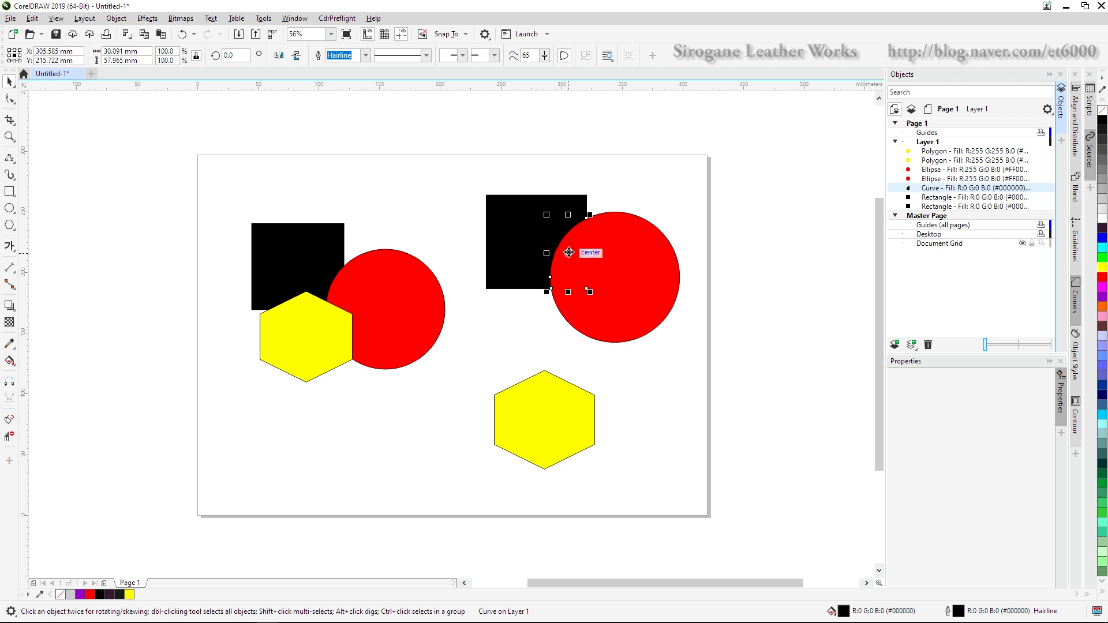
{"action": "left_click_drag", "start_coordinate": [569, 252], "coordinate": [650, 164]}
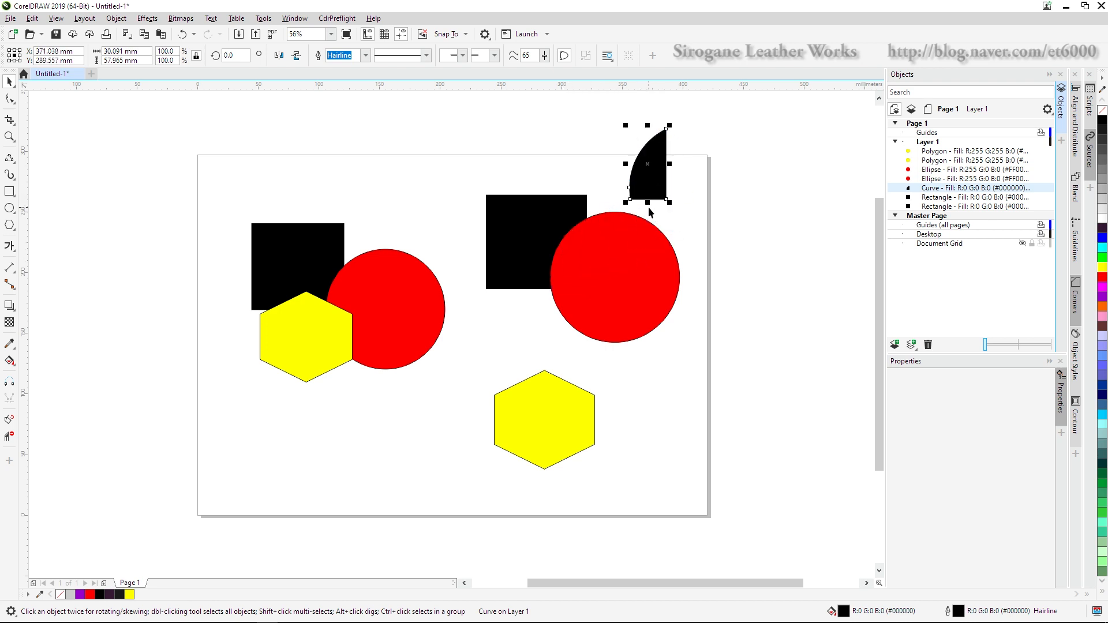
{"action": "key", "text": "Delete"}
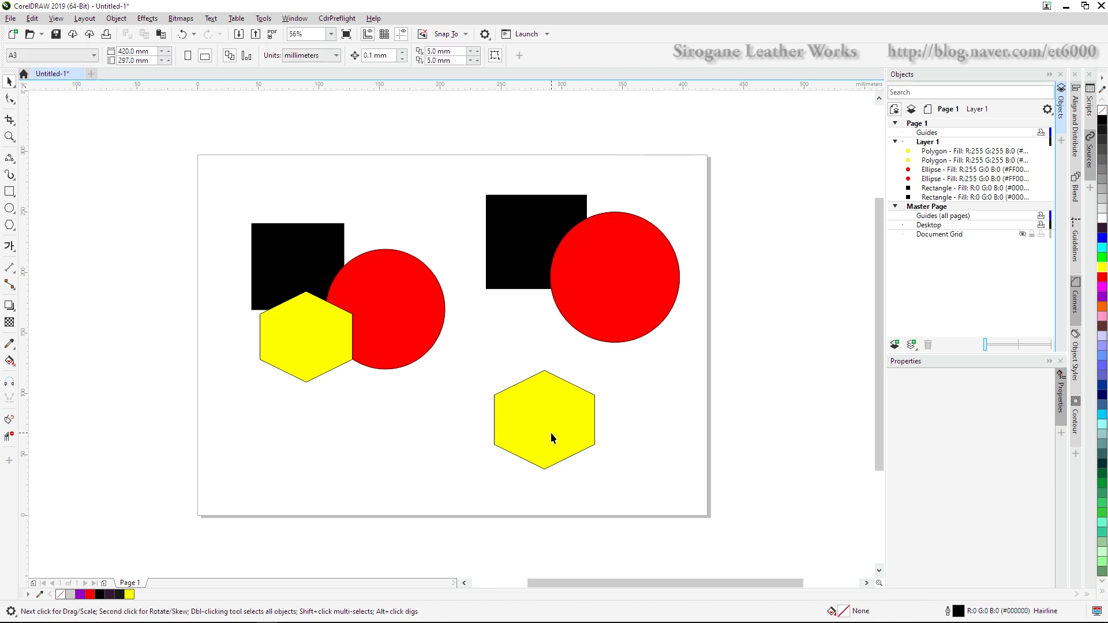
Step: Move the hexagon back over the right rectangle and ellipse and intersect all three shapes
{"action": "left_click_drag", "start_coordinate": [551, 431], "coordinate": [540, 314]}
{"action": "left_click_drag", "start_coordinate": [457, 168], "coordinate": [741, 401]}
{"action": "left_click", "coordinate": [375, 55]}
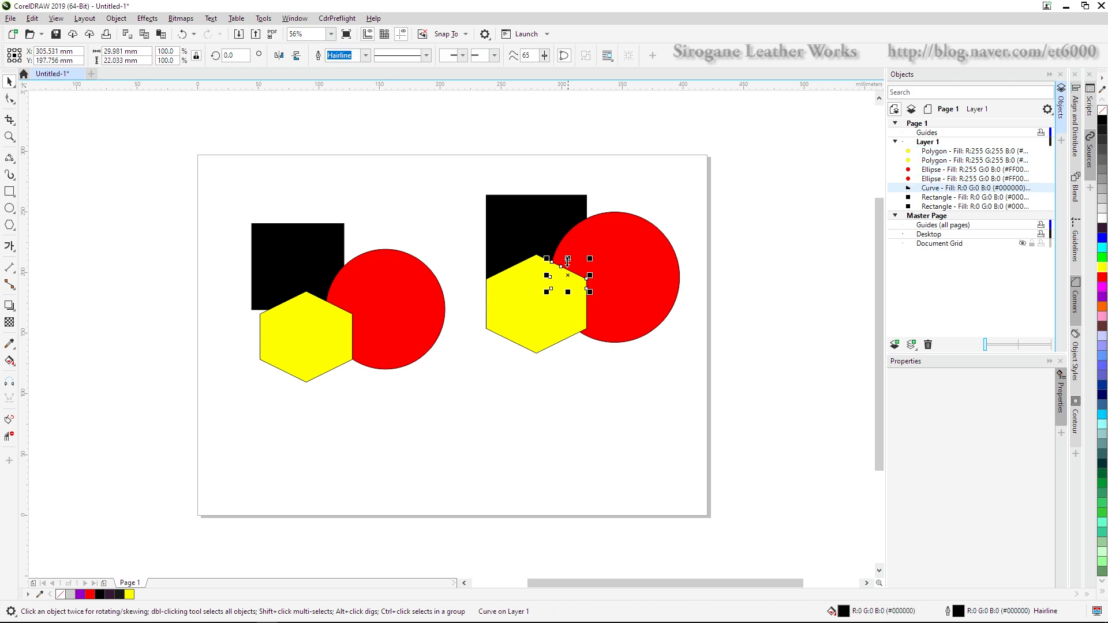
Step: Pull the three-shape overlap piece out below the right set and delete it
{"action": "left_click_drag", "start_coordinate": [570, 278], "coordinate": [610, 443]}
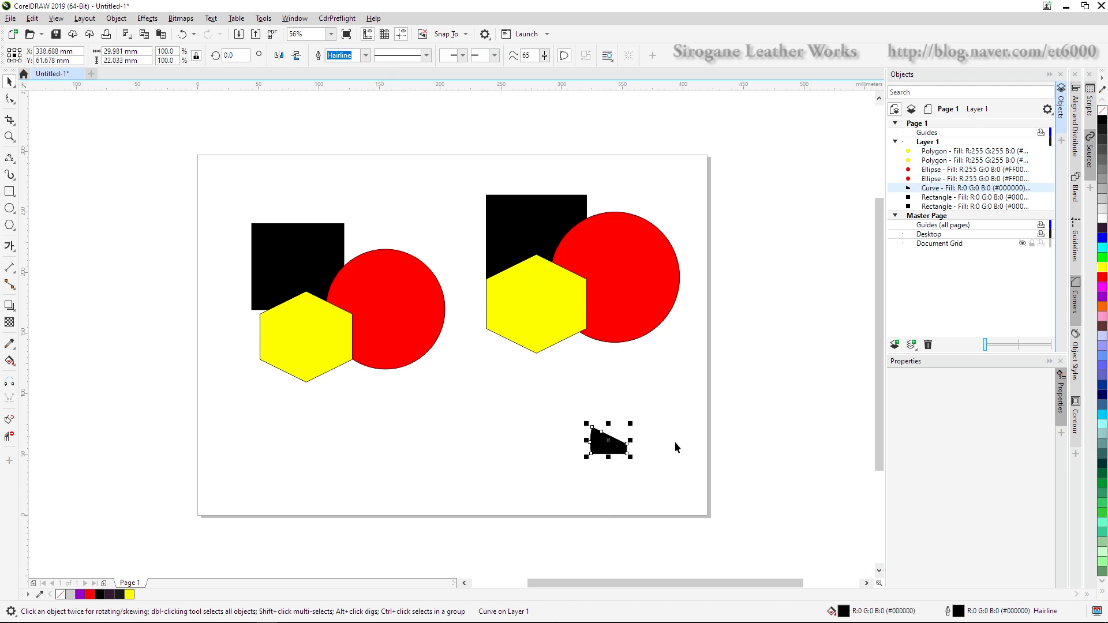
{"action": "left_click_drag", "start_coordinate": [538, 411], "coordinate": [688, 512]}
{"action": "key", "text": "Delete"}
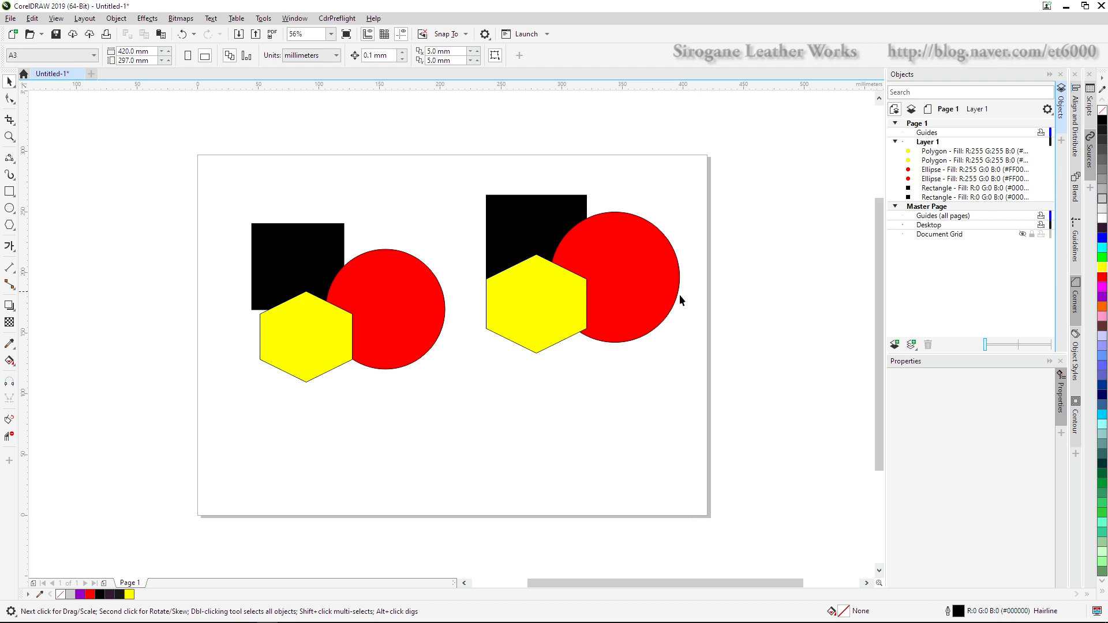
Step: Shift the right hexagon slightly left and remove the fill from the right rectangle, ellipse and hexagon
{"action": "left_click_drag", "start_coordinate": [495, 296], "coordinate": [480, 294]}
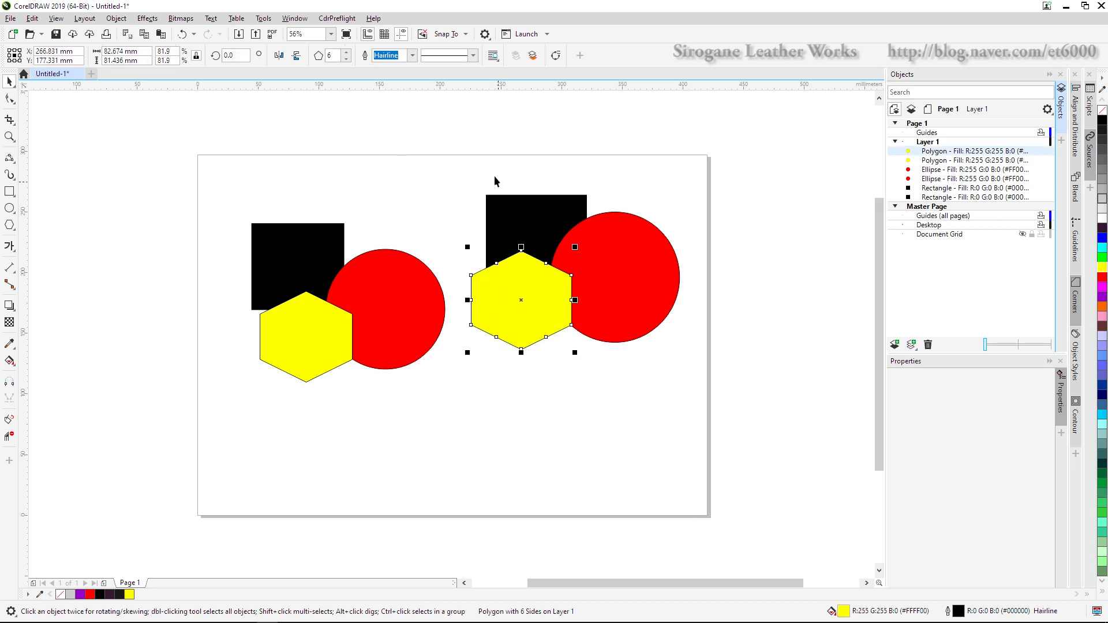
{"action": "left_click_drag", "start_coordinate": [457, 180], "coordinate": [703, 390]}
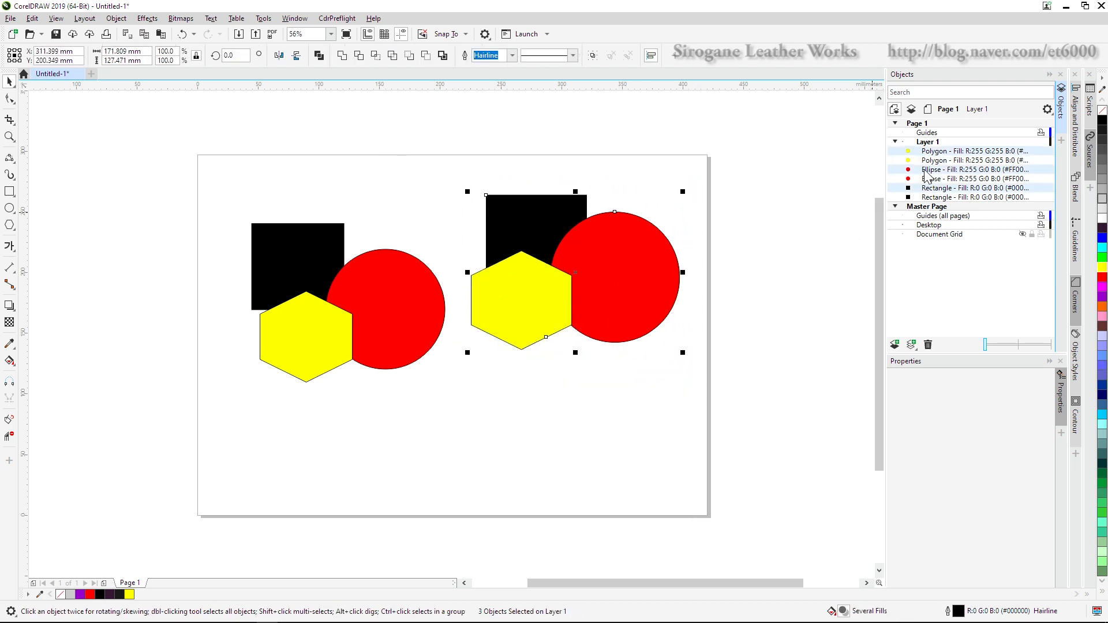
{"action": "left_click", "coordinate": [1101, 111]}
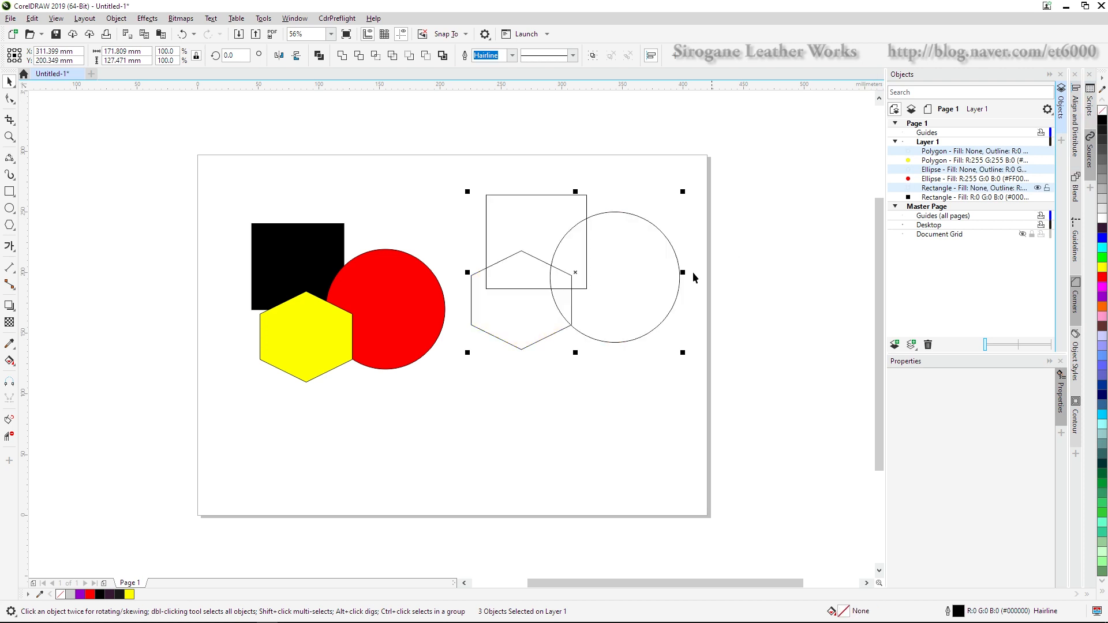
{"action": "left_click", "coordinate": [556, 398]}
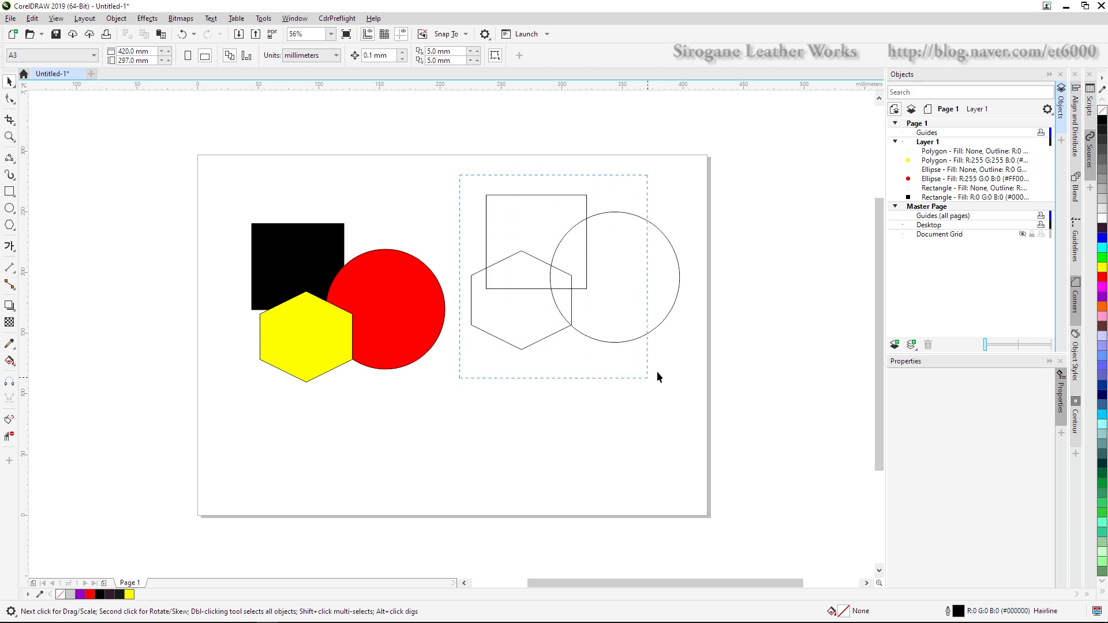
Step: Intersect the three unfilled right shapes, then pull the overlap piece out below them and delete it
{"action": "left_click_drag", "start_coordinate": [658, 372], "coordinate": [658, 375]}
{"action": "left_click", "coordinate": [375, 55]}
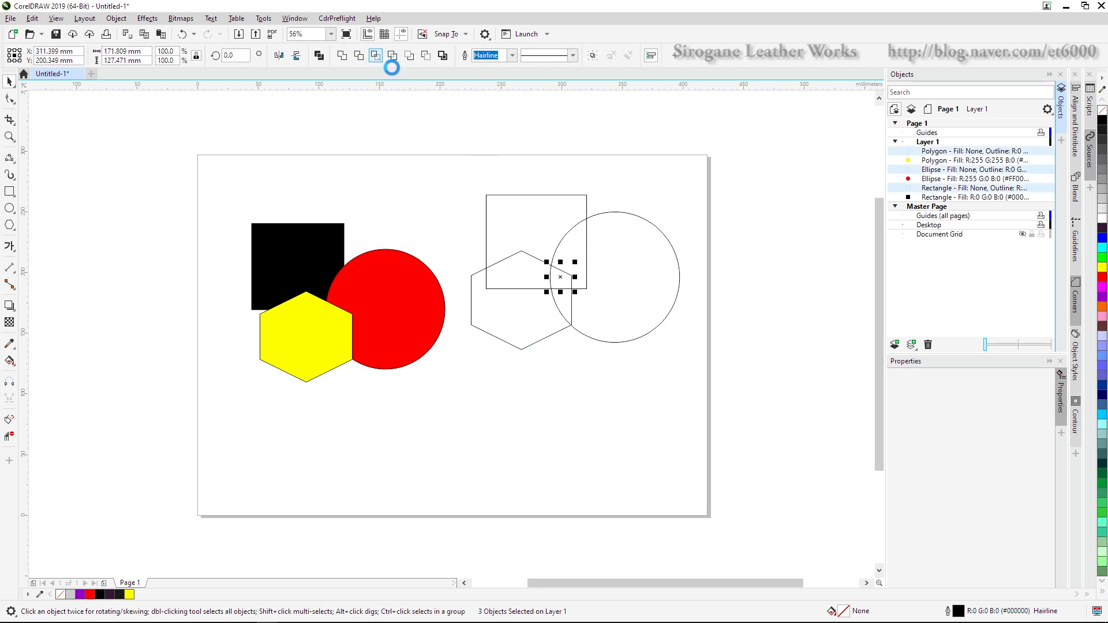
{"action": "left_click_drag", "start_coordinate": [577, 280], "coordinate": [558, 362]}
{"action": "left_click", "coordinate": [576, 434]}
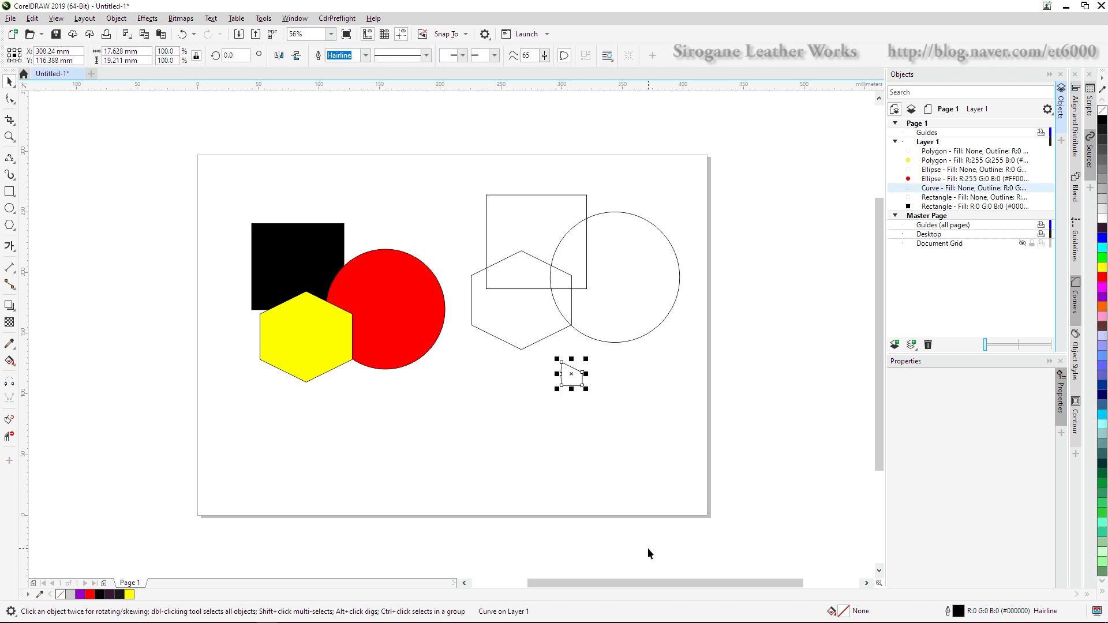
{"action": "key", "text": "Delete"}
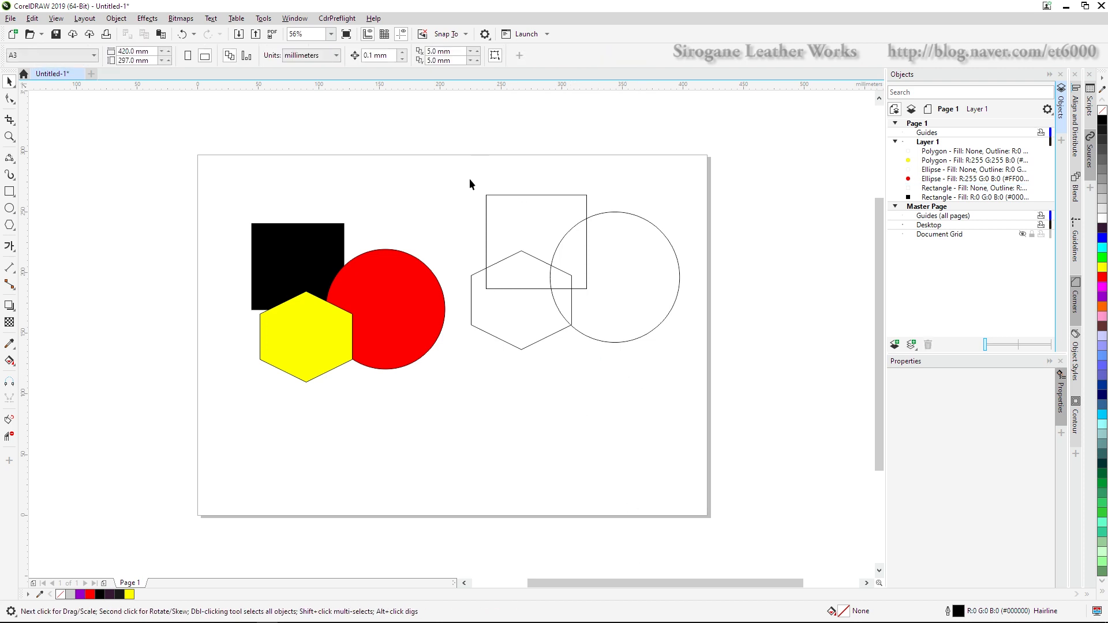
Step: Nudge the left black rectangle slightly, then try Front minus back on the three filled shapes and undo it
{"action": "mouse_move", "coordinate": [299, 245]}
{"action": "left_mouse_down"}
{"action": "mouse_move", "coordinate": [284, 226]}
{"action": "mouse_move", "coordinate": [303, 247]}
{"action": "left_mouse_up"}
{"action": "left_click_drag", "start_coordinate": [224, 191], "coordinate": [449, 392]}
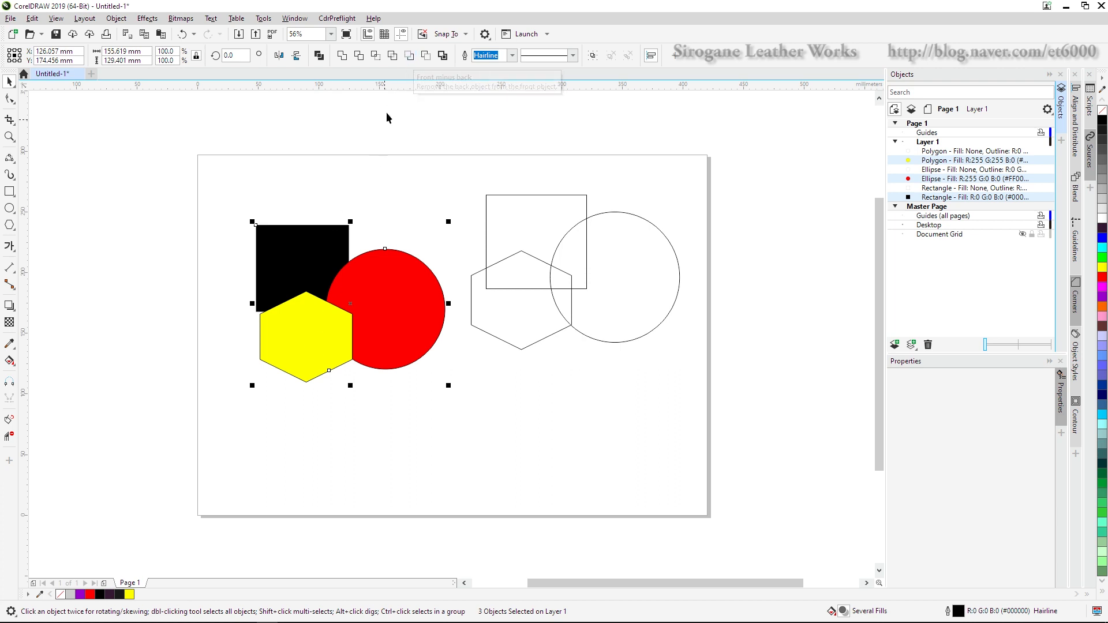
{"action": "left_click", "coordinate": [408, 54]}
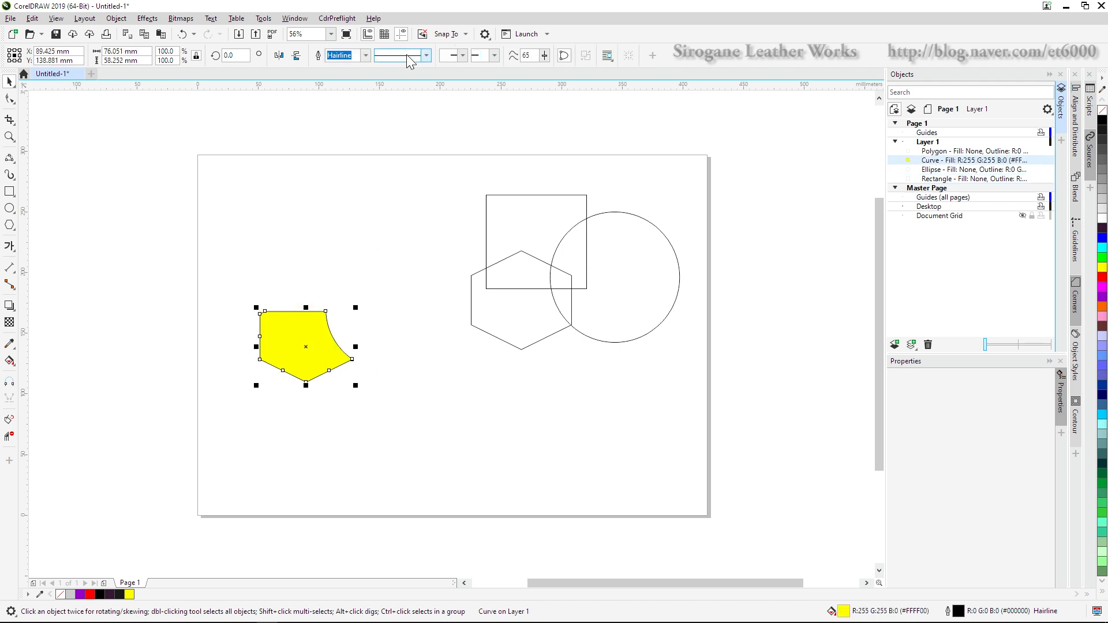
{"action": "left_click", "coordinate": [413, 389]}
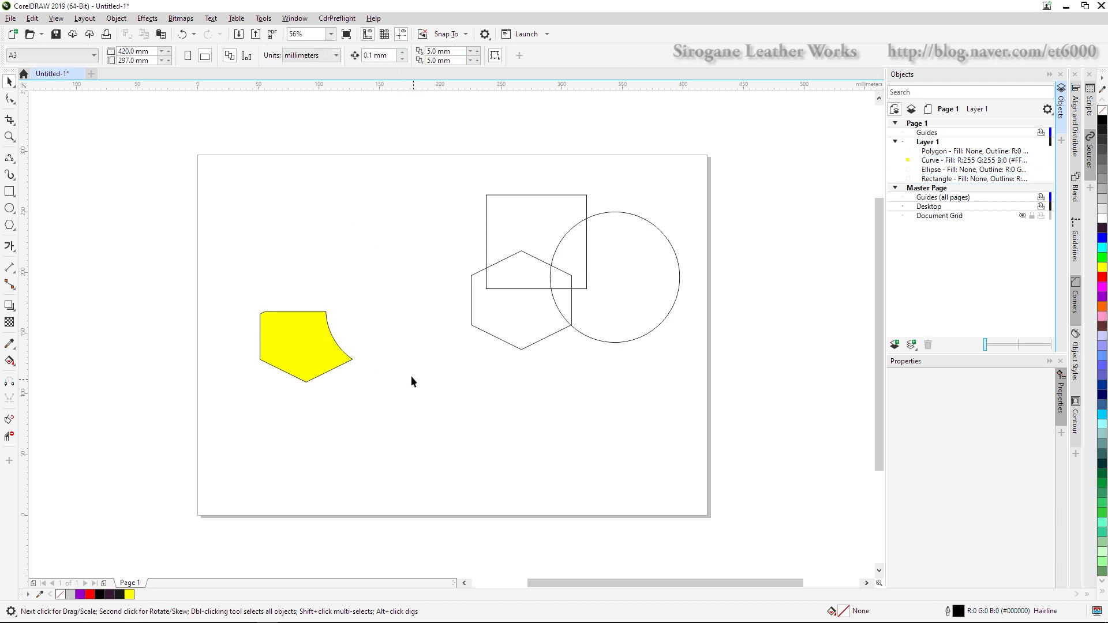
{"action": "key", "text": "ctrl+z"}
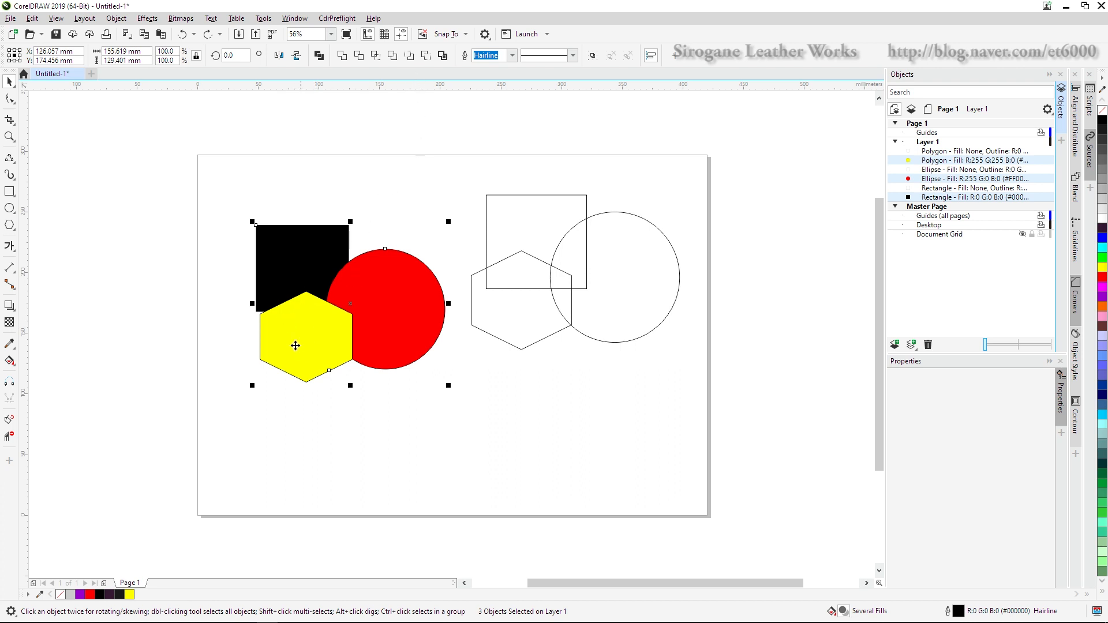
Step: Repeat Front minus back on the left rectangle, ellipse and hexagon twice, undoing it each time
{"action": "left_click", "coordinate": [410, 56]}
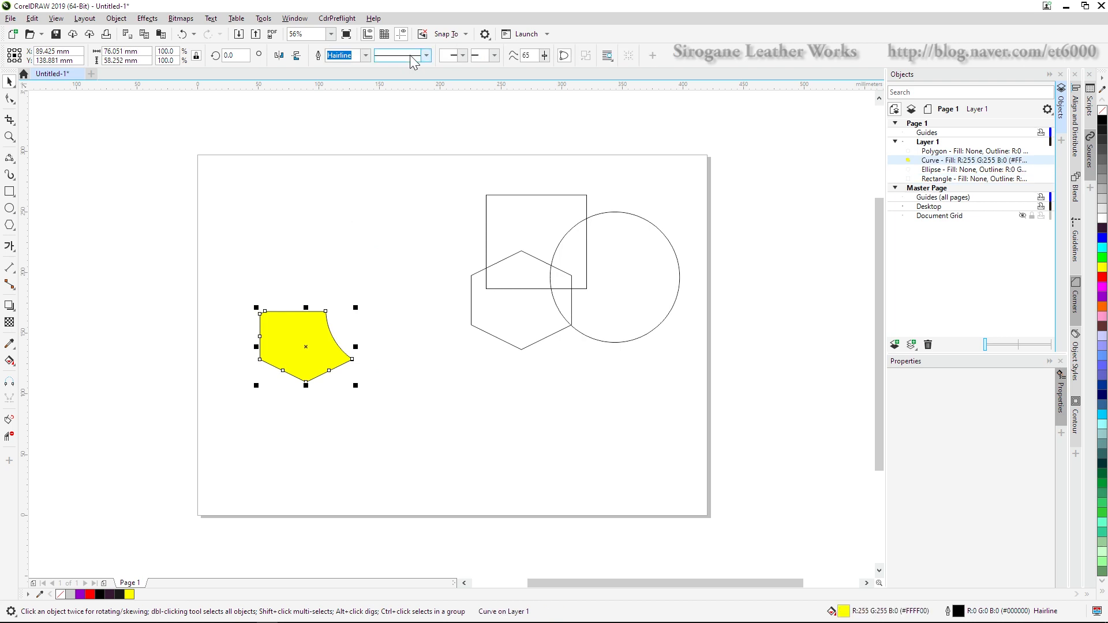
{"action": "left_click", "coordinate": [333, 404]}
{"action": "key", "text": "ctrl+z"}
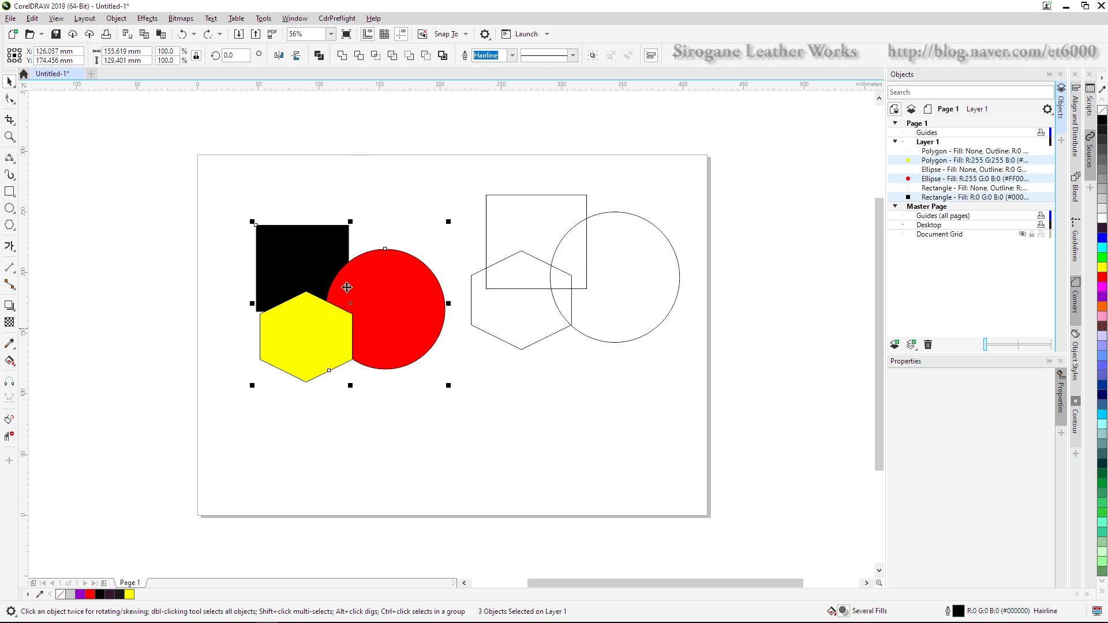
{"action": "left_click", "coordinate": [409, 55]}
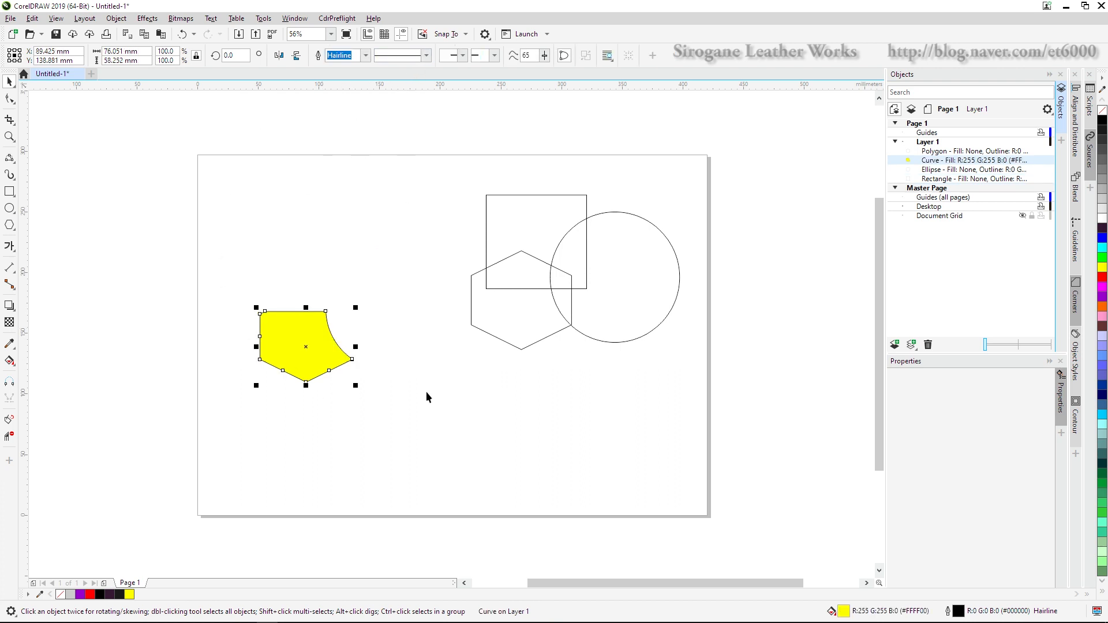
{"action": "left_click", "coordinate": [426, 407]}
{"action": "key", "text": "ctrl+z"}
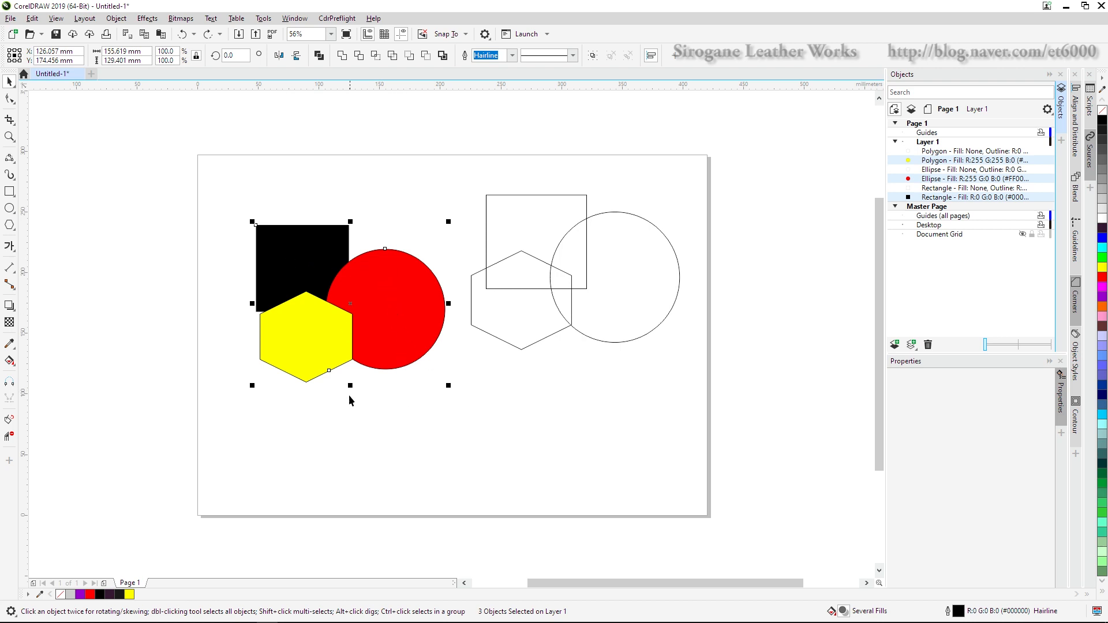
Step: Apply Back minus front to the left rectangle, ellipse and hexagon, then undo it
{"action": "left_click", "coordinate": [402, 424]}
{"action": "left_click_drag", "start_coordinate": [223, 191], "coordinate": [454, 422]}
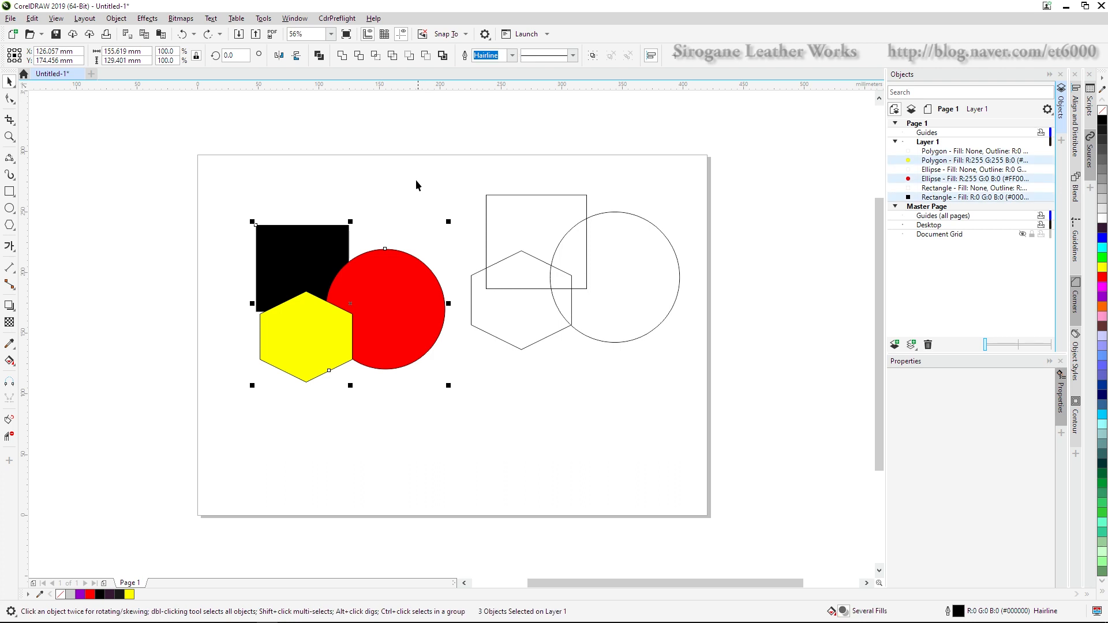
{"action": "left_click", "coordinate": [429, 61]}
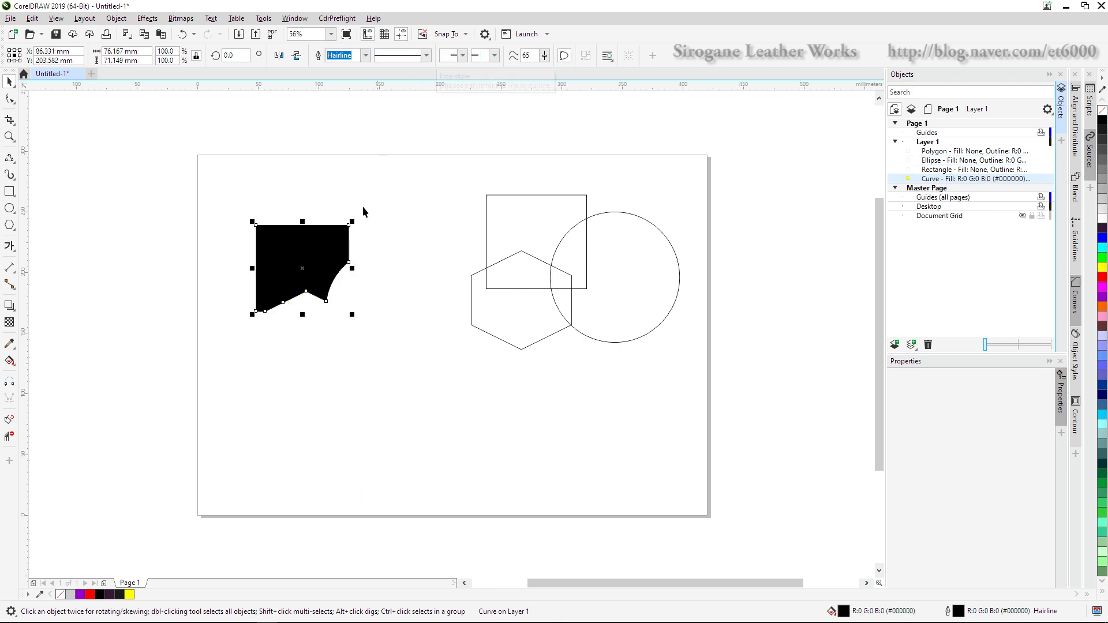
{"action": "left_click", "coordinate": [389, 365]}
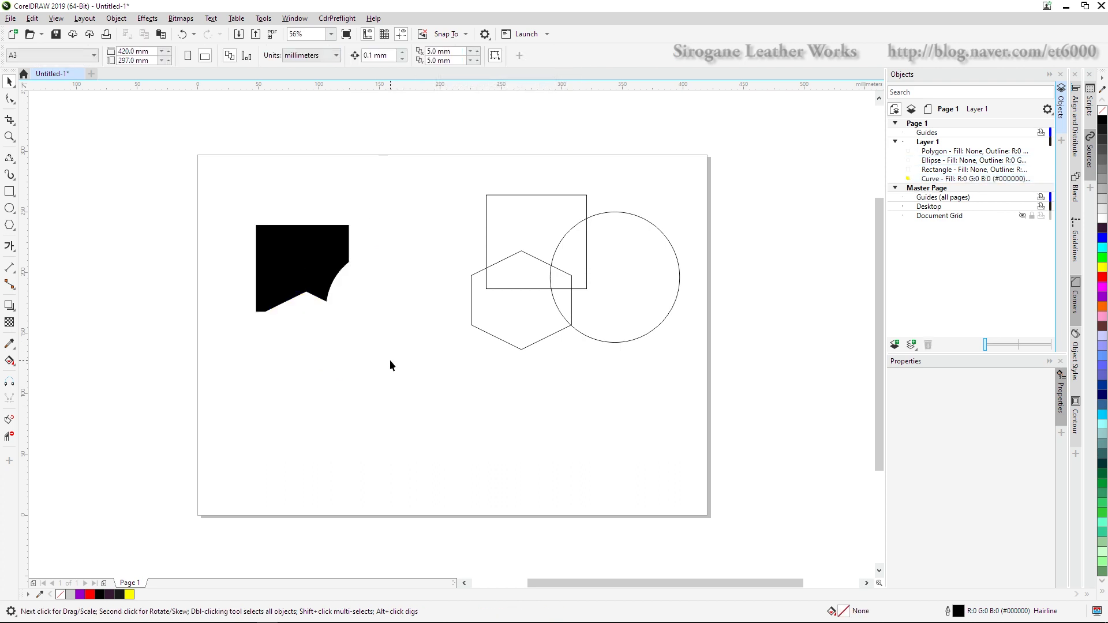
{"action": "key", "text": "ctrl+z"}
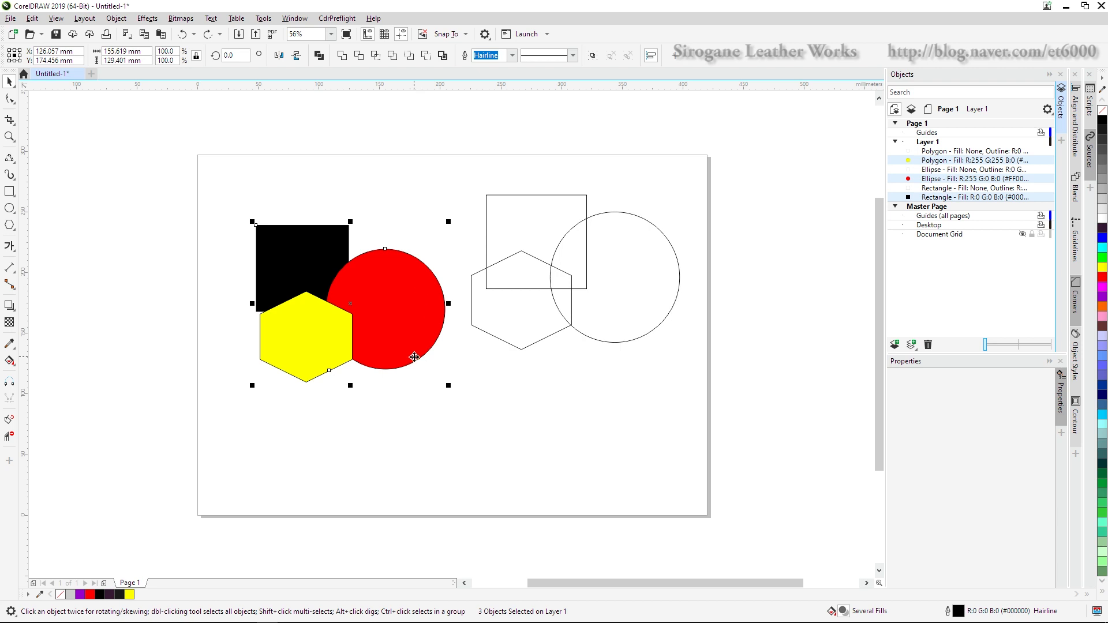
{"action": "left_click", "coordinate": [406, 420]}
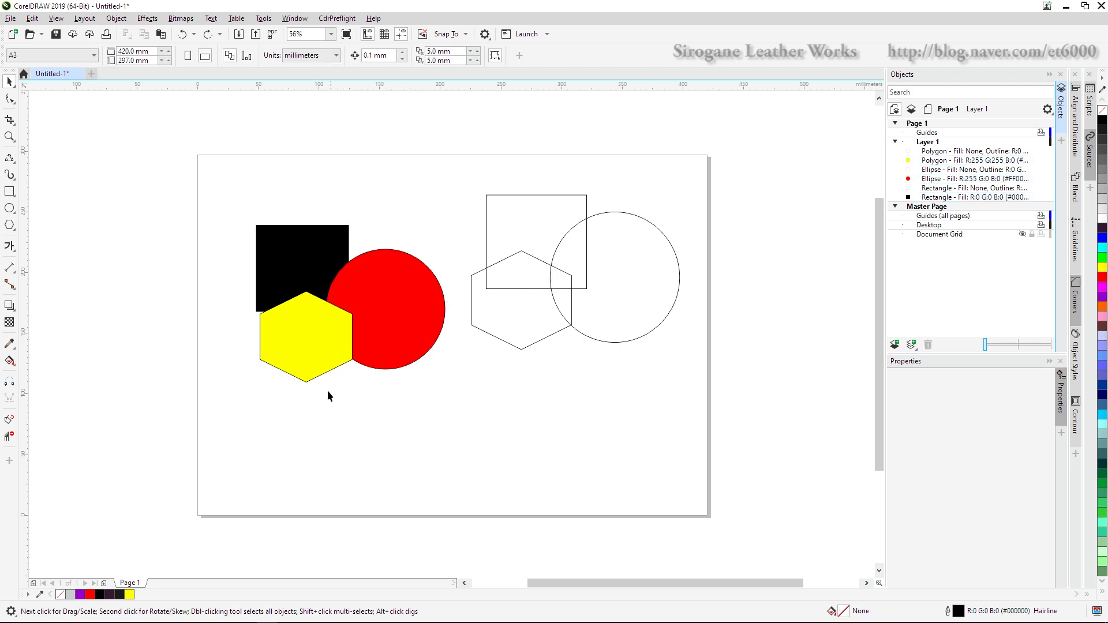
Step: Trim the left rectangle with the ellipse and hexagon, move the cut piece aside for comparison, then undo the move and trim
{"action": "left_click_drag", "start_coordinate": [223, 206], "coordinate": [453, 421]}
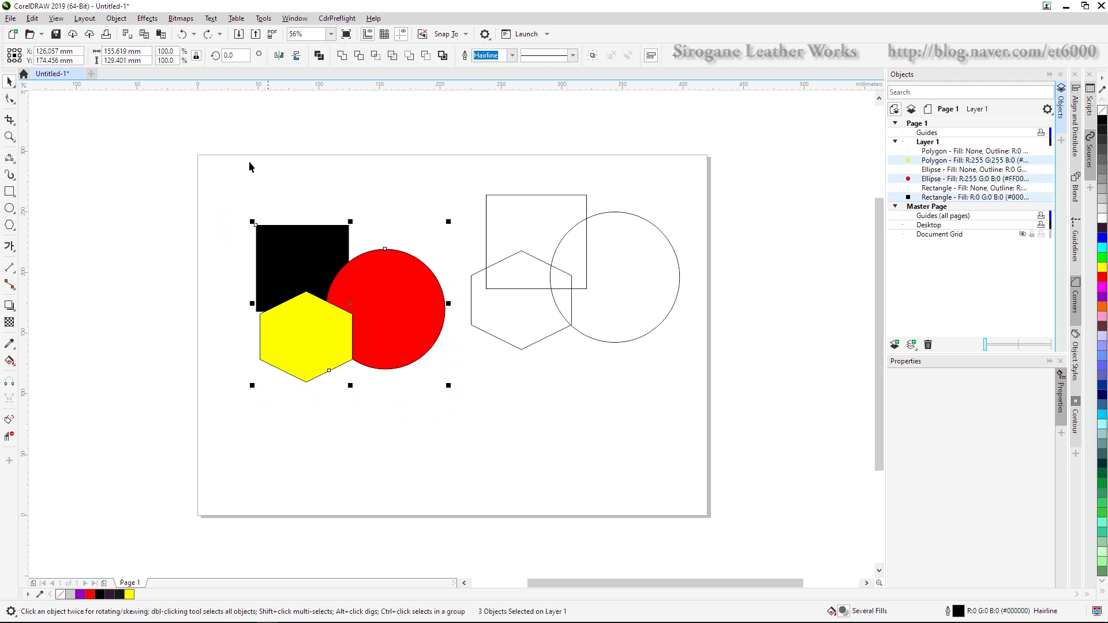
{"action": "left_click", "coordinate": [359, 56]}
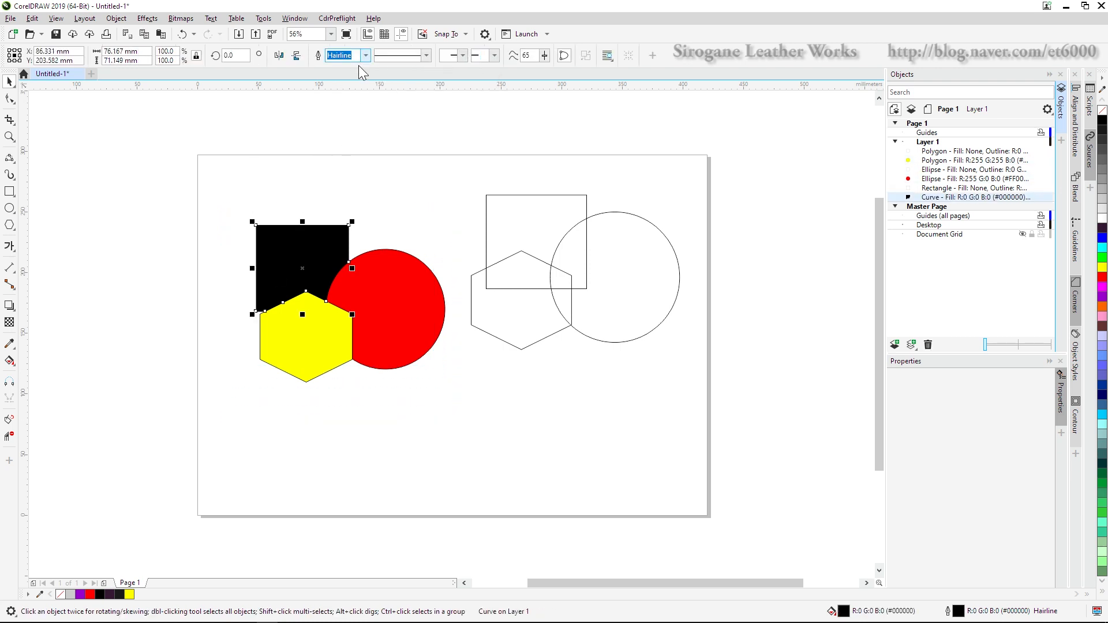
{"action": "left_click_drag", "start_coordinate": [286, 235], "coordinate": [268, 179]}
{"action": "left_click", "coordinate": [314, 353]}
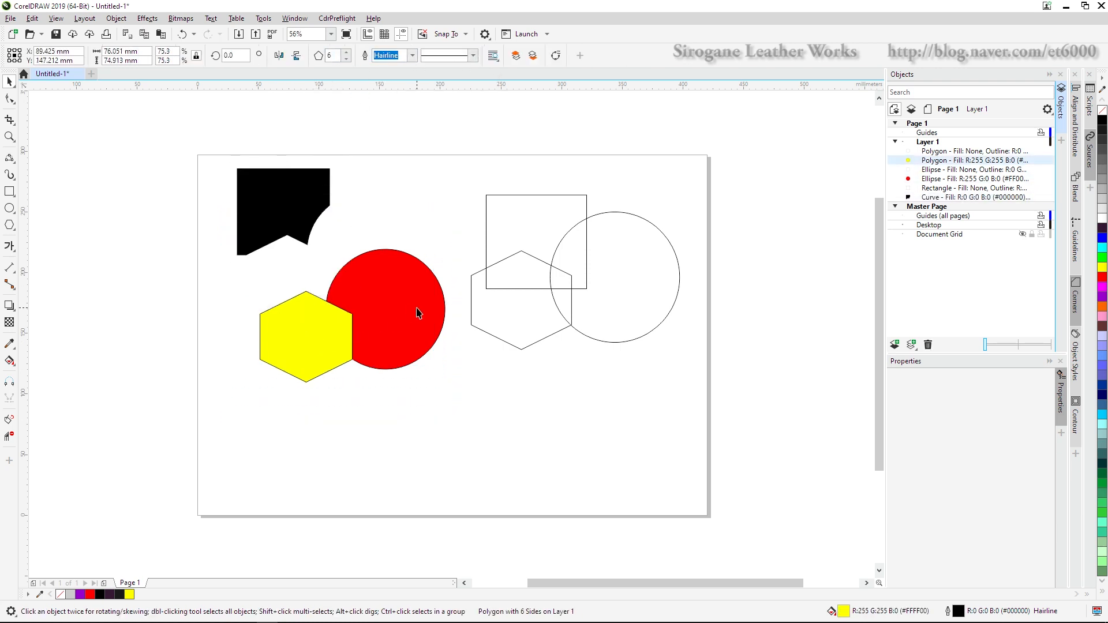
{"action": "left_click", "coordinate": [420, 314]}
{"action": "left_click", "coordinate": [383, 404]}
{"action": "key", "text": "ctrl+z"}
{"action": "key", "text": "ctrl+z"}
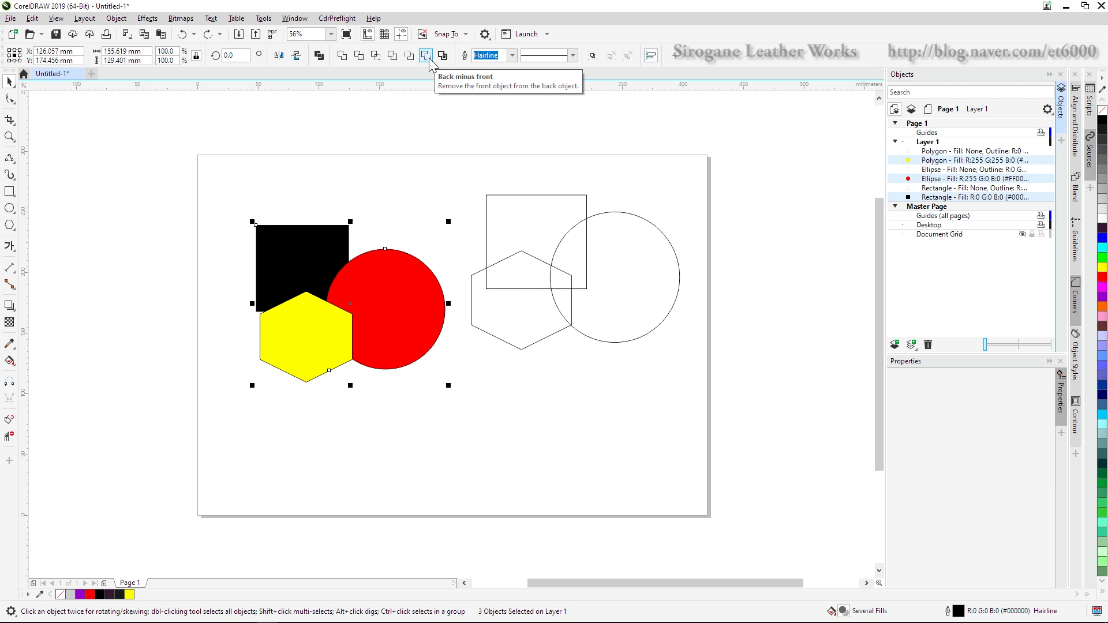
Step: Apply Back minus front to the three filled left shapes again for comparison with Trim, then undo it
{"action": "left_click", "coordinate": [428, 58]}
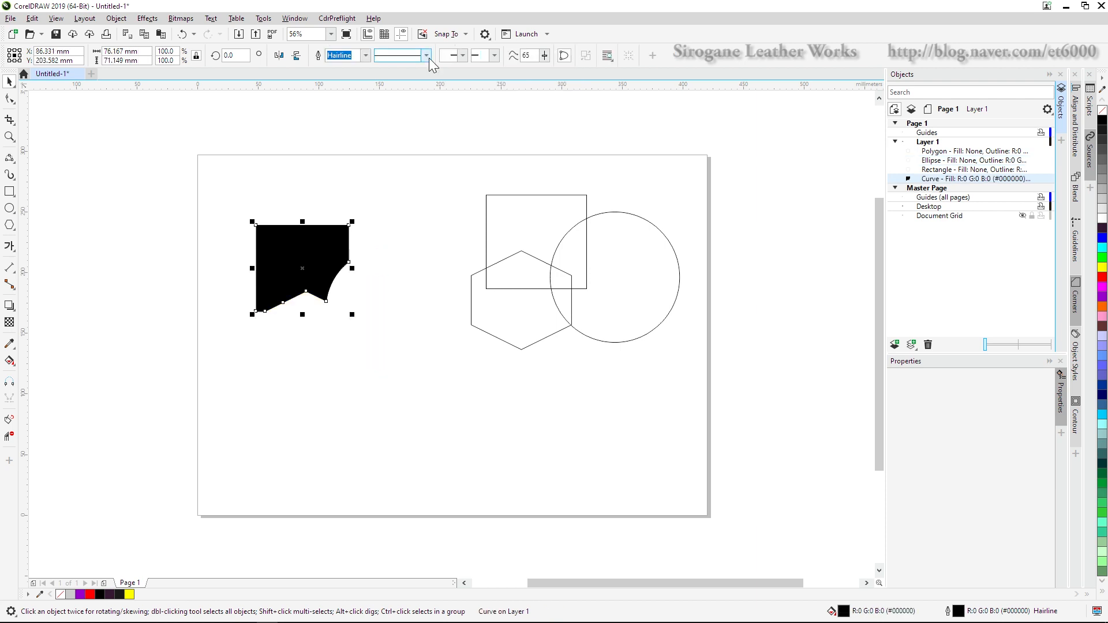
{"action": "left_click", "coordinate": [361, 407]}
{"action": "left_click", "coordinate": [299, 250]}
{"action": "left_click", "coordinate": [327, 366]}
{"action": "key", "text": "ctrl+z"}
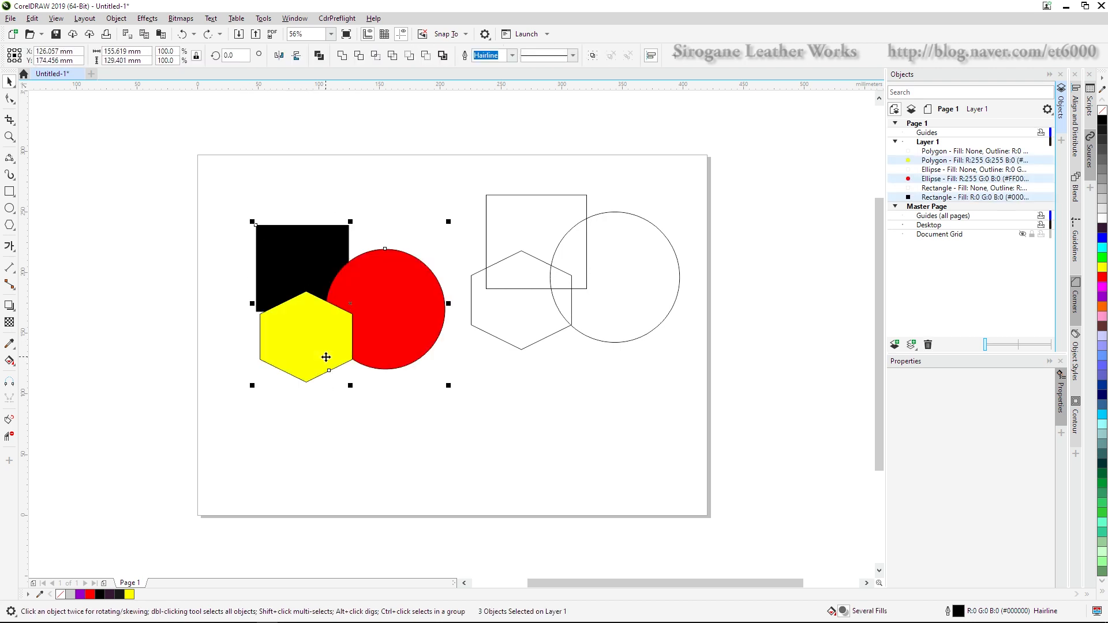
Step: Move the unfilled rectangle from the right set to the left set so it lies partly behind the filled shapes
{"action": "left_click", "coordinate": [341, 445]}
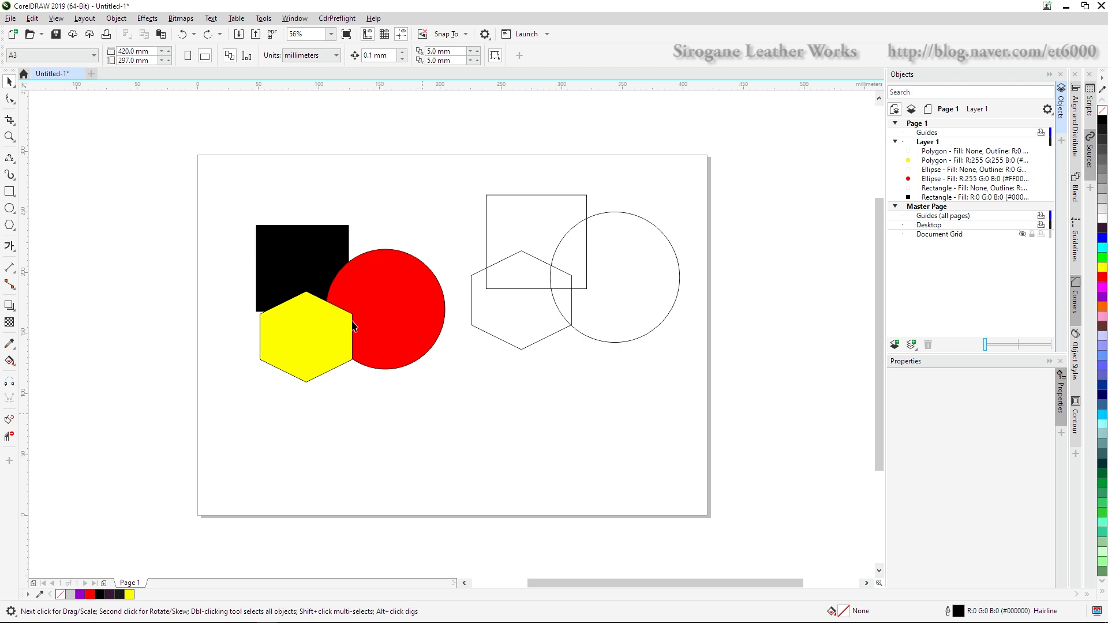
{"action": "left_click_drag", "start_coordinate": [231, 188], "coordinate": [465, 429]}
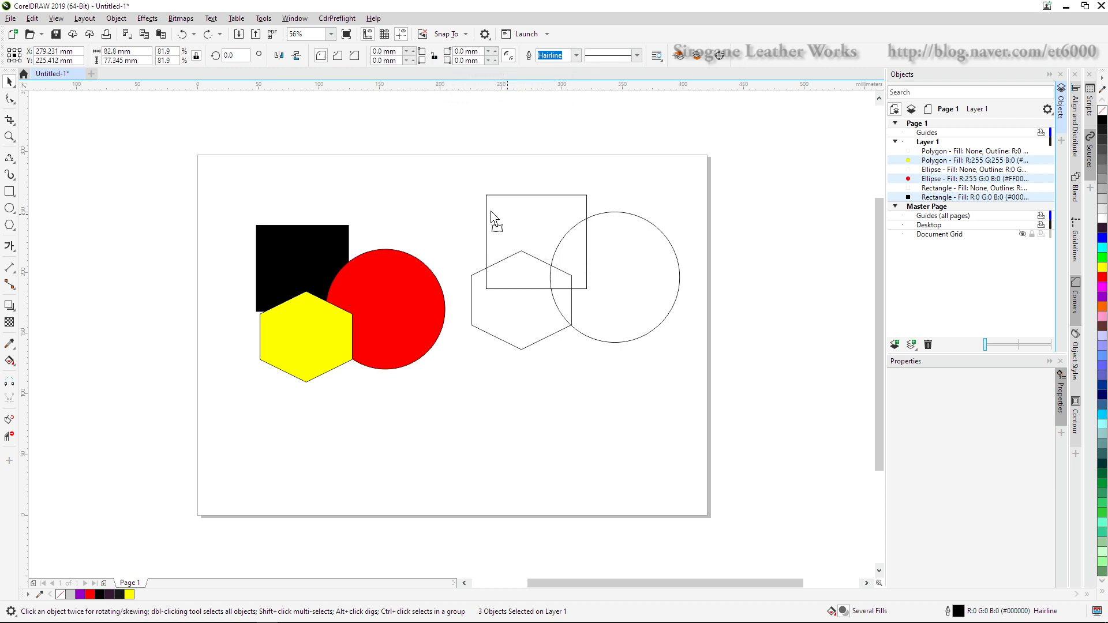
{"action": "left_click_drag", "start_coordinate": [497, 218], "coordinate": [344, 208]}
{"action": "left_click", "coordinate": [213, 172]}
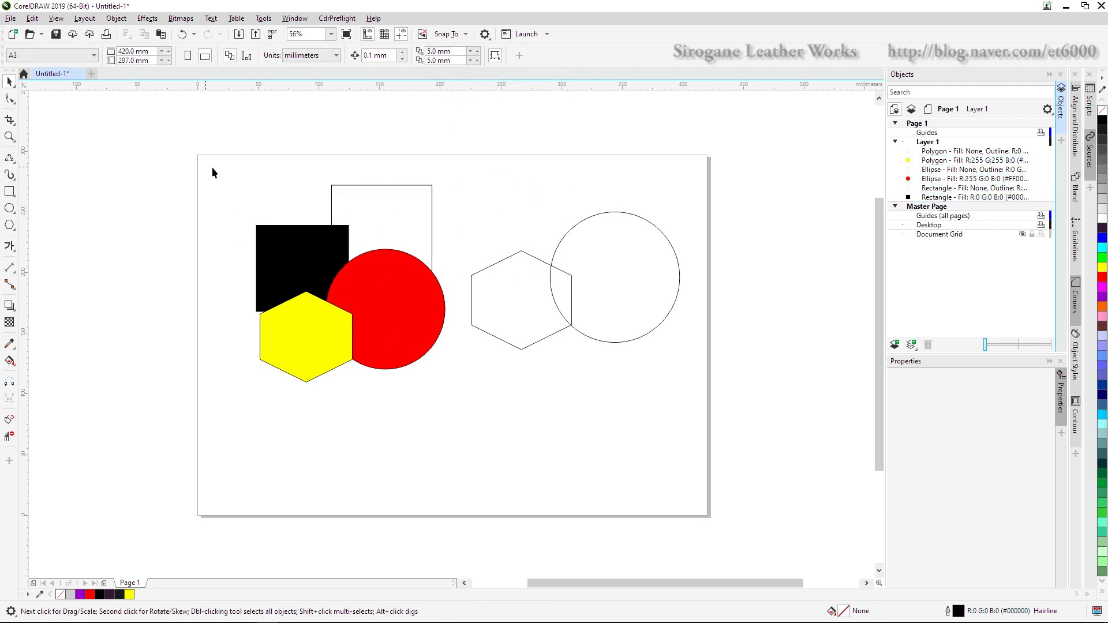
Step: Create a boundary around the four overlapping left shapes and move the resulting outline below the two sets
{"action": "left_click_drag", "start_coordinate": [449, 333], "coordinate": [455, 413]}
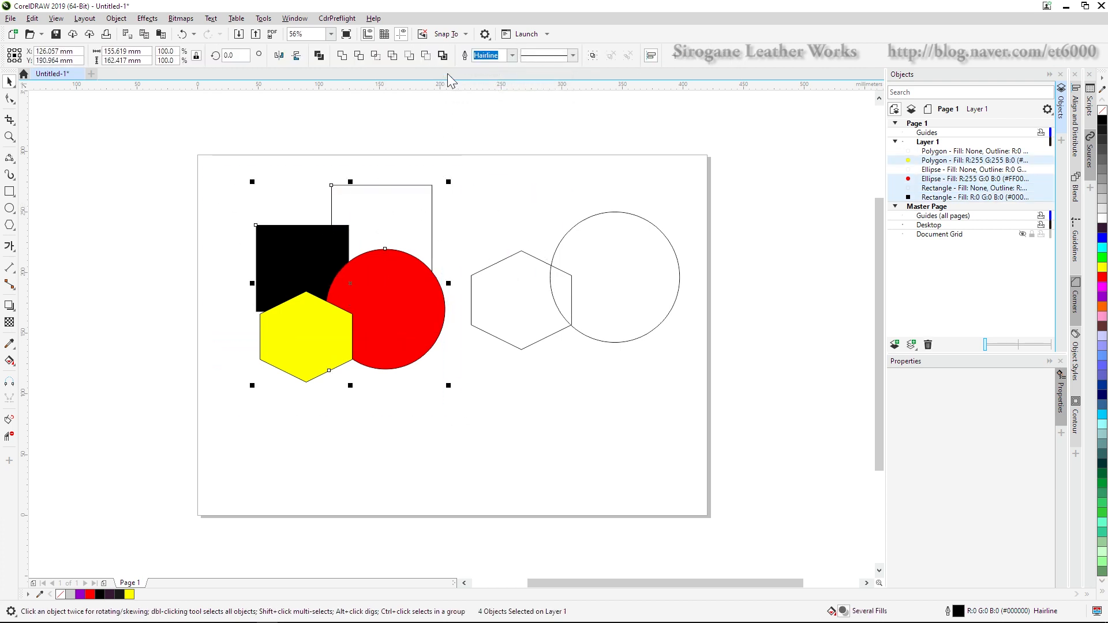
{"action": "left_click", "coordinate": [443, 55]}
{"action": "left_click_drag", "start_coordinate": [410, 218], "coordinate": [593, 405]}
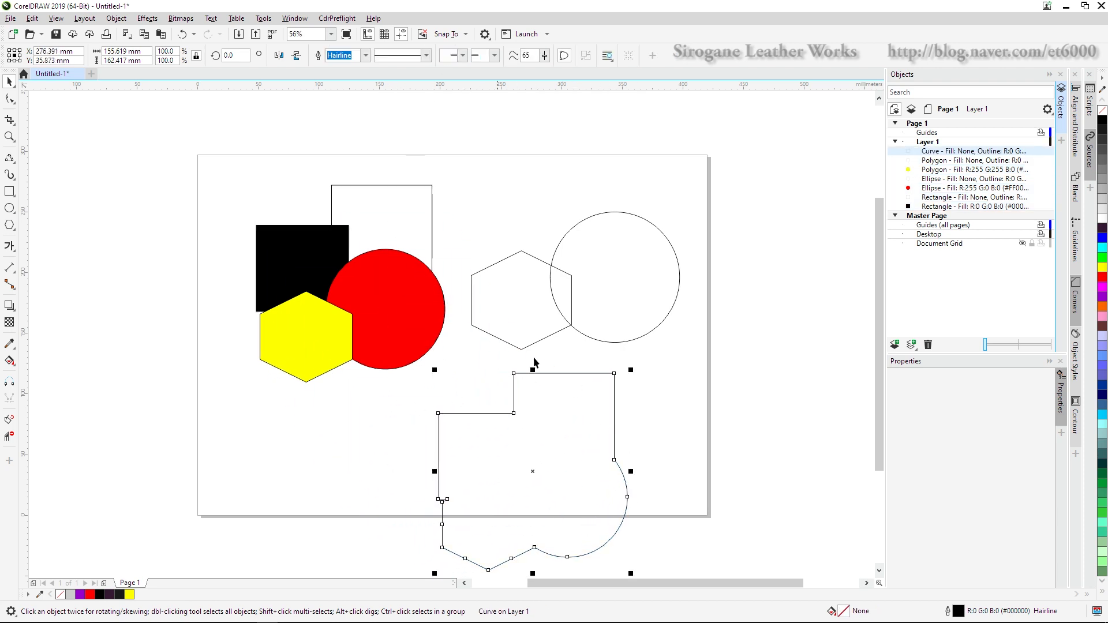
{"action": "left_click_drag", "start_coordinate": [512, 476], "coordinate": [454, 471]}
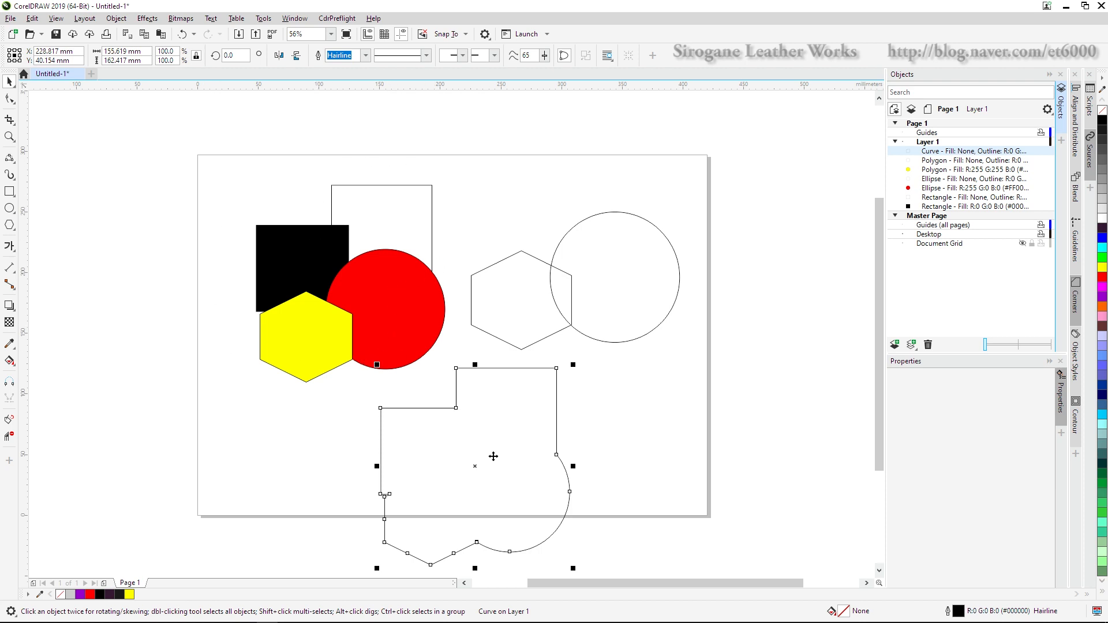
{"action": "mouse_move", "coordinate": [508, 468]}
{"action": "left_mouse_down"}
{"action": "mouse_move", "coordinate": [483, 462]}
{"action": "mouse_move", "coordinate": [501, 465]}
{"action": "left_mouse_up"}
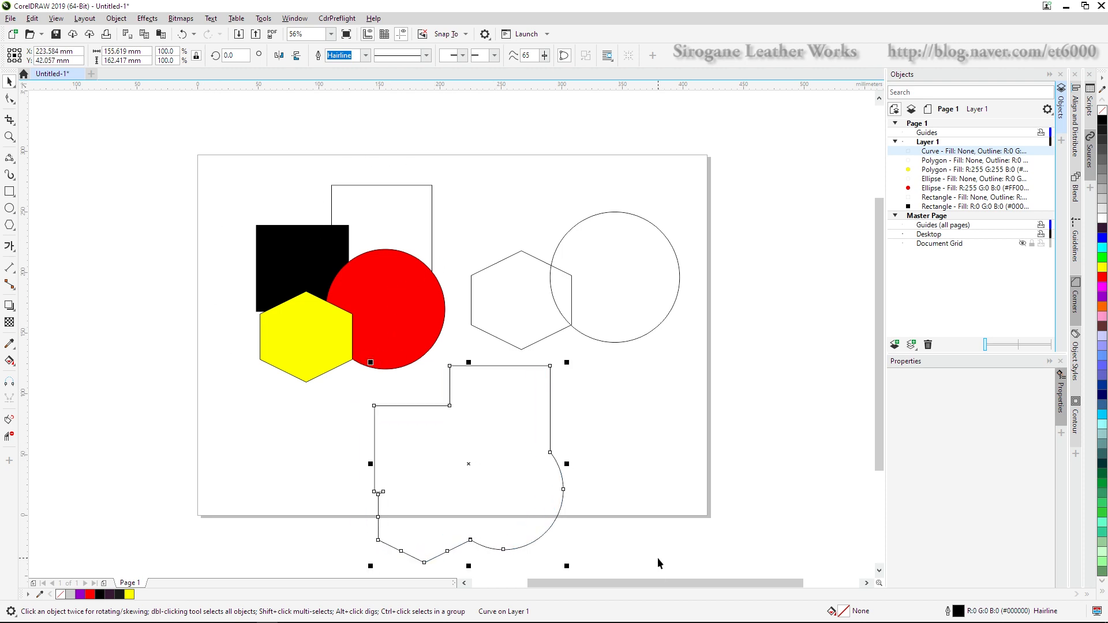
Step: Delete the boundary outline, create the boundary around the four left shapes once more and move it aside, then delete it too
{"action": "key", "text": "Delete"}
{"action": "left_click_drag", "start_coordinate": [224, 163], "coordinate": [451, 388]}
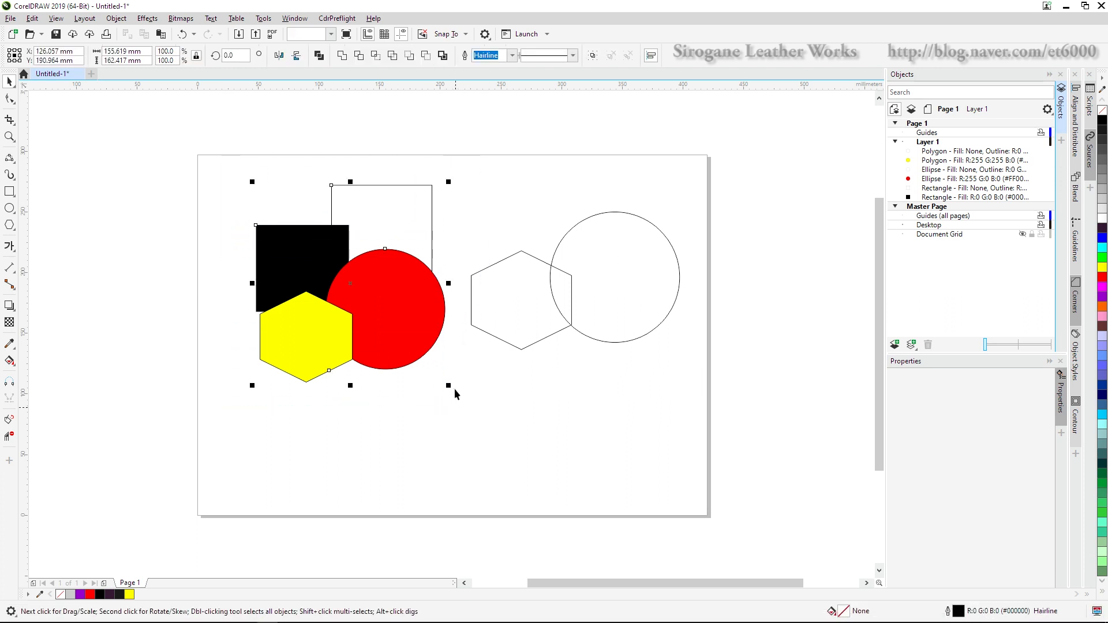
{"action": "left_click", "coordinate": [443, 54]}
{"action": "left_click_drag", "start_coordinate": [330, 336], "coordinate": [552, 441]}
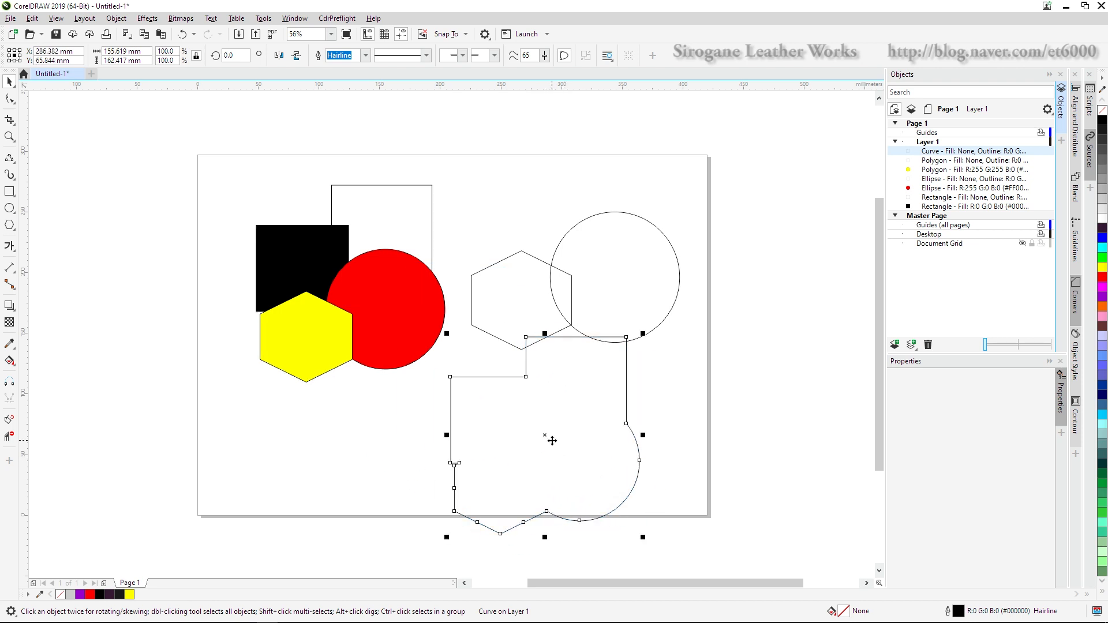
{"action": "key", "text": "Delete"}
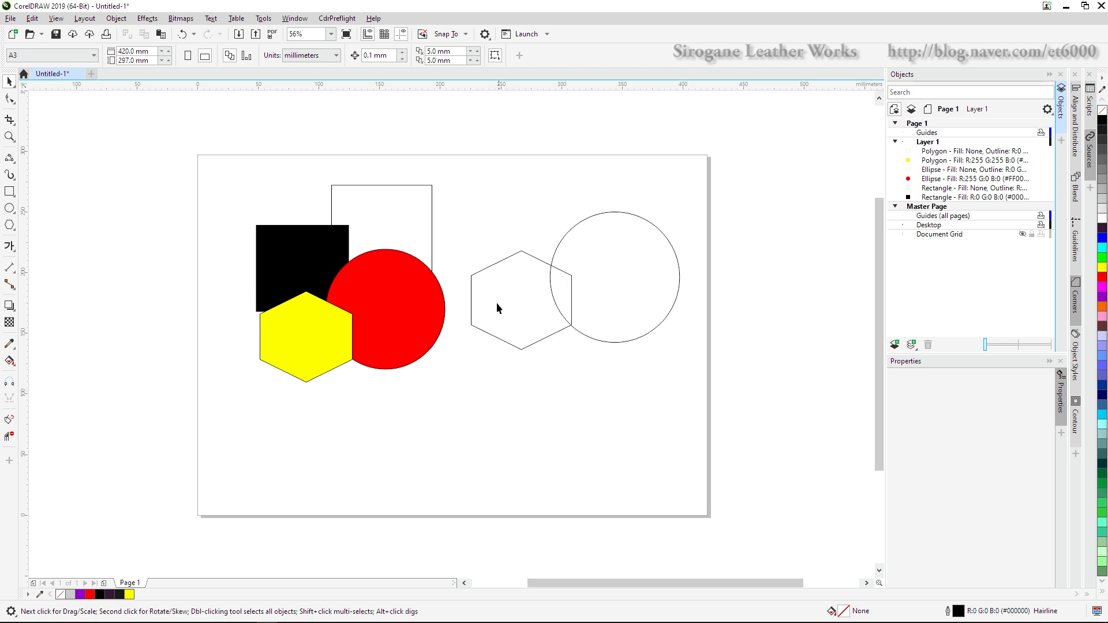
Step: Move the unfilled hexagon below the yellow one, shift the unfilled ellipse slightly, and place a horizontal guideline through the ellipse's lower part
{"action": "left_click_drag", "start_coordinate": [482, 333], "coordinate": [288, 400]}
{"action": "left_click_drag", "start_coordinate": [625, 255], "coordinate": [601, 283]}
{"action": "left_click", "coordinate": [613, 450]}
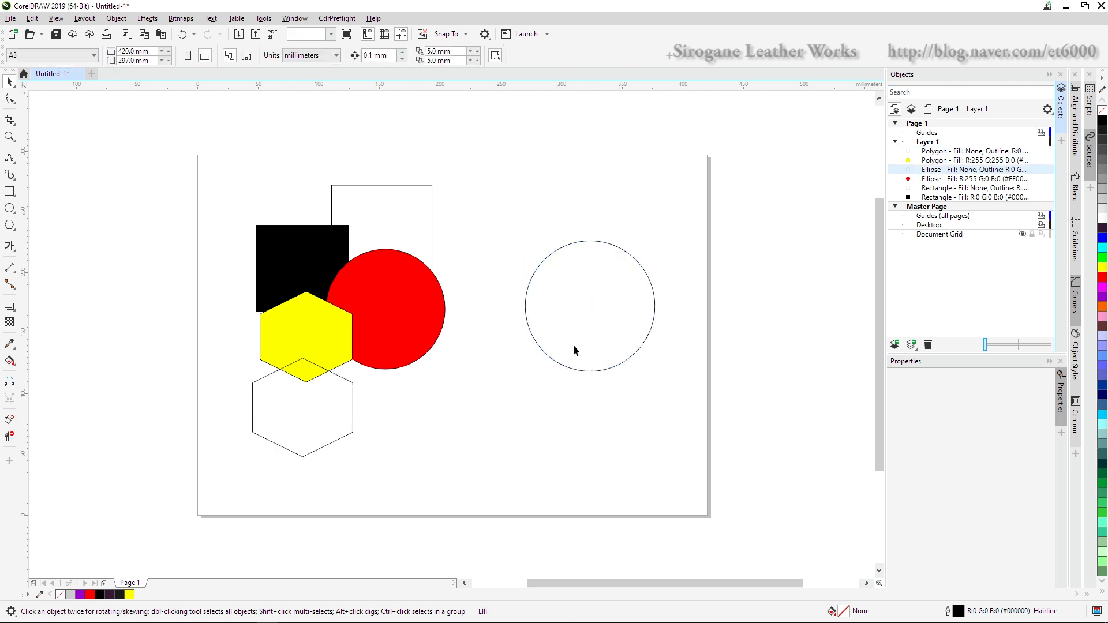
{"action": "left_click_drag", "start_coordinate": [631, 86], "coordinate": [631, 335]}
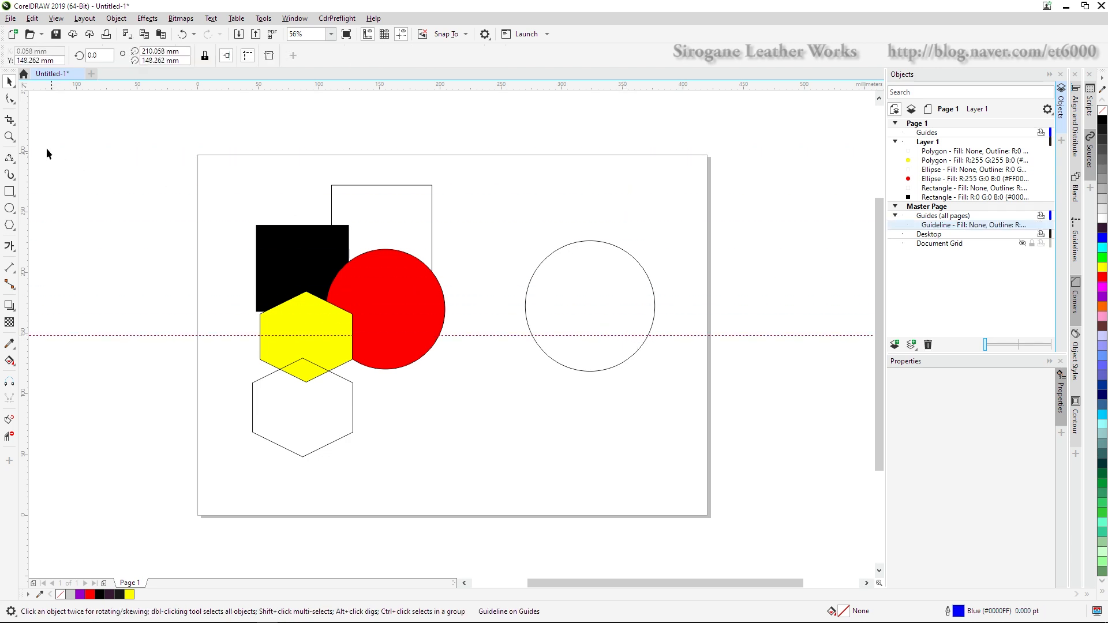
Step: Draw a rectangle about 133 × 55 mm below the guideline over the ellipse and cut the ellipse with it using Back minus front
{"action": "key", "text": "F6"}
{"action": "left_click_drag", "start_coordinate": [517, 334], "coordinate": [679, 402]}
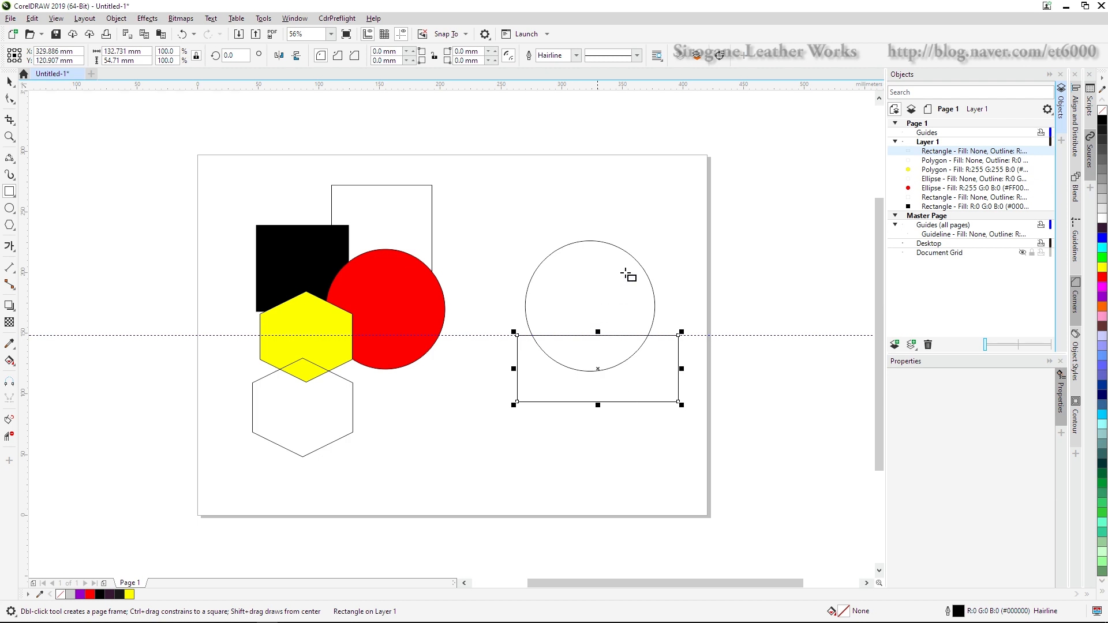
{"action": "left_click", "coordinate": [9, 82]}
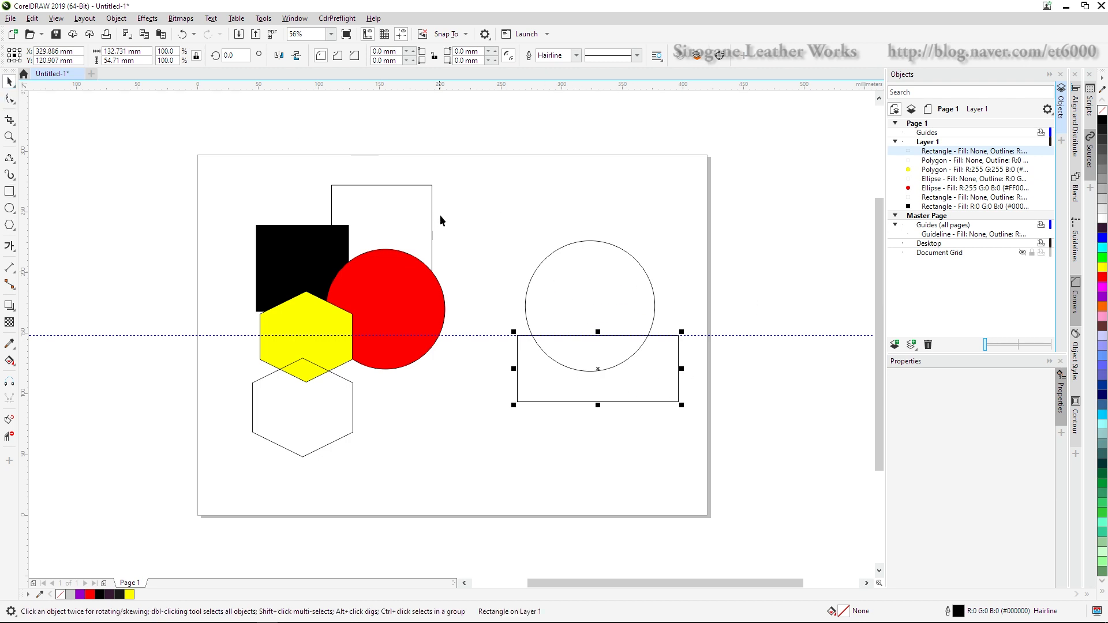
{"action": "left_click_drag", "start_coordinate": [487, 214], "coordinate": [766, 463]}
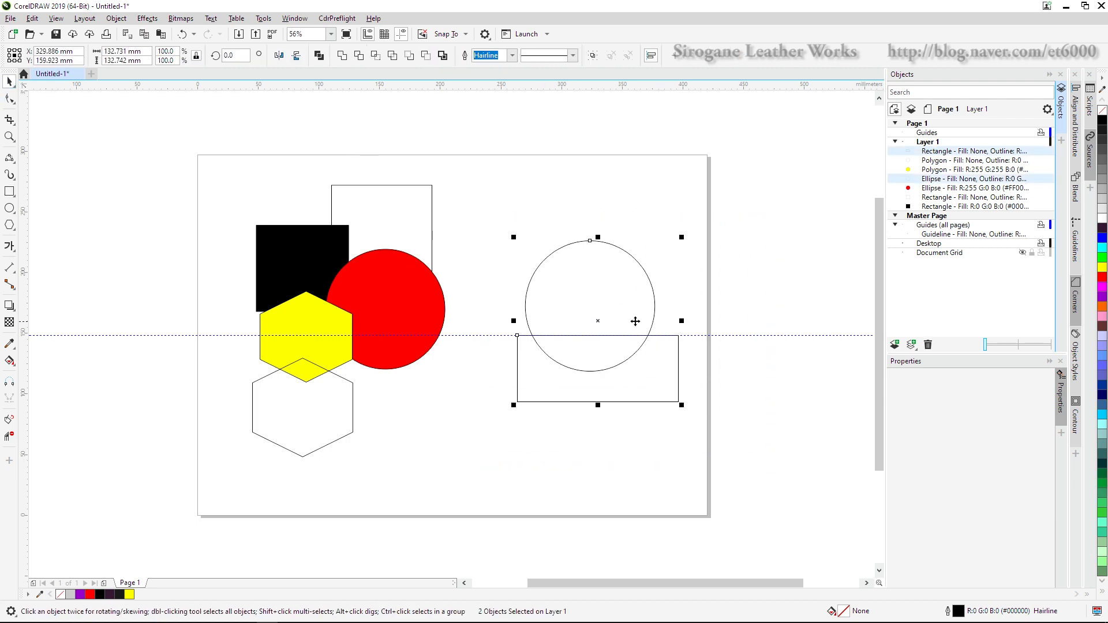
{"action": "left_click", "coordinate": [426, 56]}
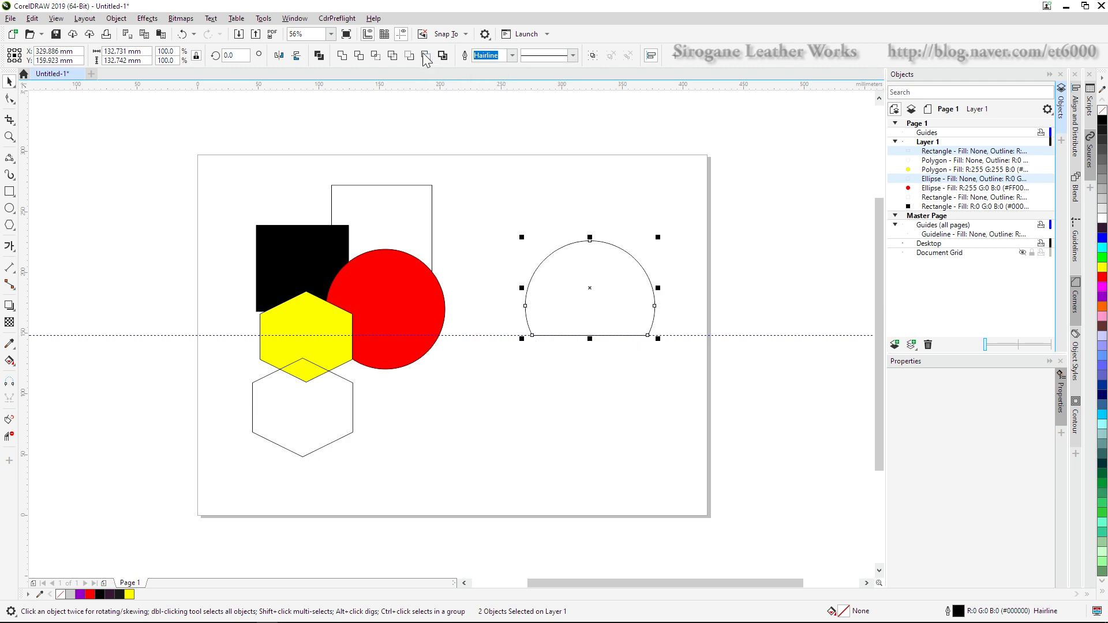
{"action": "left_click", "coordinate": [640, 395]}
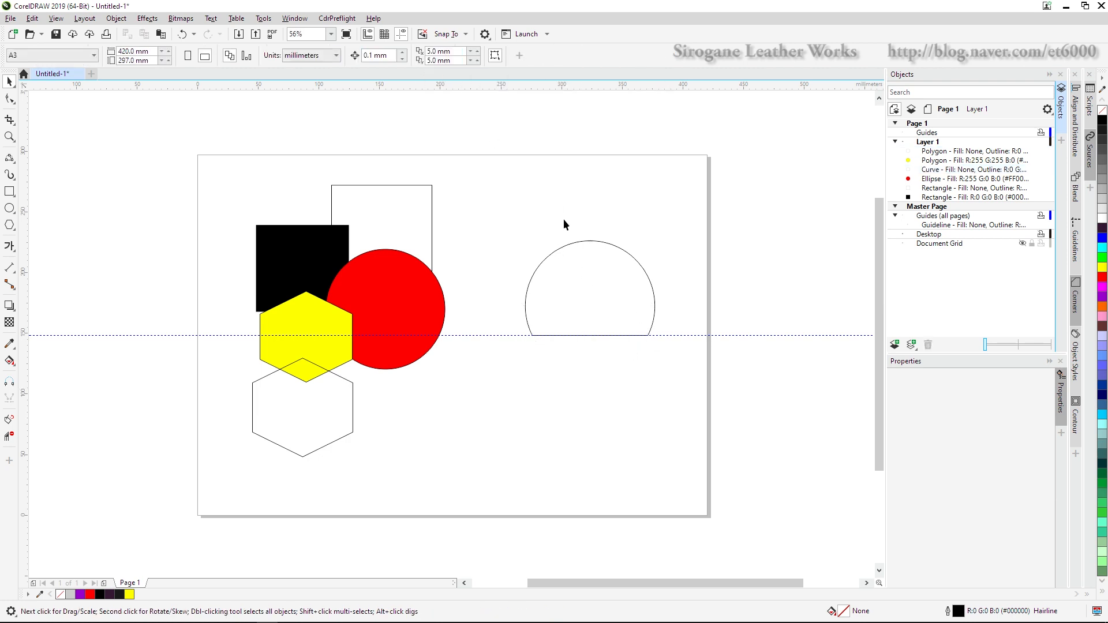
Step: Move the cut ellipse up and fill it black, then undo back to before the cut and delete the rectangle
{"action": "left_click_drag", "start_coordinate": [593, 284], "coordinate": [597, 247]}
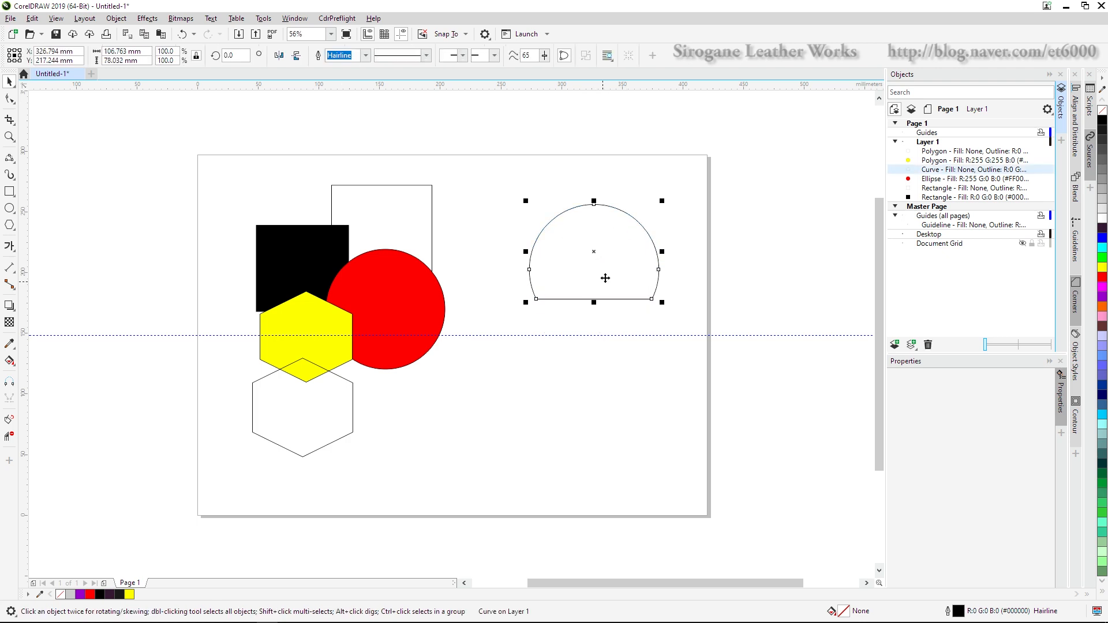
{"action": "key", "text": "F10"}
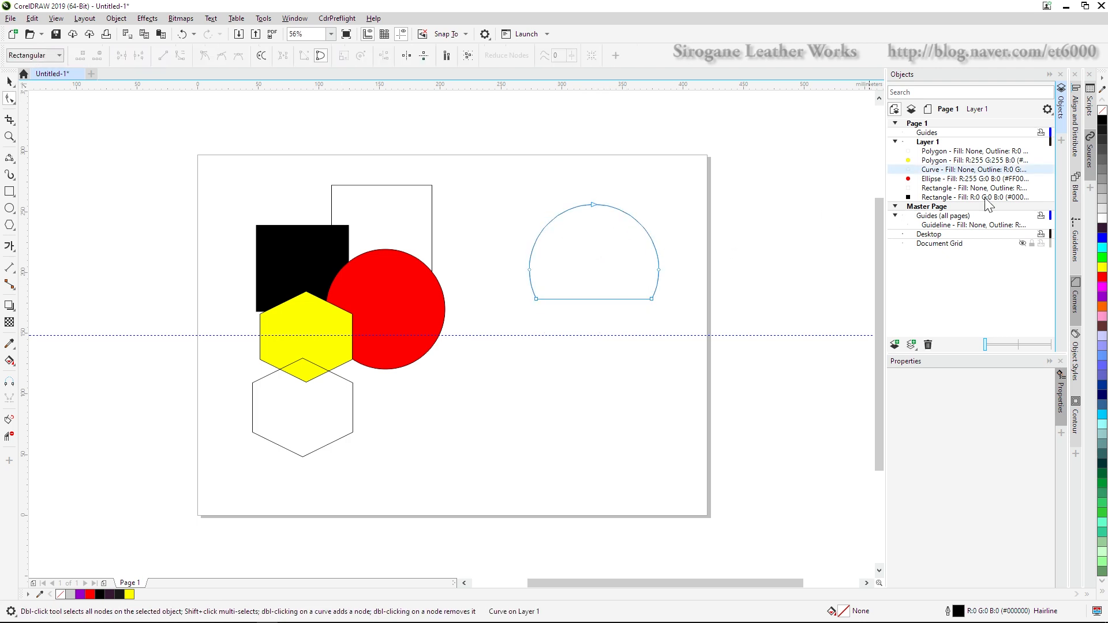
{"action": "left_click", "coordinate": [1102, 121]}
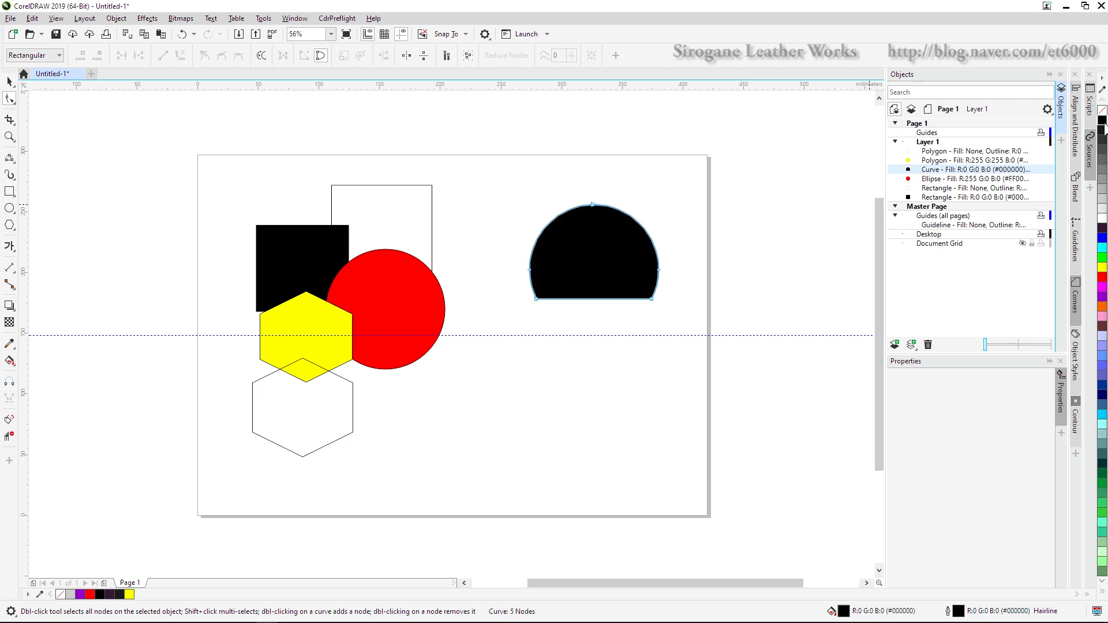
{"action": "key", "text": "ctrl+z"}
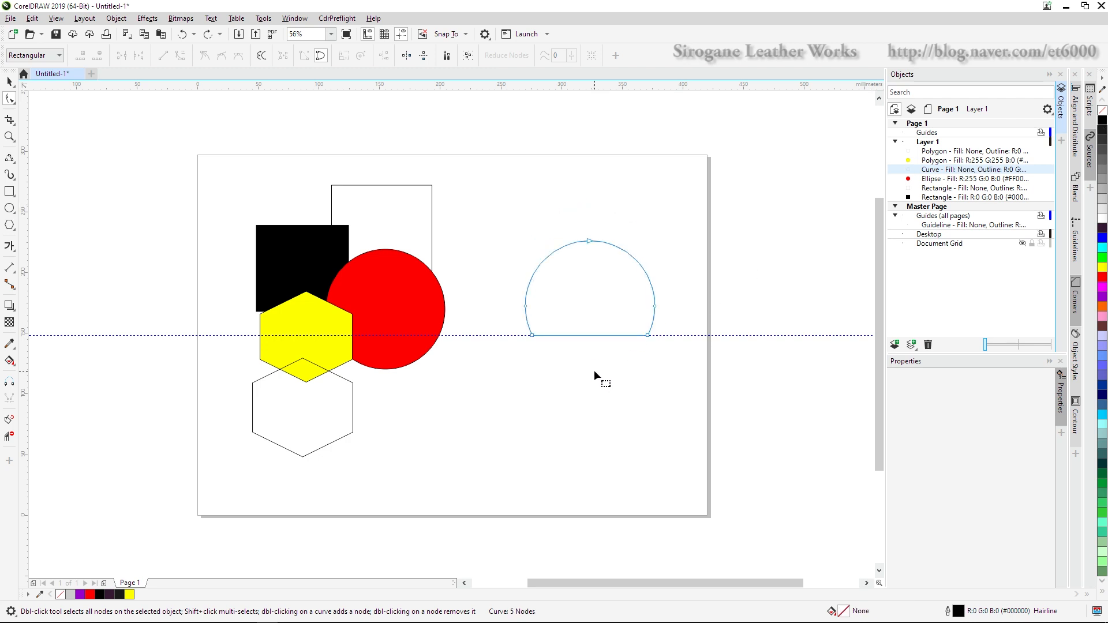
{"action": "key", "text": "ctrl+z"}
{"action": "left_click", "coordinate": [636, 401]}
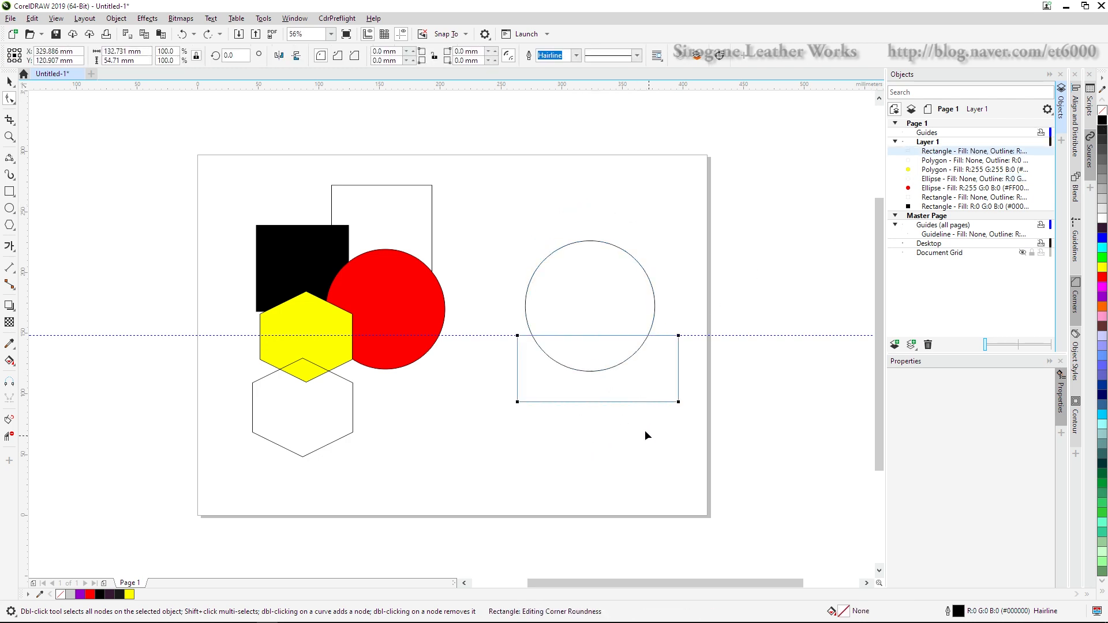
{"action": "key", "text": "Delete"}
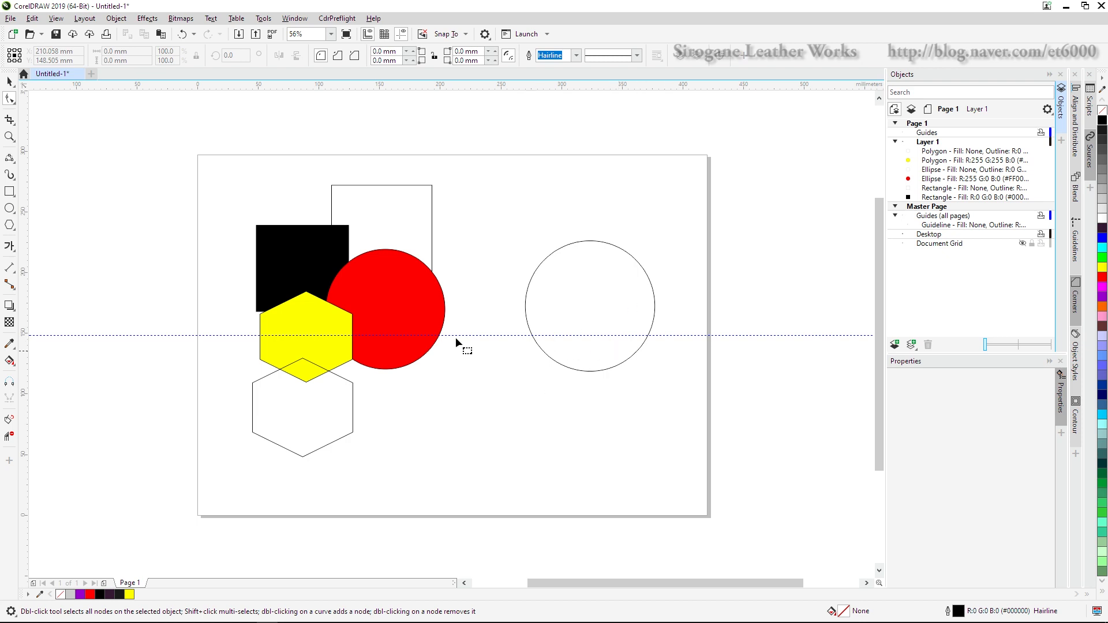
Step: Draw a tall rectangle about 34 × 151 mm and move it to overlap the unfilled ellipse's right side
{"action": "left_click", "coordinate": [9, 191]}
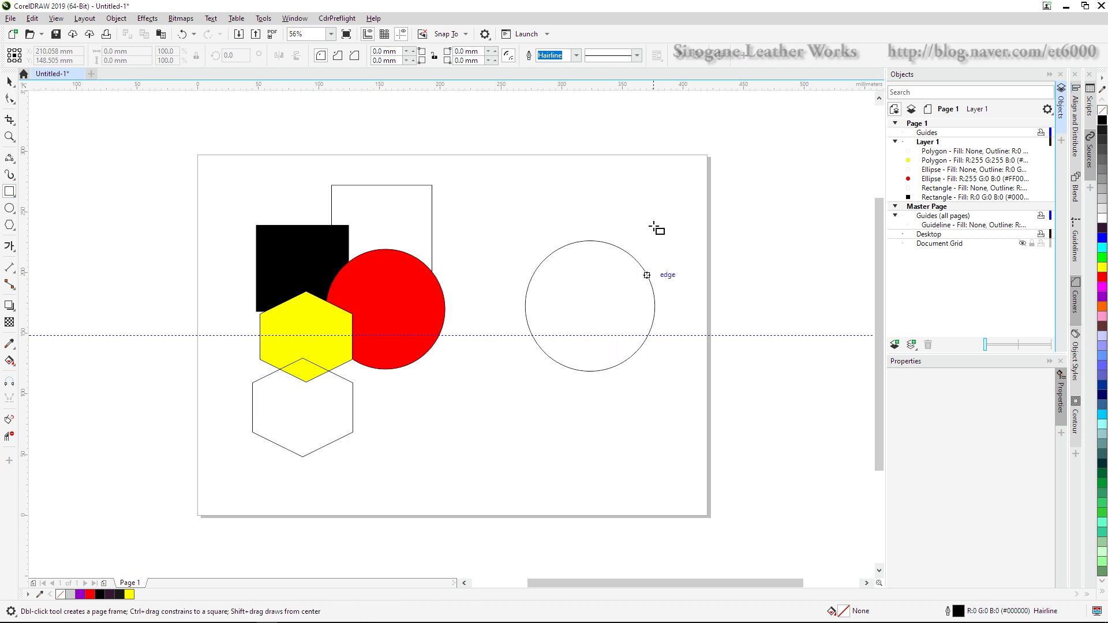
{"action": "left_click_drag", "start_coordinate": [669, 263], "coordinate": [695, 402]}
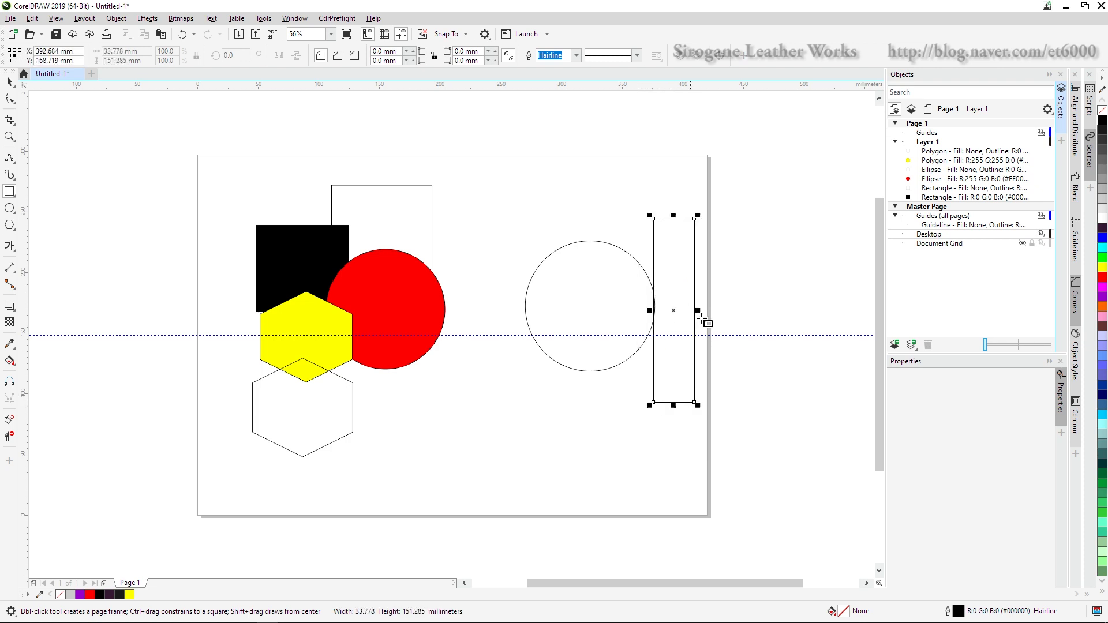
{"action": "key", "text": "space"}
{"action": "left_click_drag", "start_coordinate": [679, 311], "coordinate": [667, 307]}
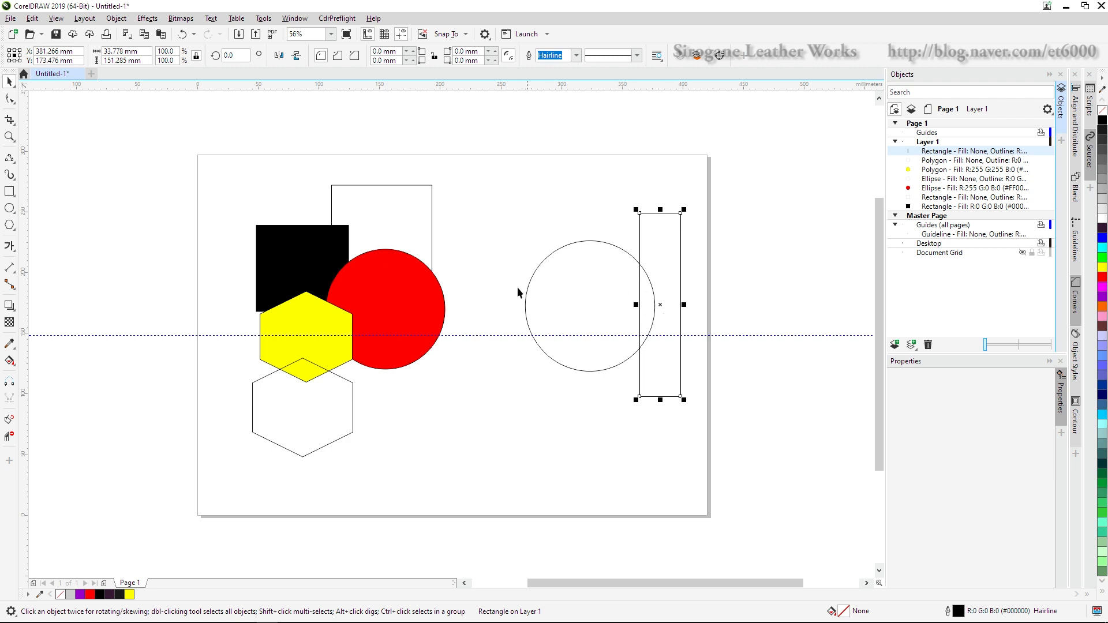
Step: Cut the ellipse with the tall rectangle using Back minus front, then undo the cut and the rectangle
{"action": "left_click", "coordinate": [570, 473]}
{"action": "left_click_drag", "start_coordinate": [500, 187], "coordinate": [579, 242]}
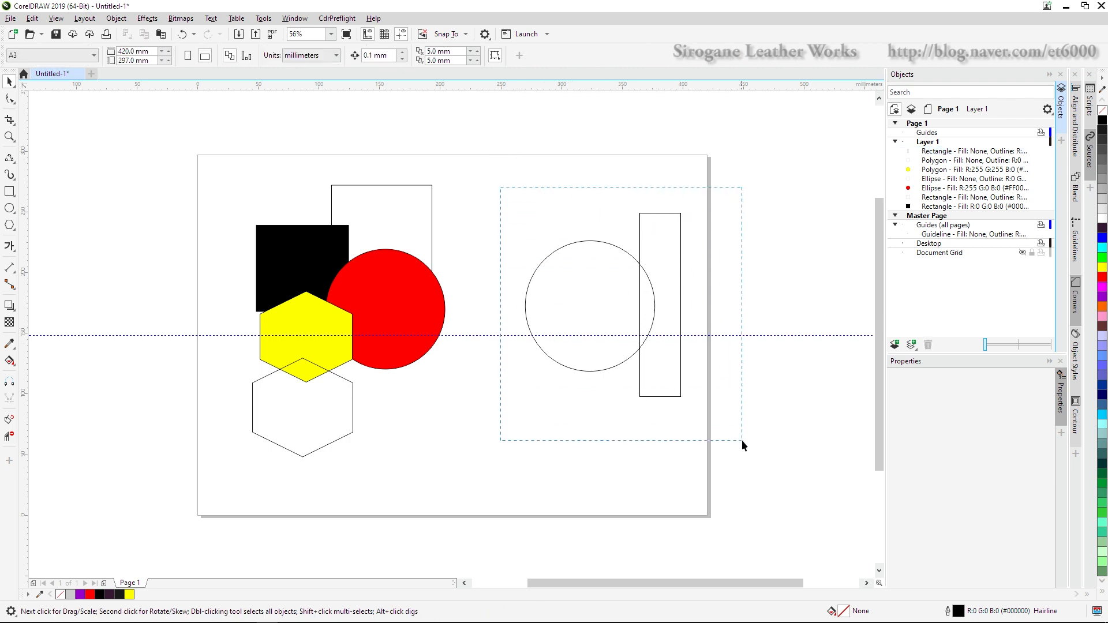
{"action": "left_click_drag", "start_coordinate": [742, 440], "coordinate": [742, 440]}
{"action": "left_click", "coordinate": [430, 56]}
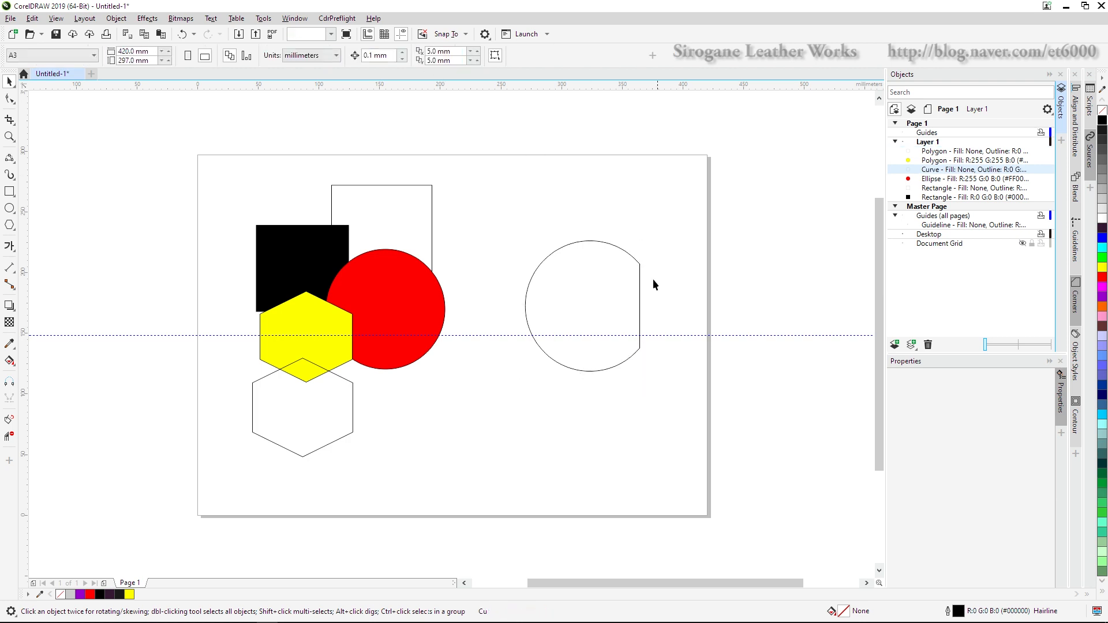
{"action": "left_click", "coordinate": [720, 388]}
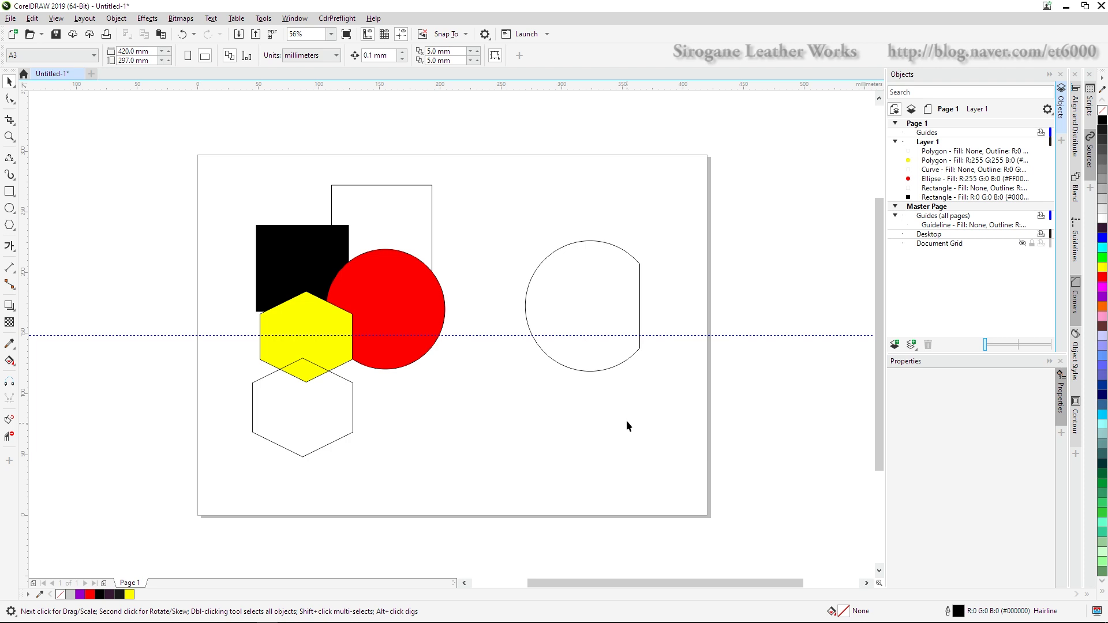
{"action": "key", "text": "ctrl+z"}
{"action": "key", "text": "ctrl+z"}
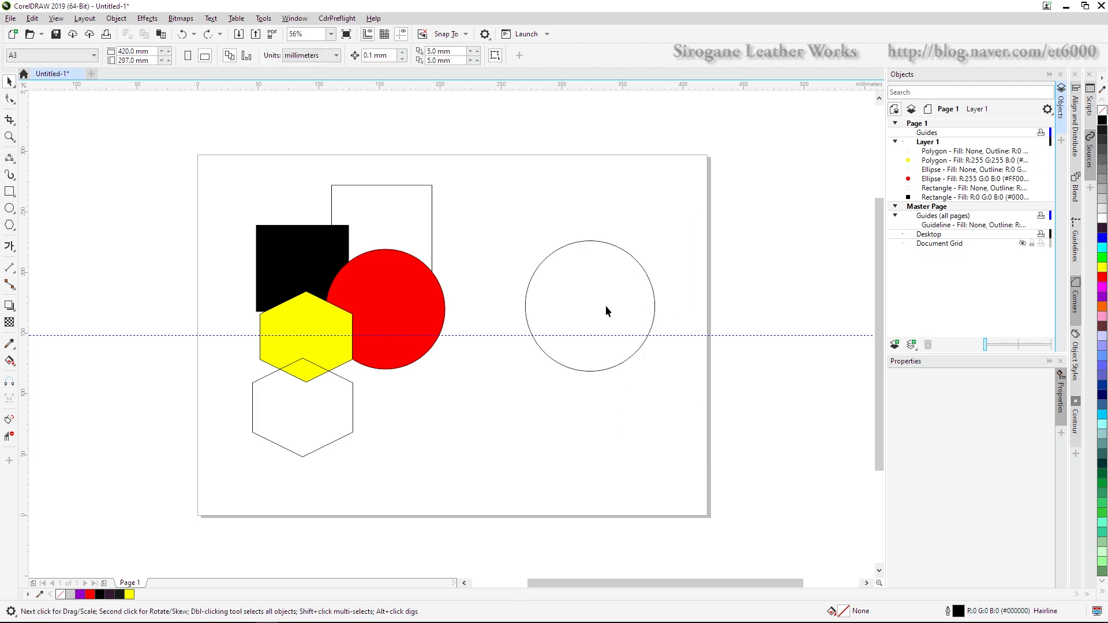
Step: Shift the unfilled ellipse slightly down and left, and draw a rectangle about 167 × 60 mm below the guideline over its lower part
{"action": "left_click", "coordinate": [601, 370]}
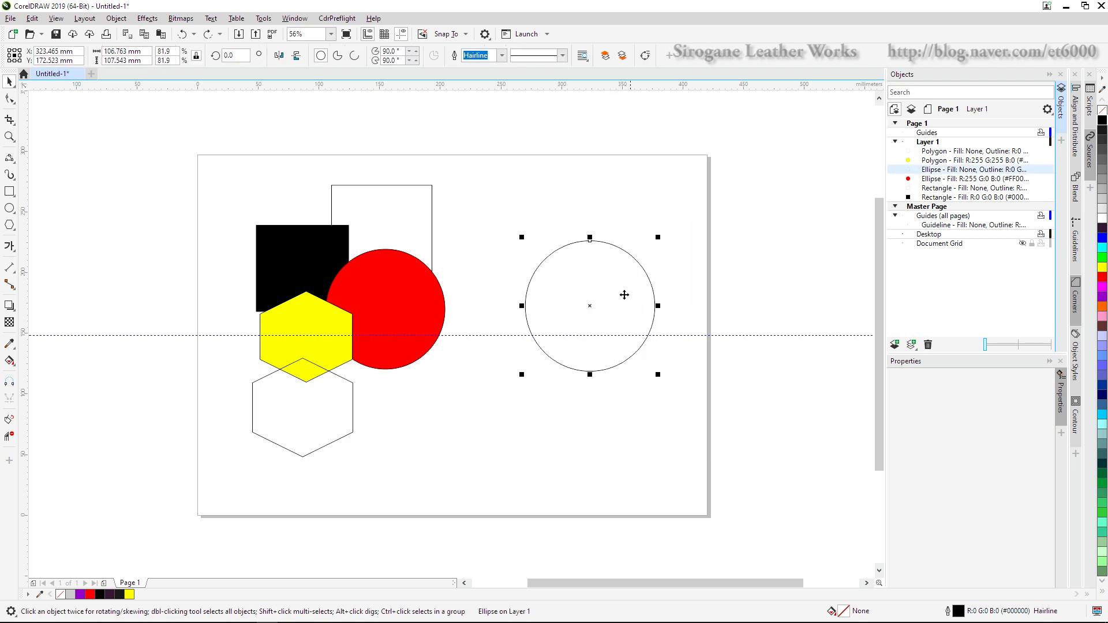
{"action": "mouse_move", "coordinate": [624, 294]}
{"action": "left_mouse_down"}
{"action": "mouse_move", "coordinate": [601, 248]}
{"action": "mouse_move", "coordinate": [619, 302]}
{"action": "left_mouse_up"}
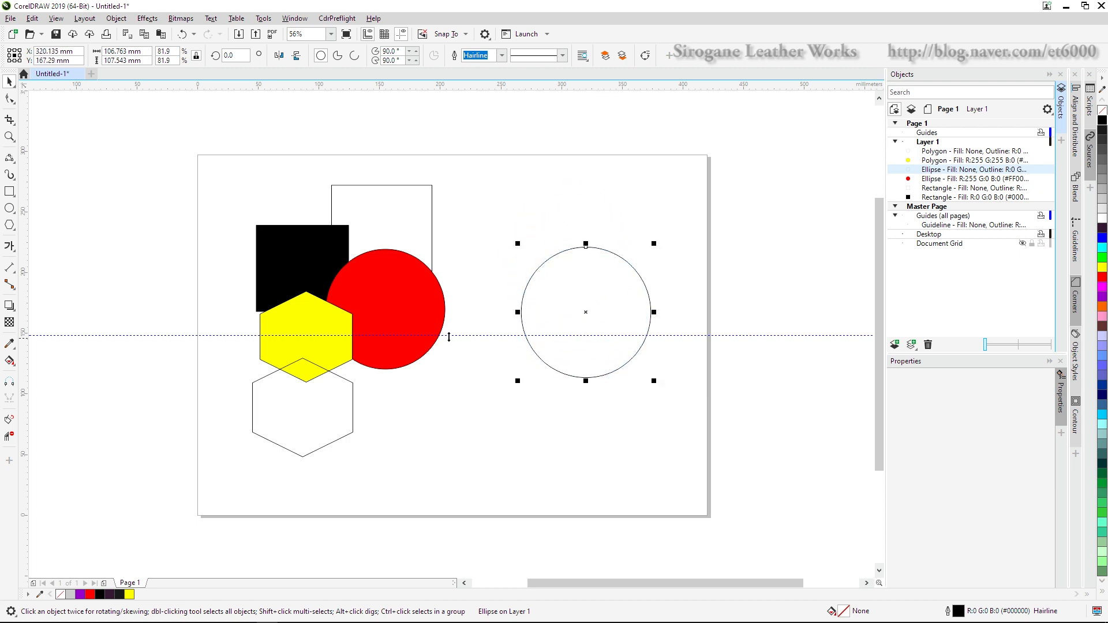
{"action": "left_click", "coordinate": [16, 198]}
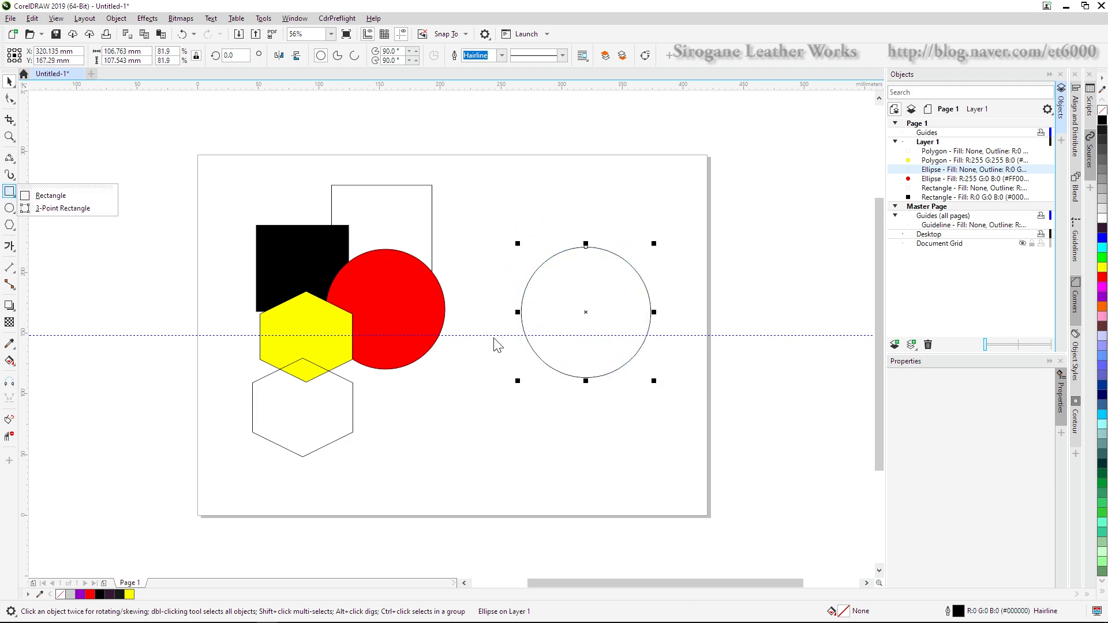
{"action": "left_click", "coordinate": [58, 195]}
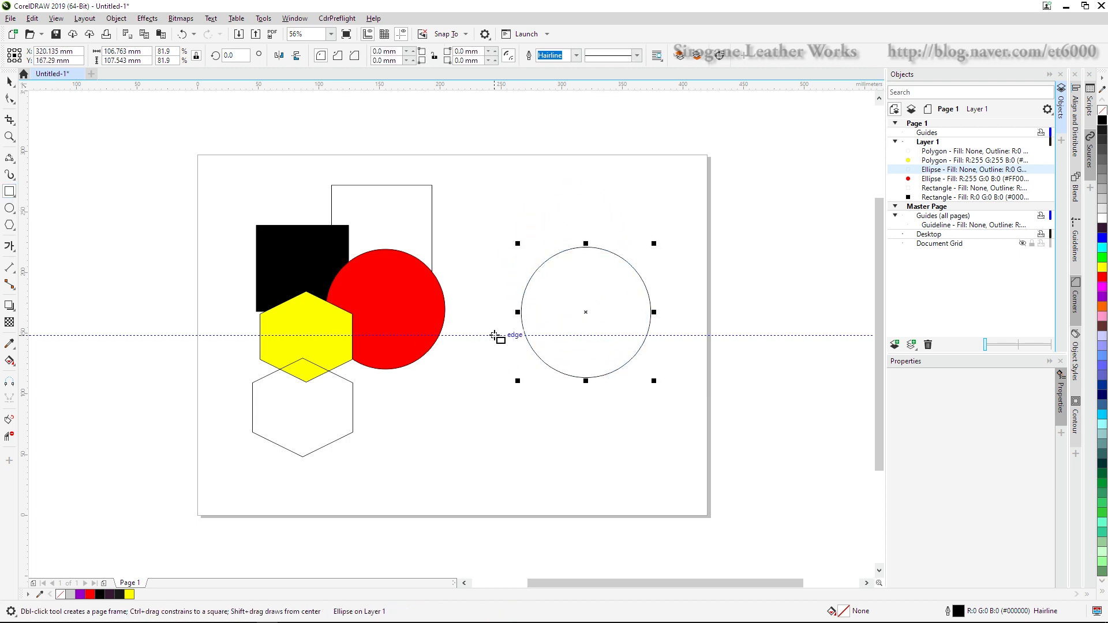
{"action": "left_click_drag", "start_coordinate": [495, 335], "coordinate": [697, 408]}
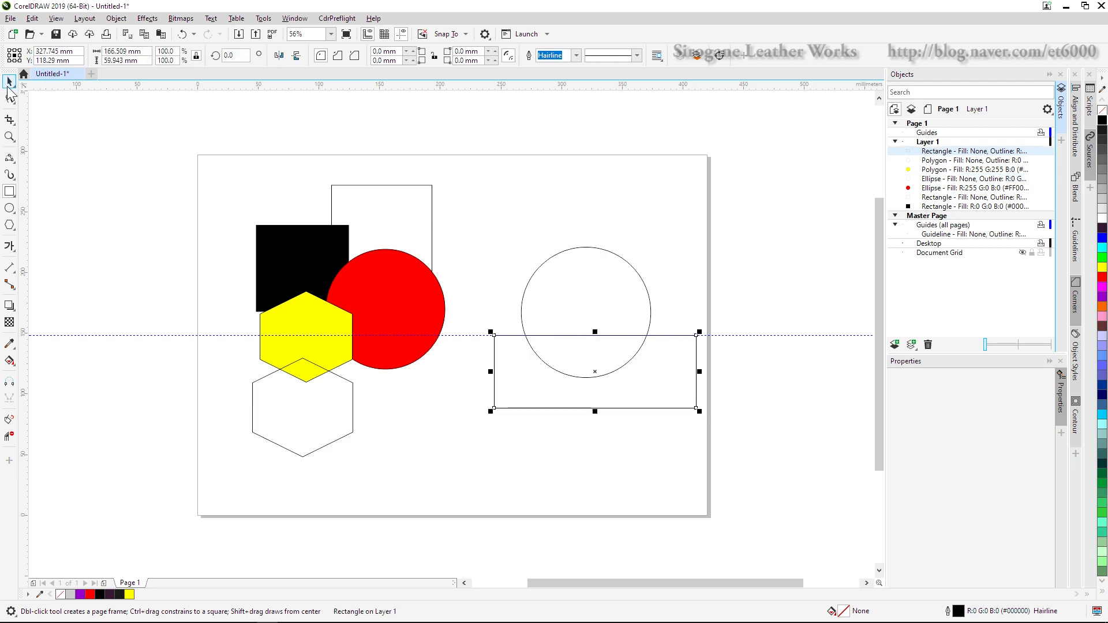
Step: Apply Back minus front to the ellipse and the wide rectangle, then undo the cut and the rectangle
{"action": "left_click", "coordinate": [9, 81]}
{"action": "left_click_drag", "start_coordinate": [472, 230], "coordinate": [752, 460]}
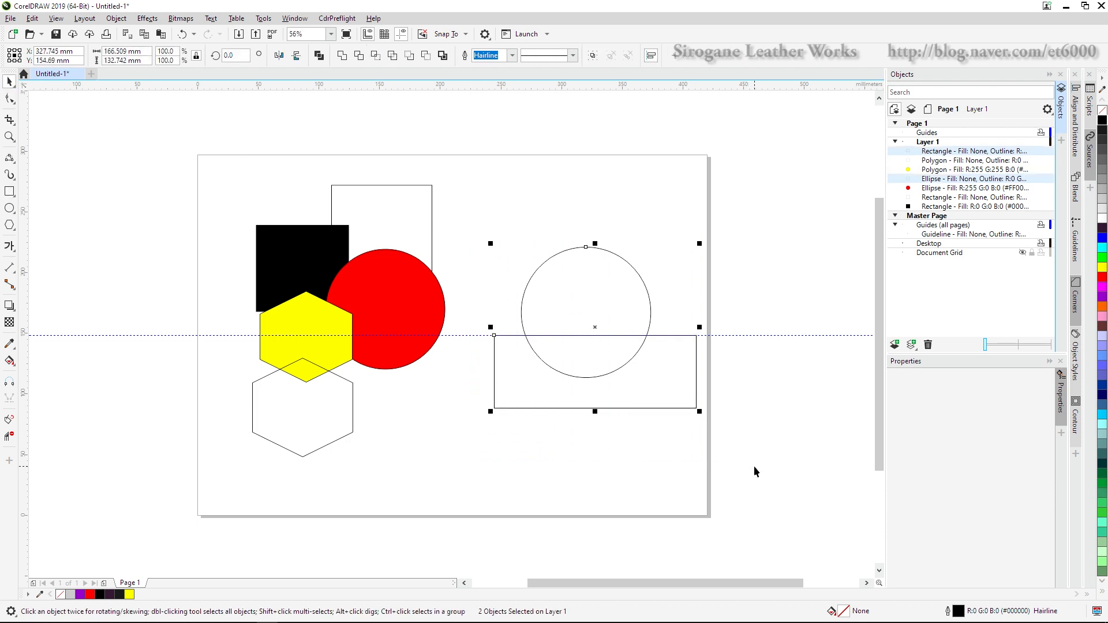
{"action": "left_click", "coordinate": [427, 56]}
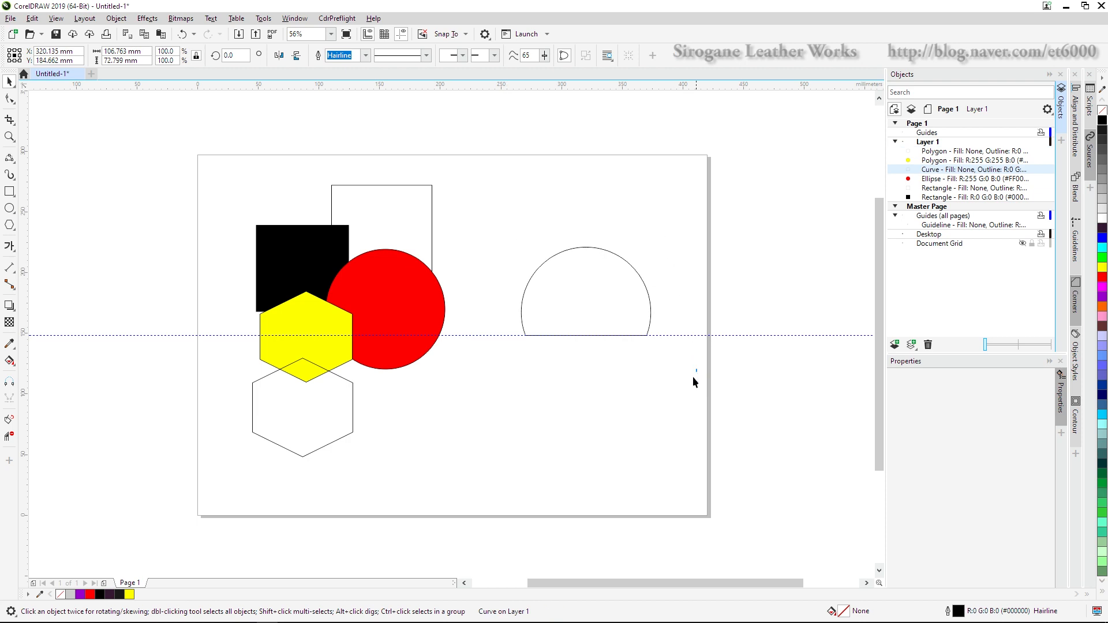
{"action": "key", "text": "ctrl+z"}
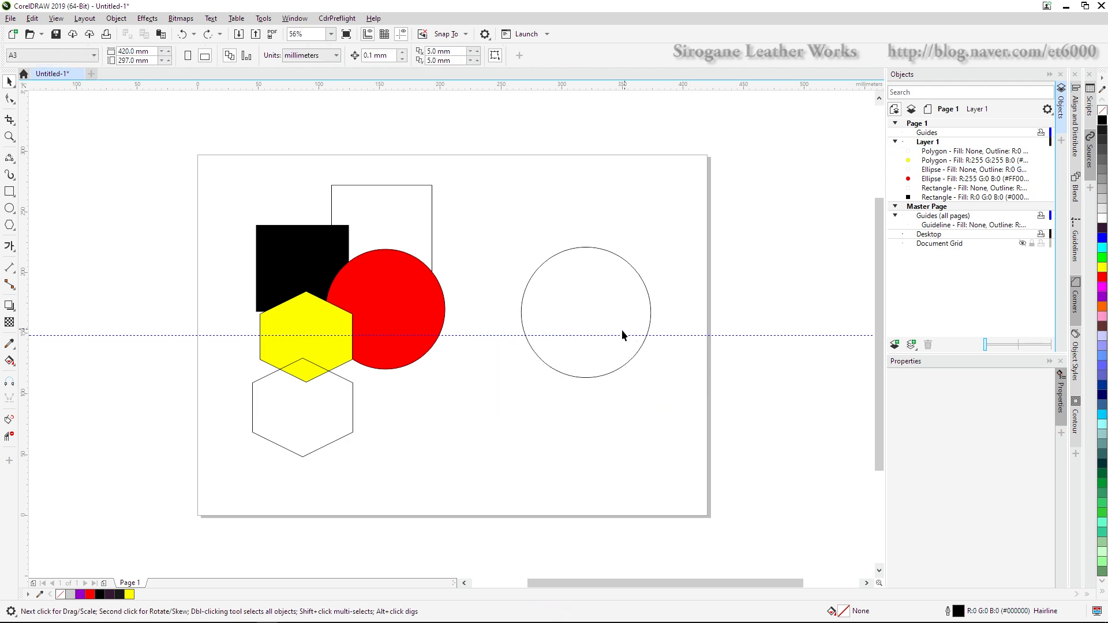
Step: Draw a straight 2-point line about 113 mm long along the guideline across the unfilled ellipse
{"action": "left_click", "coordinate": [13, 161]}
{"action": "left_click", "coordinate": [60, 174]}
{"action": "left_click_drag", "start_coordinate": [520, 335], "coordinate": [664, 337]}
Step: Convert the unfilled ellipse to curves and add a node on each side near where the line crosses it
{"action": "scroll", "coordinate": [653, 316], "scroll_direction": "up", "scroll_amount": 3}
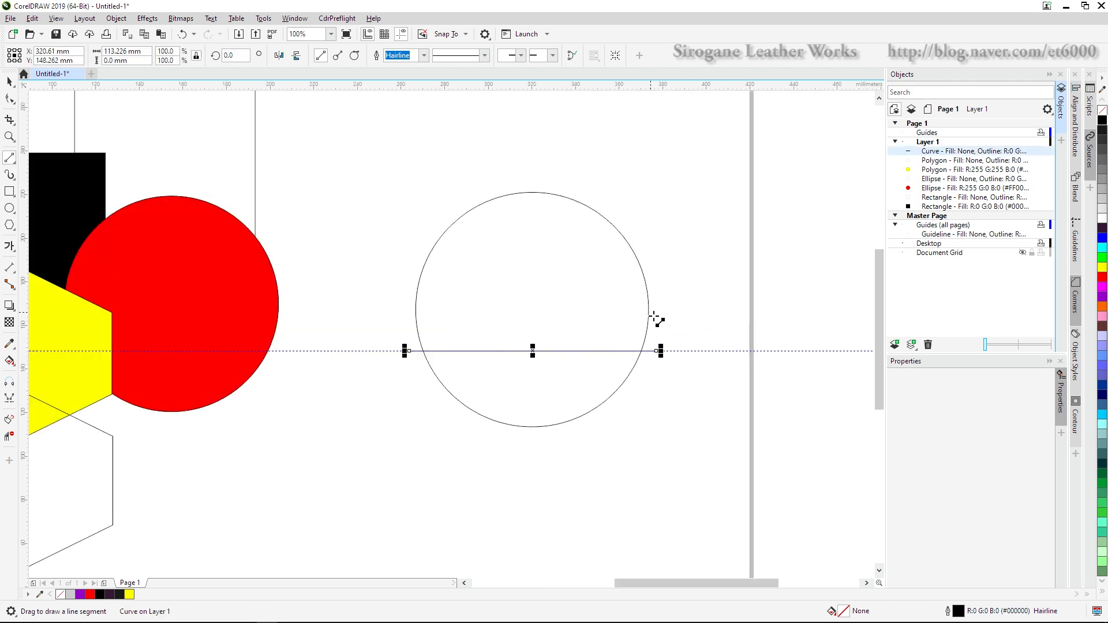
{"action": "key", "text": "F10"}
{"action": "left_click", "coordinate": [564, 421]}
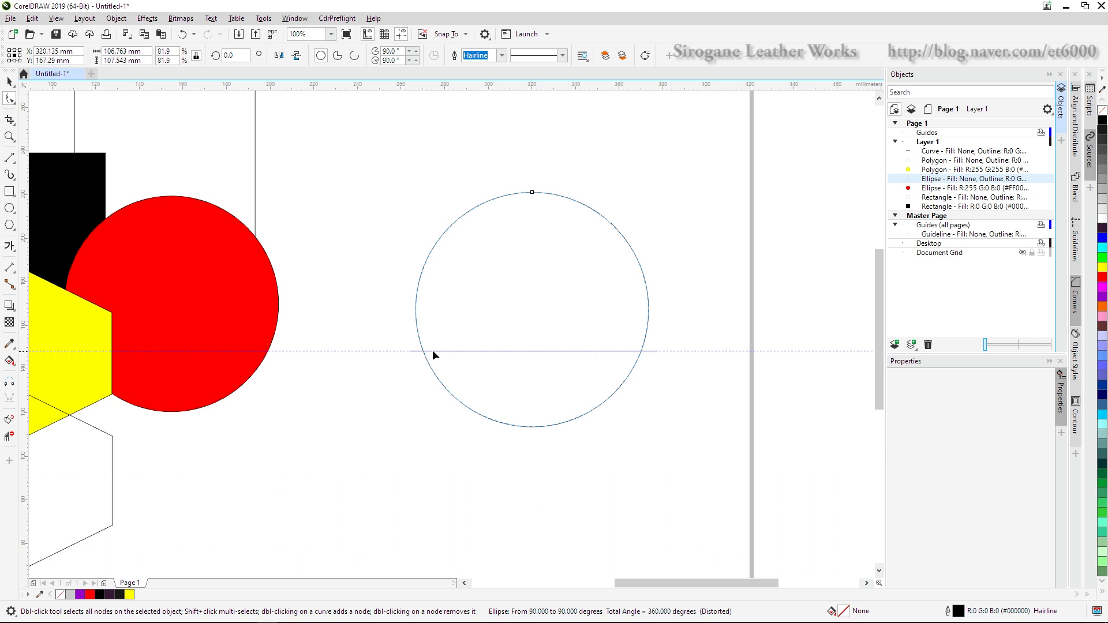
{"action": "key", "text": "ctrl+q"}
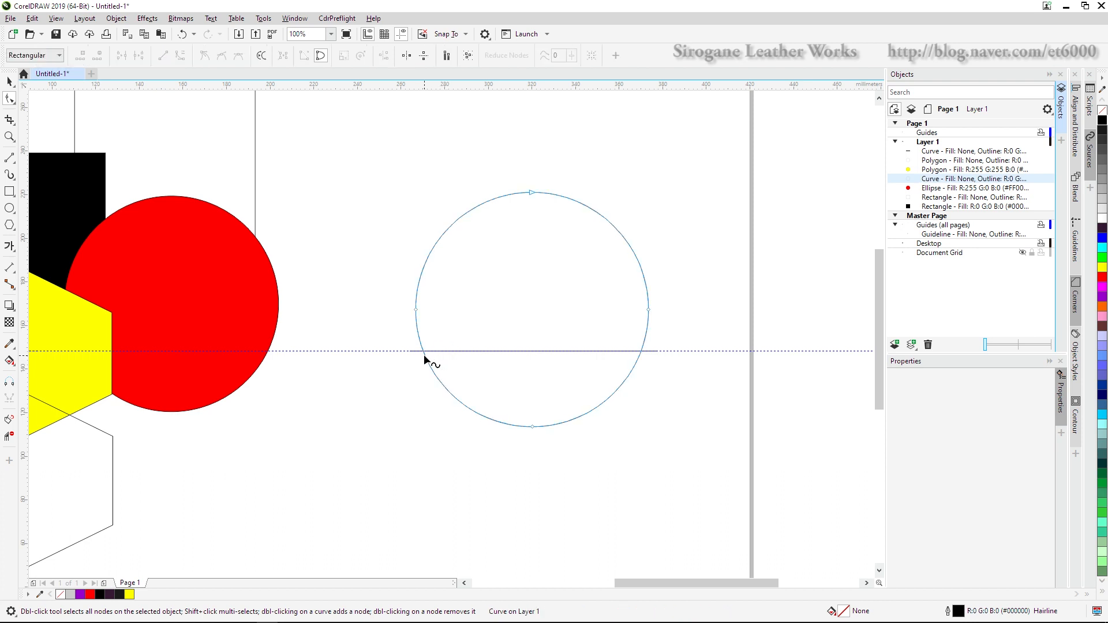
{"action": "double_click", "coordinate": [424, 355]}
{"action": "double_click", "coordinate": [640, 353]}
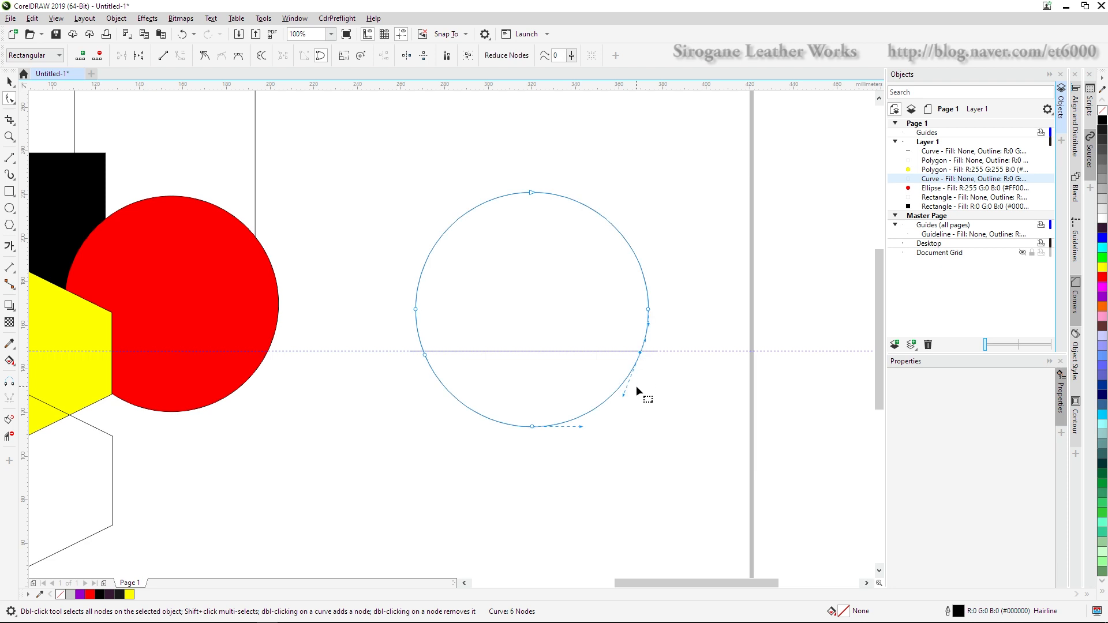
Step: Delete the two curve segments of the unfilled circle that lie below the straight line
{"action": "left_click", "coordinate": [608, 396]}
{"action": "key", "text": "Delete"}
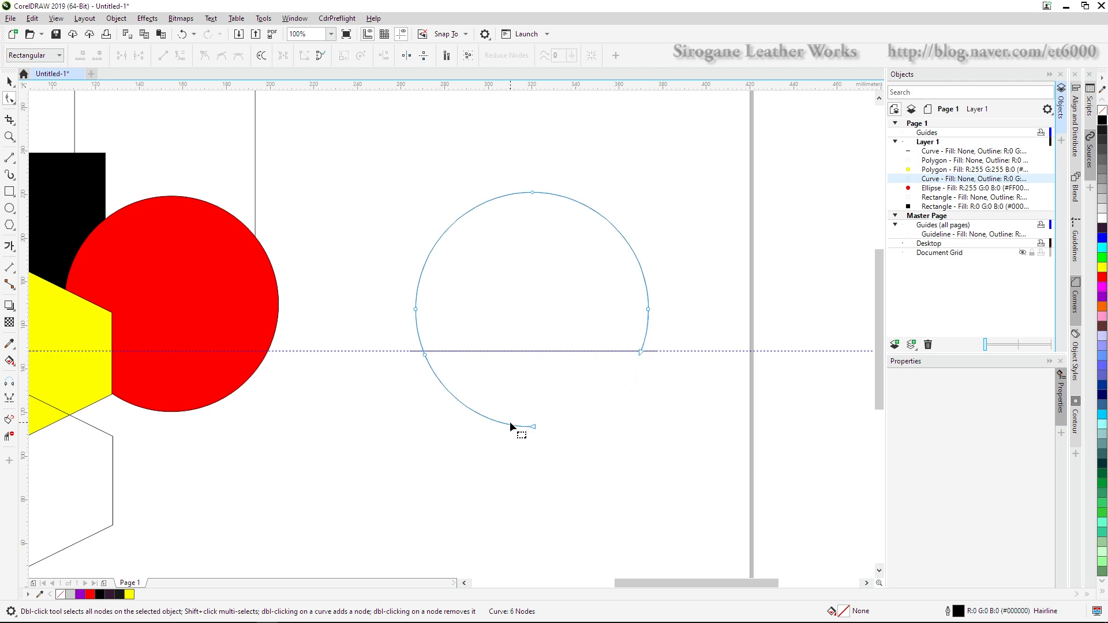
{"action": "left_click", "coordinate": [507, 424]}
{"action": "key", "text": "Delete"}
Step: Shorten the straight line's left end to its crossing with the arc, and trim the arc's leftover tail below the line there
{"action": "scroll", "coordinate": [429, 350], "scroll_direction": "up", "scroll_amount": 3}
{"action": "left_click", "coordinate": [335, 350]}
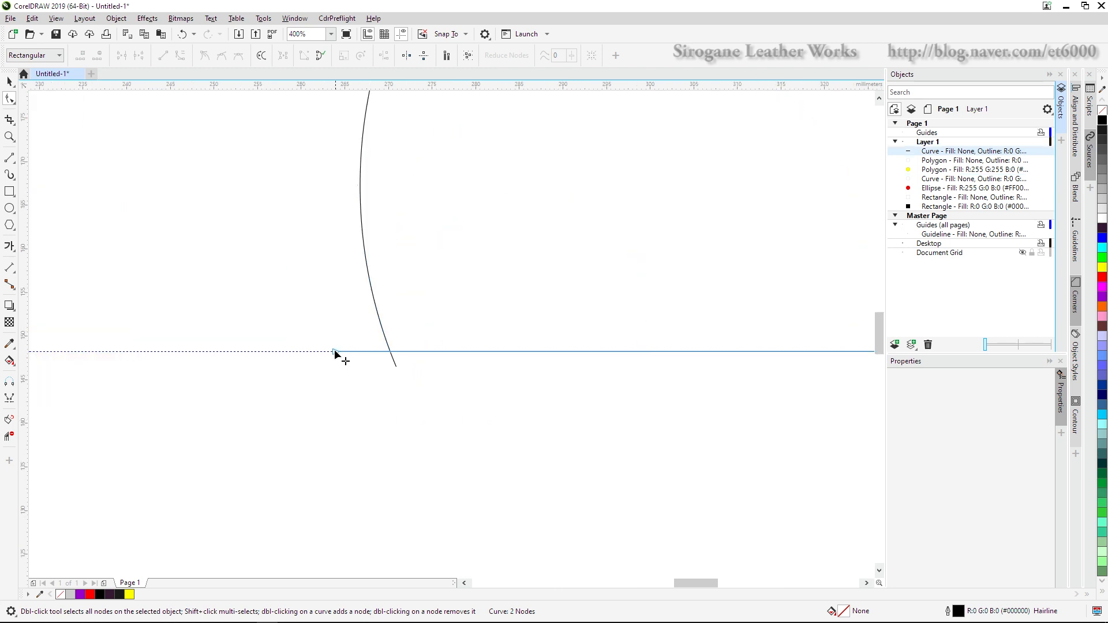
{"action": "left_click_drag", "start_coordinate": [335, 350], "coordinate": [392, 351]}
{"action": "left_click", "coordinate": [395, 364]}
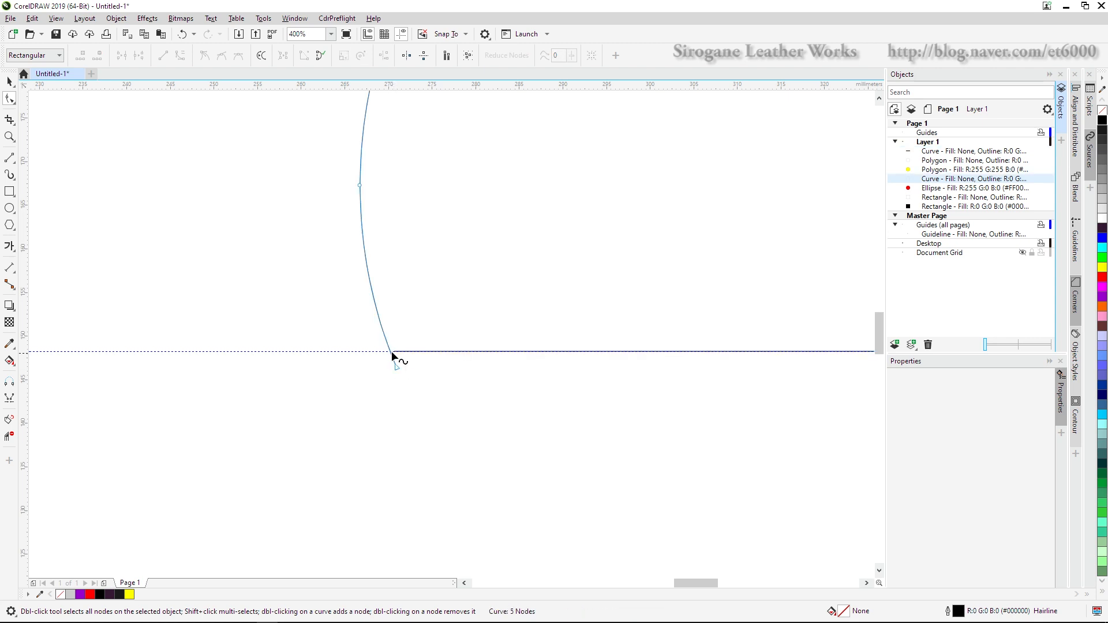
{"action": "double_click", "coordinate": [390, 351]}
{"action": "double_click", "coordinate": [392, 353]}
{"action": "left_click", "coordinate": [394, 351]}
{"action": "left_click_drag", "start_coordinate": [390, 348], "coordinate": [390, 350]}
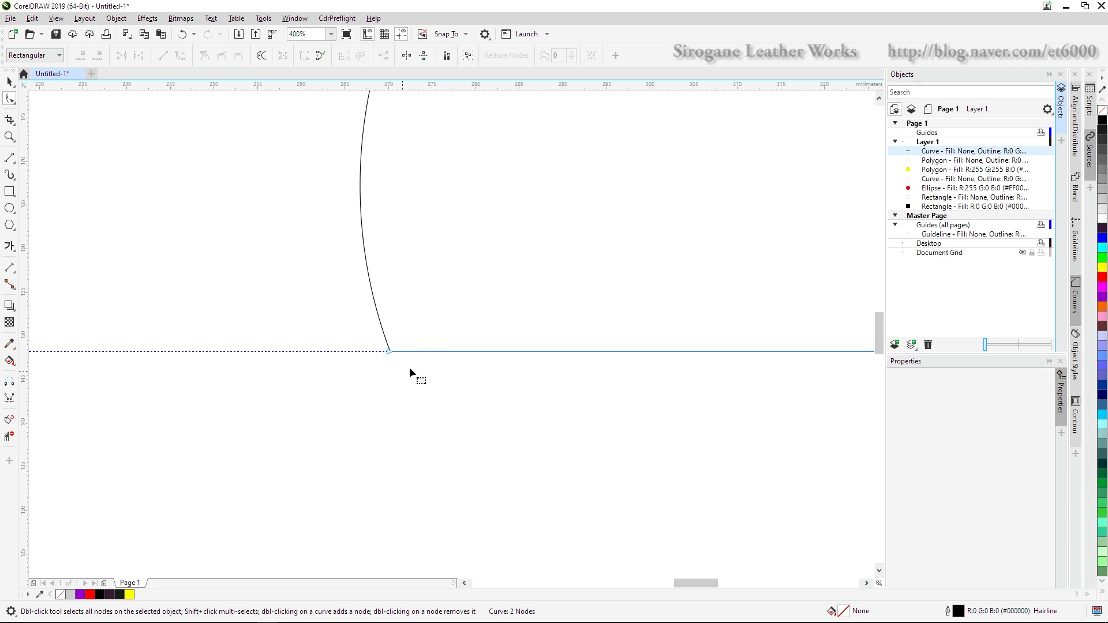
Step: Delete the open arc and the straight line, keeping the guideline and the group of overlapping shapes
{"action": "scroll", "coordinate": [414, 359], "scroll_direction": "down", "scroll_amount": 2}
{"action": "scroll", "coordinate": [566, 378], "scroll_direction": "up", "scroll_amount": 1}
{"action": "scroll", "coordinate": [566, 375], "scroll_direction": "down", "scroll_amount": 1}
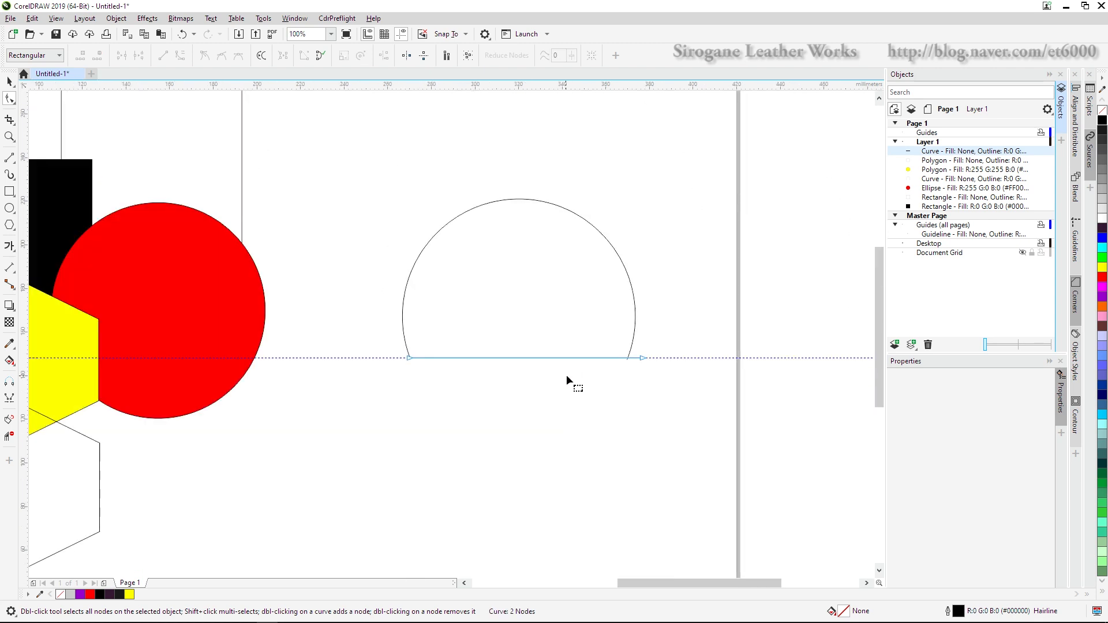
{"action": "key", "text": "space"}
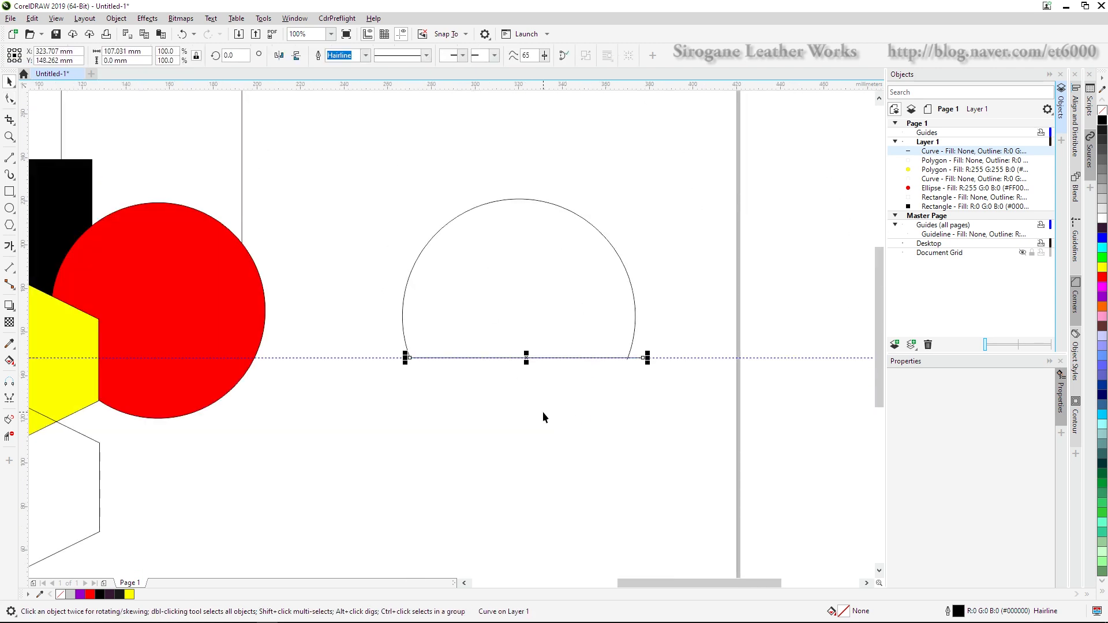
{"action": "key", "text": "space"}
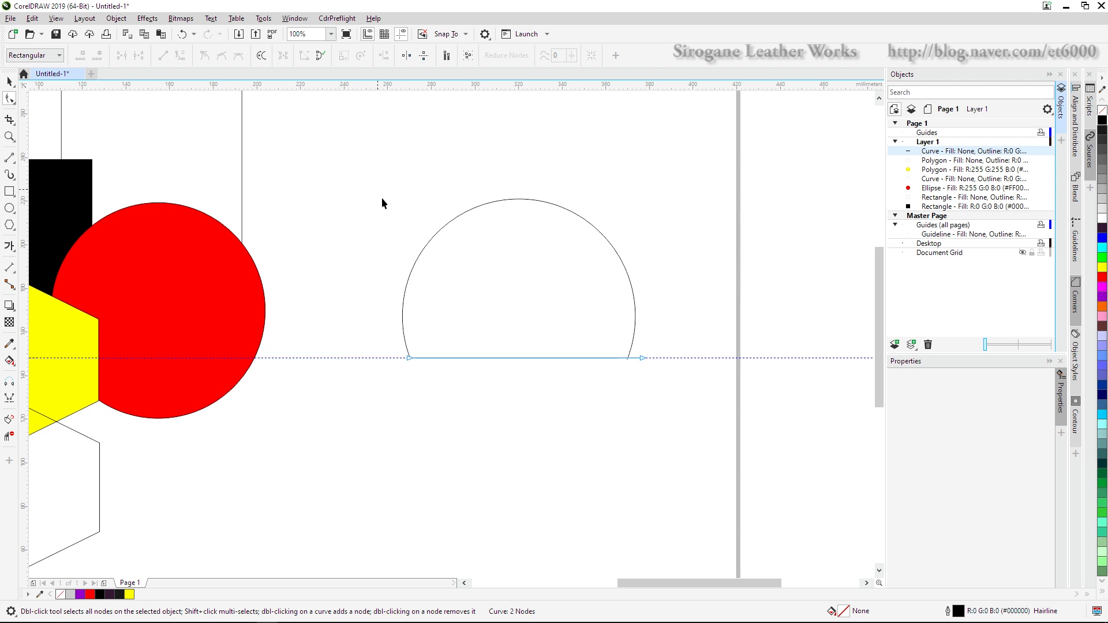
{"action": "key", "text": "space"}
{"action": "key", "text": "Delete"}
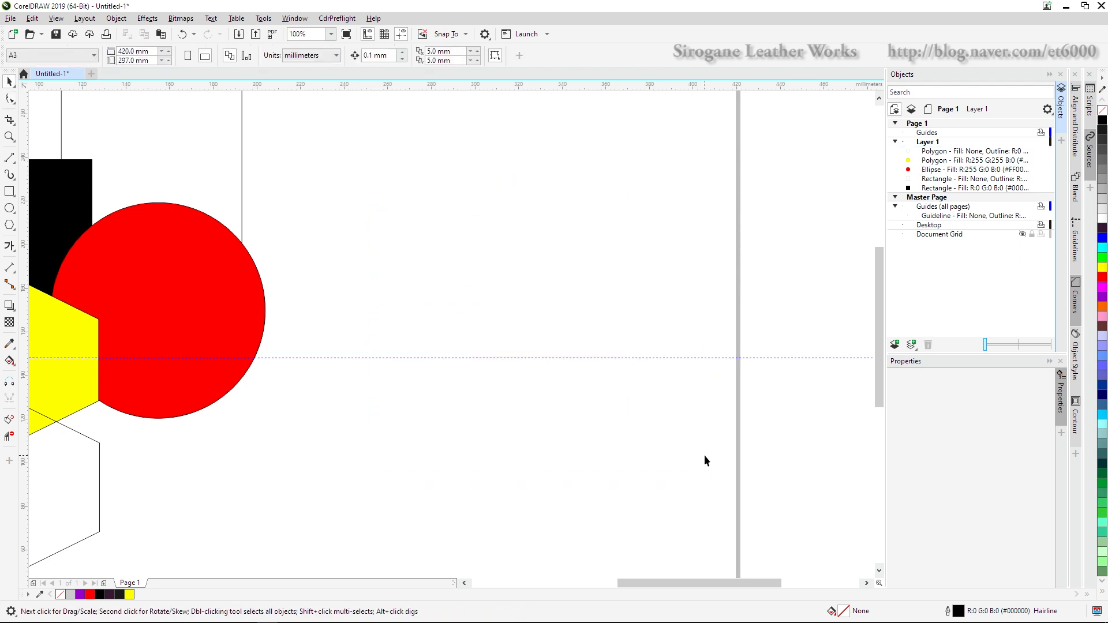
{"action": "scroll", "coordinate": [452, 274], "scroll_direction": "down", "scroll_amount": 2}
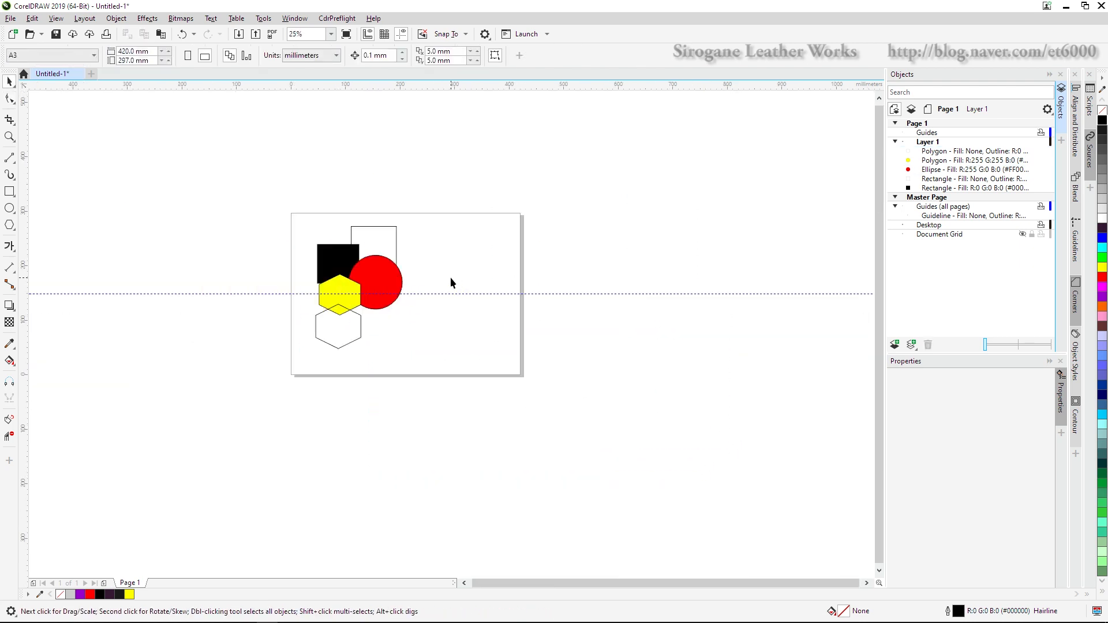